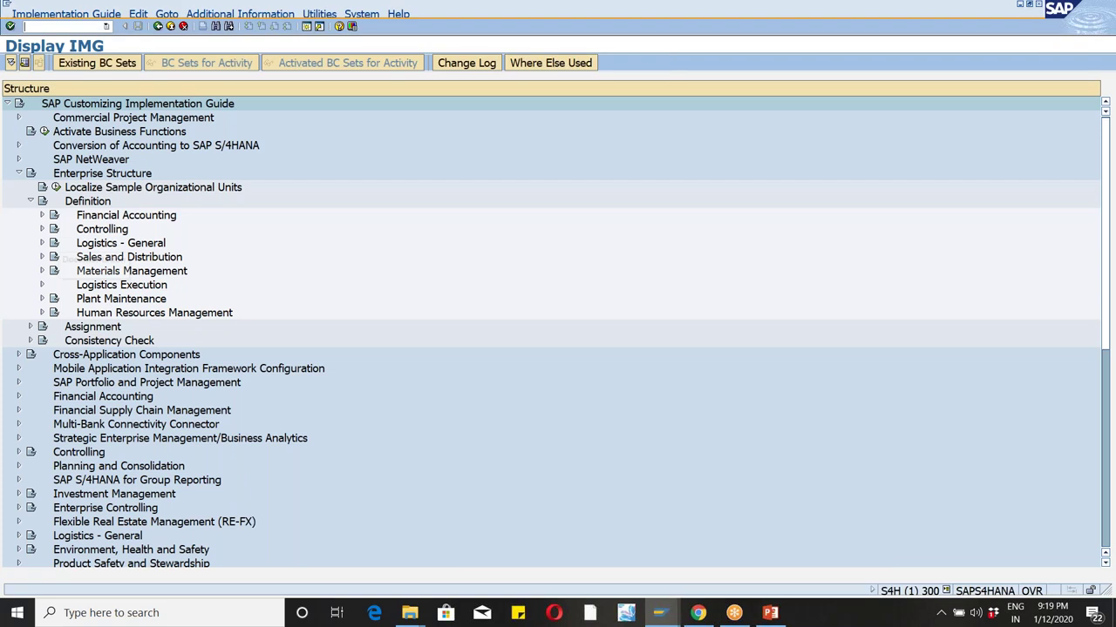
# Step: Review the companies defined under Financial Accounting in the enterprise structure definition, then collapse that branch
pyautogui.click(41, 216)
pyautogui.click(77, 228)
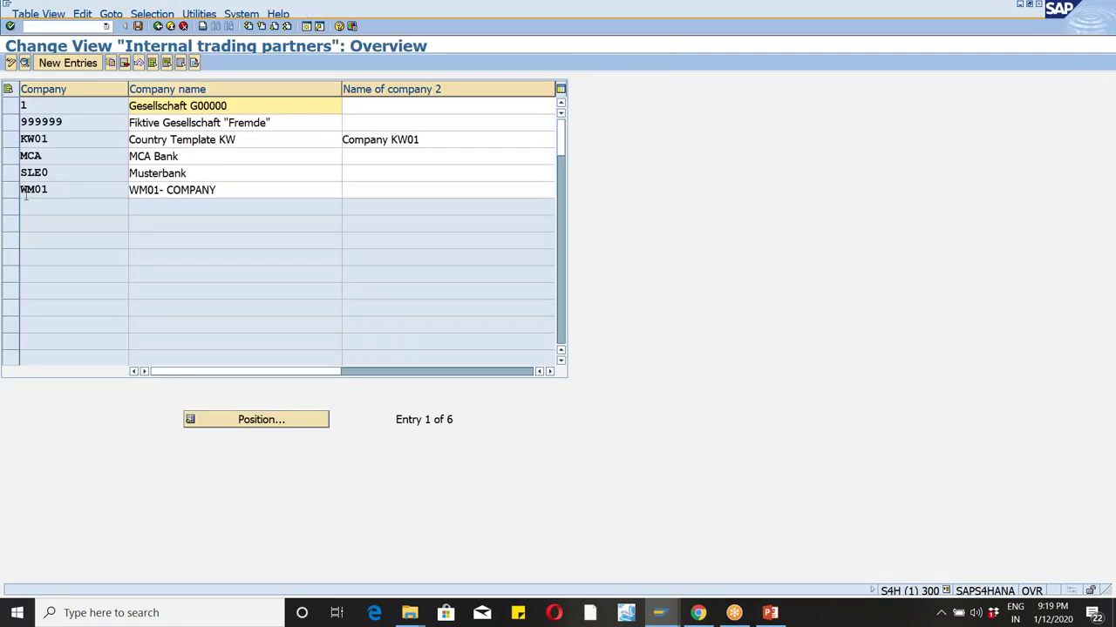
pyautogui.click(157, 27)
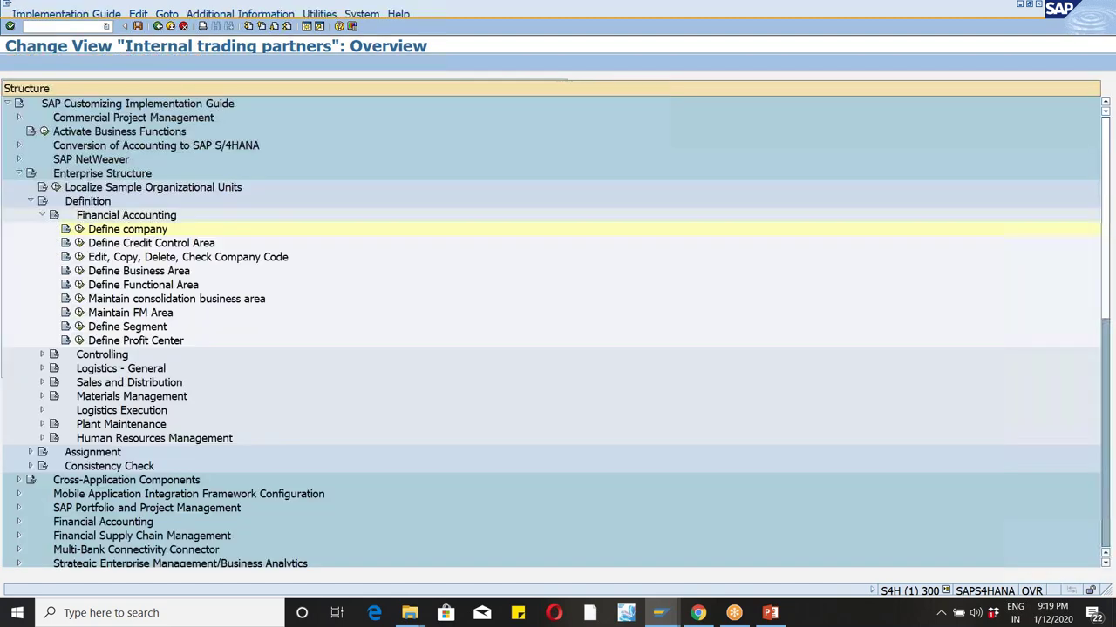
pyautogui.click(42, 216)
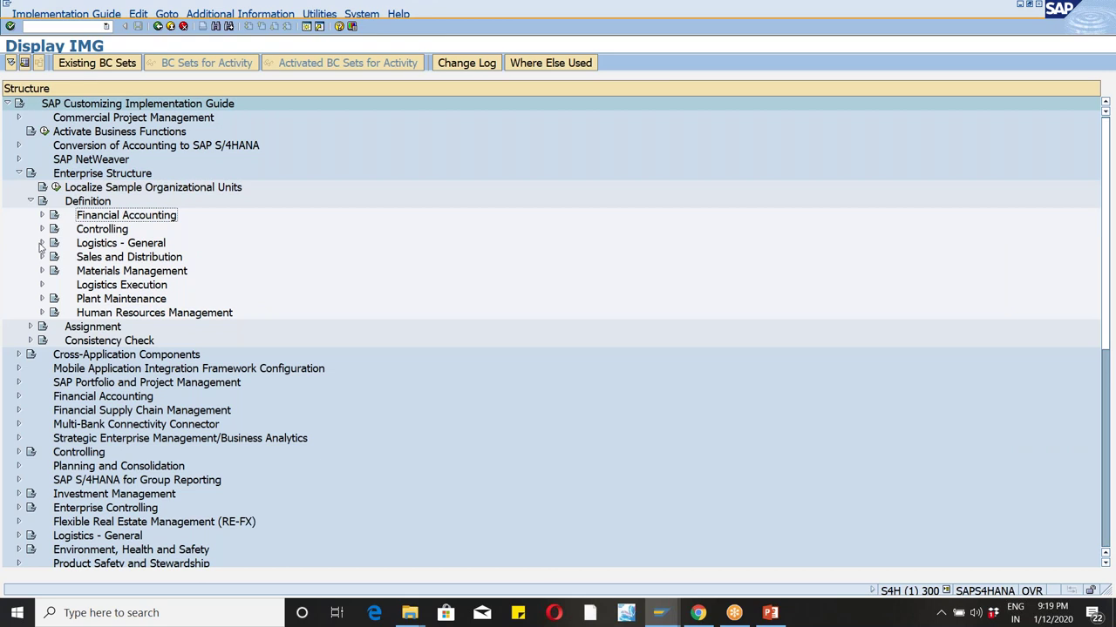
# Step: Copy plant WM01 as new plant WM02 in the Define Plant activity under Logistics - General
pyautogui.click(41, 244)
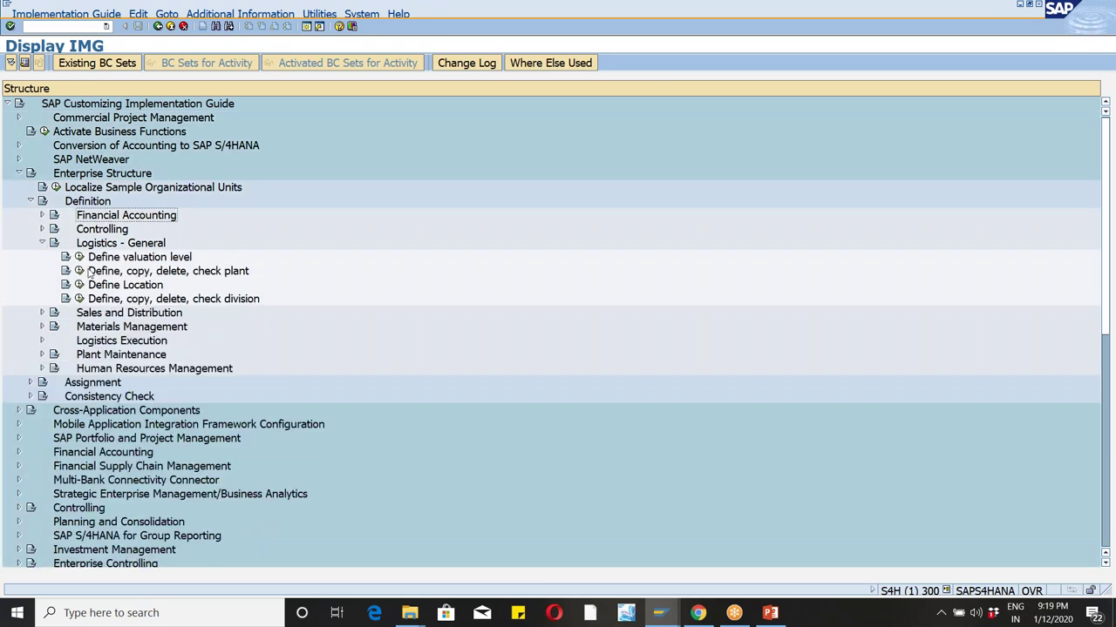
pyautogui.click(80, 271)
pyautogui.doubleClick(95, 140)
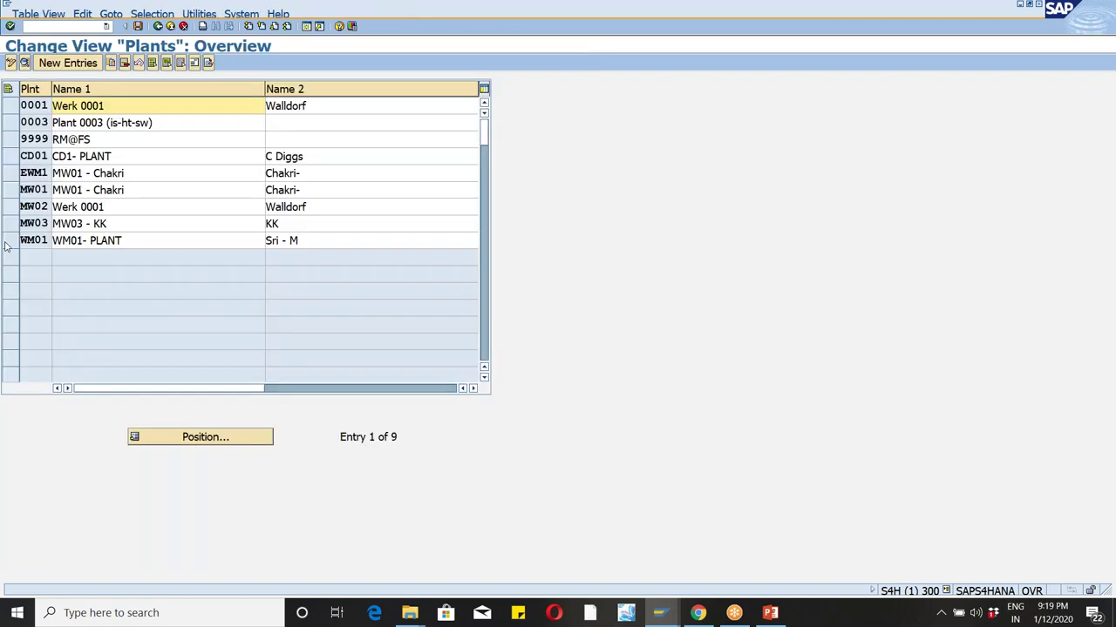
pyautogui.click(8, 245)
pyautogui.click(112, 65)
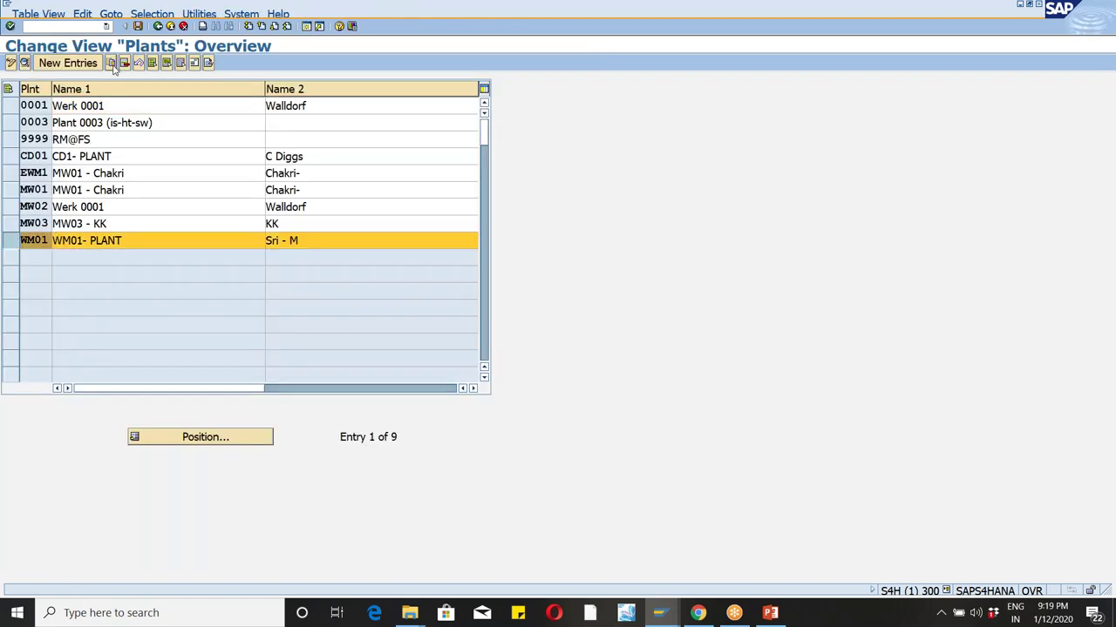
pyautogui.write('wm02')
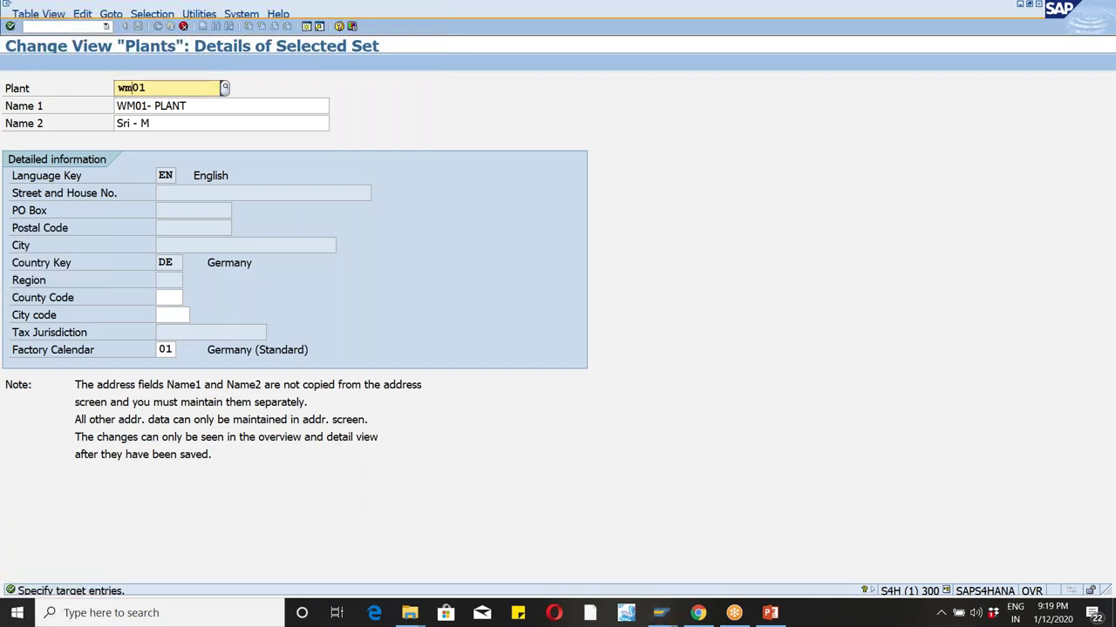
pyautogui.press('Tab')
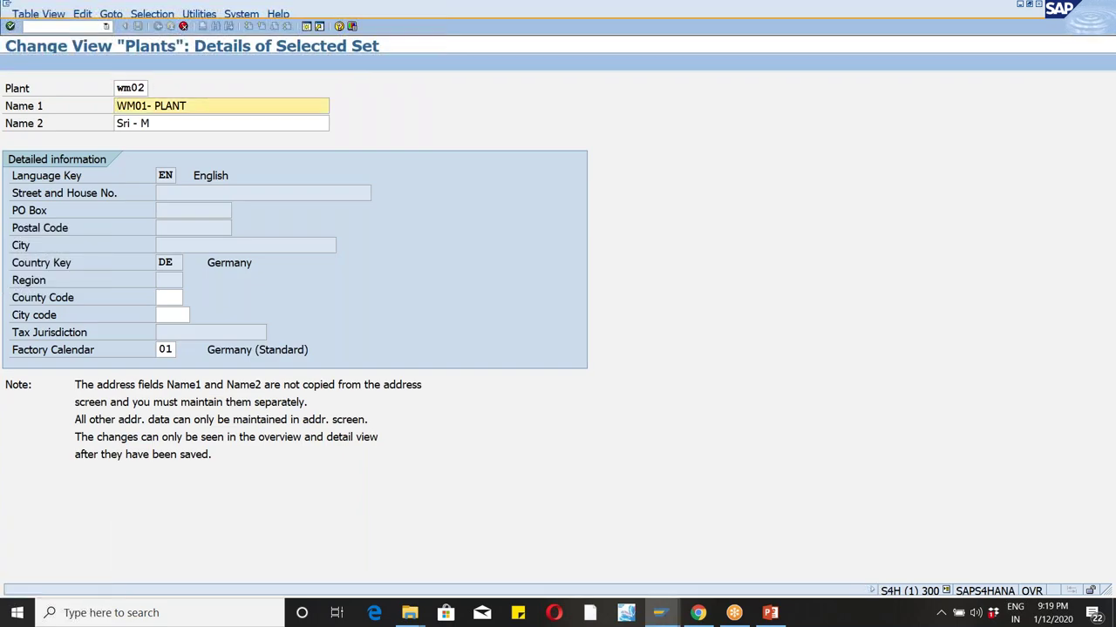
# Step: Set the new plant's Name 1 to WM02 PLANT and Name 2 to 1909 Batch 1, accepting the default address data
pyautogui.click(145, 106)
pyautogui.press('BackSpace')
pyautogui.write('2')
pyautogui.click(184, 123)
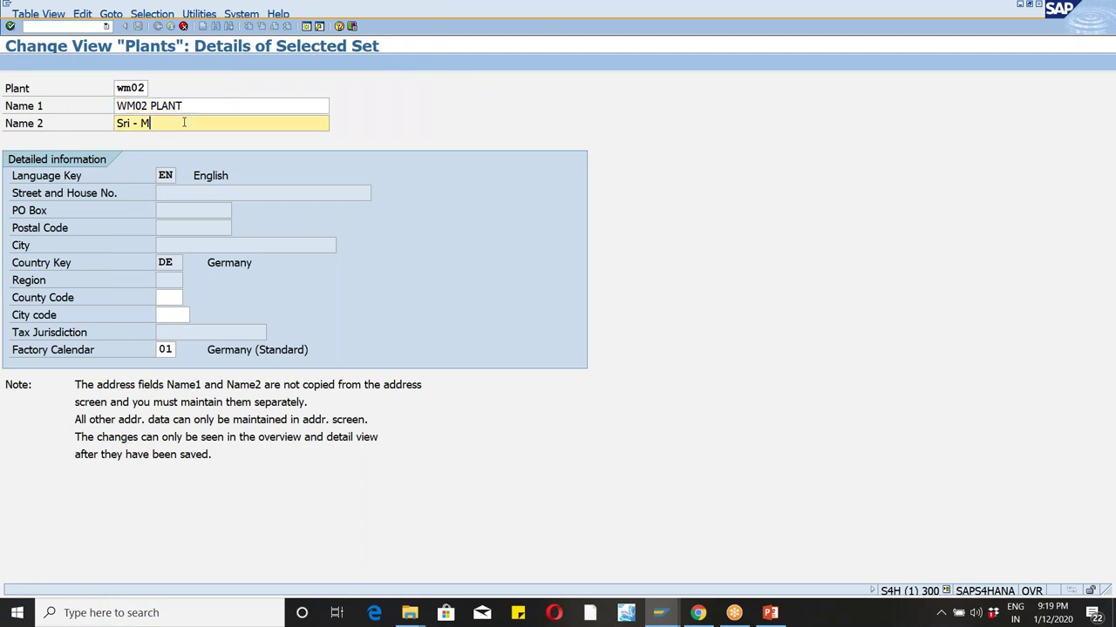
pyautogui.press('BackSpace')
pyautogui.press('BackSpace')
pyautogui.press('BackSpace')
pyautogui.press('BackSpace')
pyautogui.press('BackSpace')
pyautogui.press('BackSpace')
pyautogui.press('BackSpace')
pyautogui.write('1909 Batch 1')
pyautogui.press('Return')
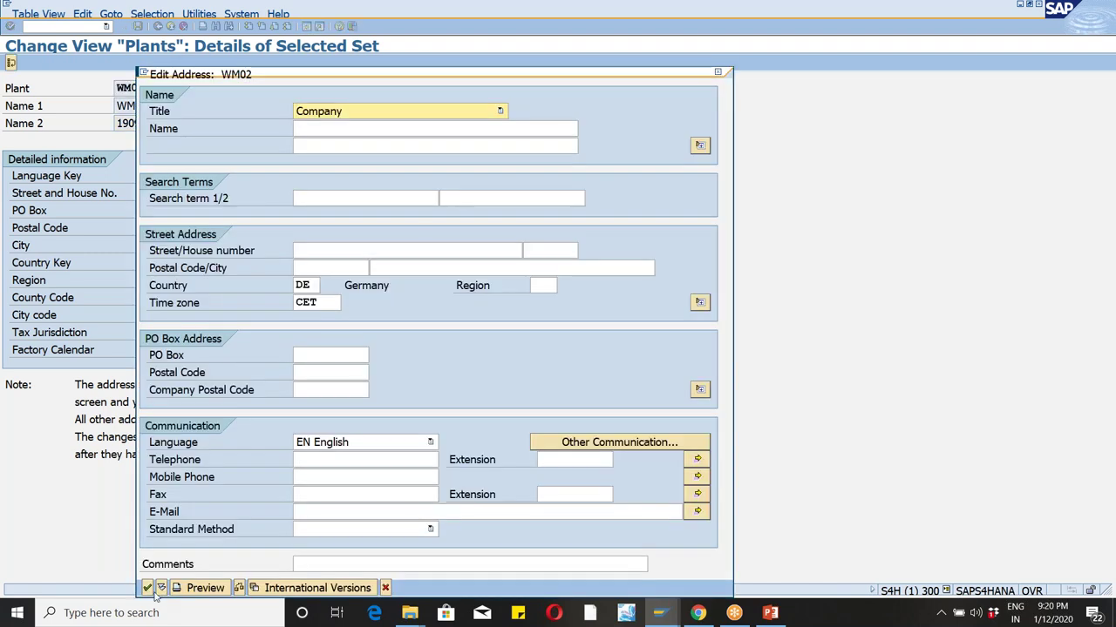
pyautogui.click(147, 588)
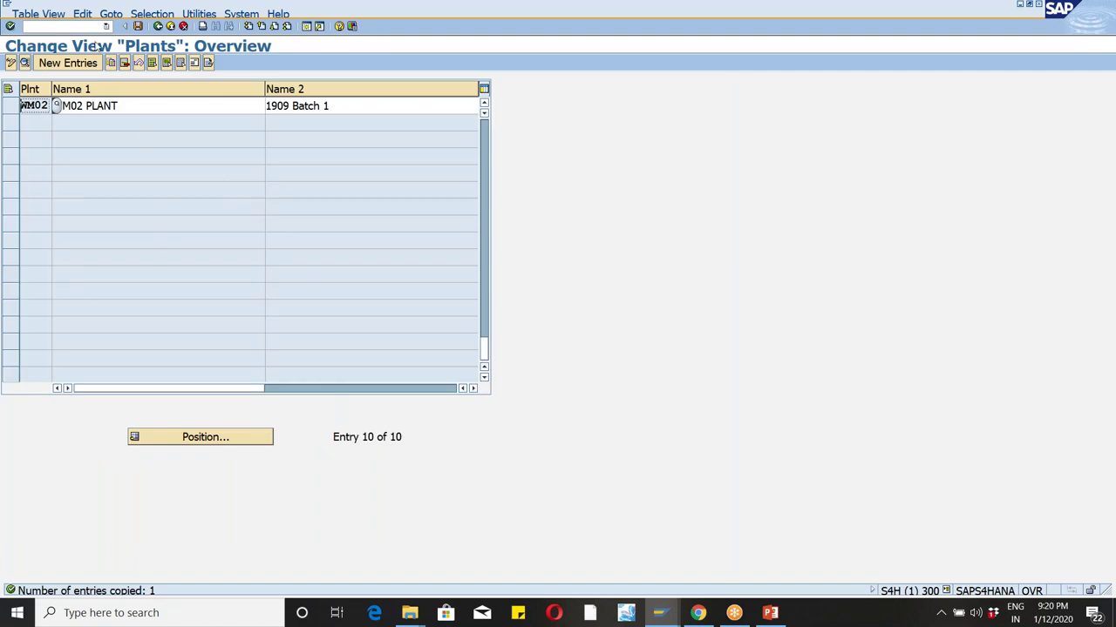
# Step: Save plant WM02 under customizing request S4HK900068 and return to the plant activity selection
pyautogui.click(138, 27)
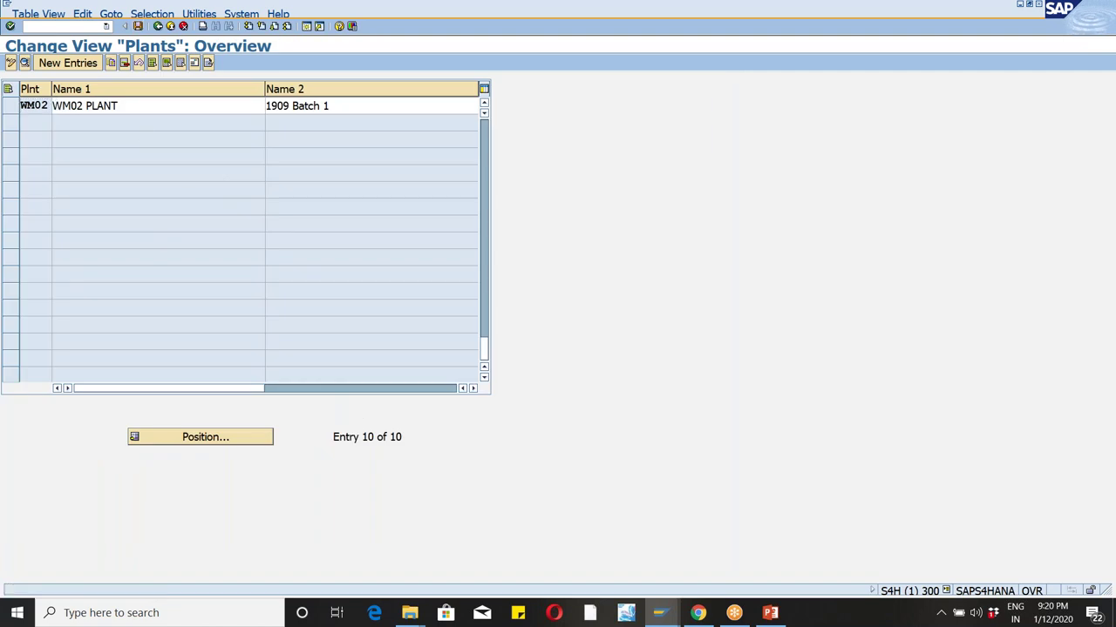
pyautogui.click(42, 201)
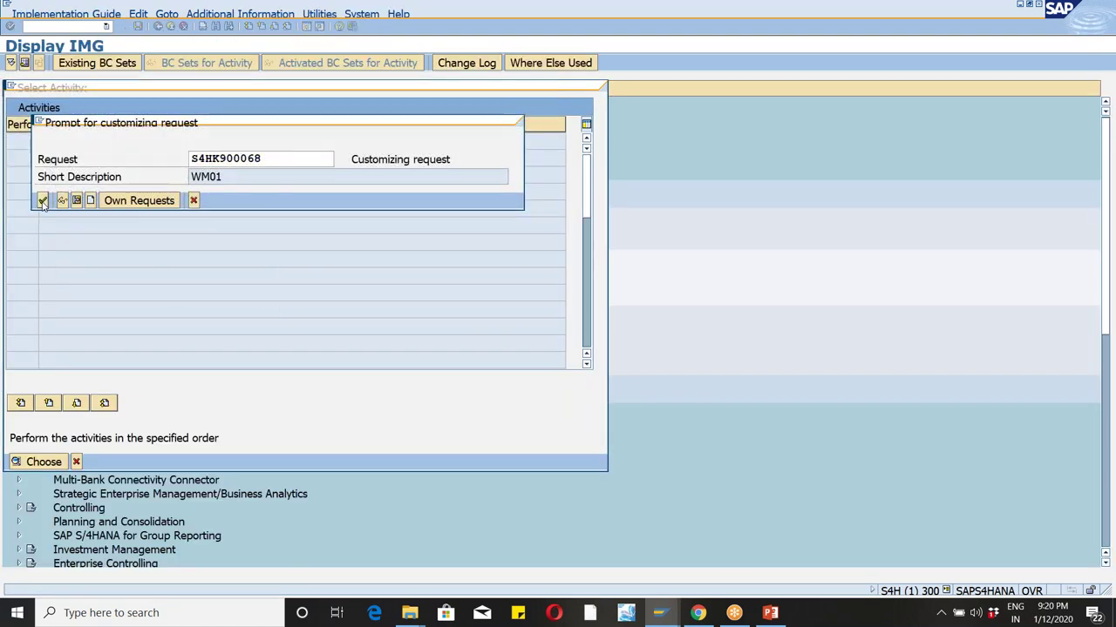
pyautogui.click(158, 26)
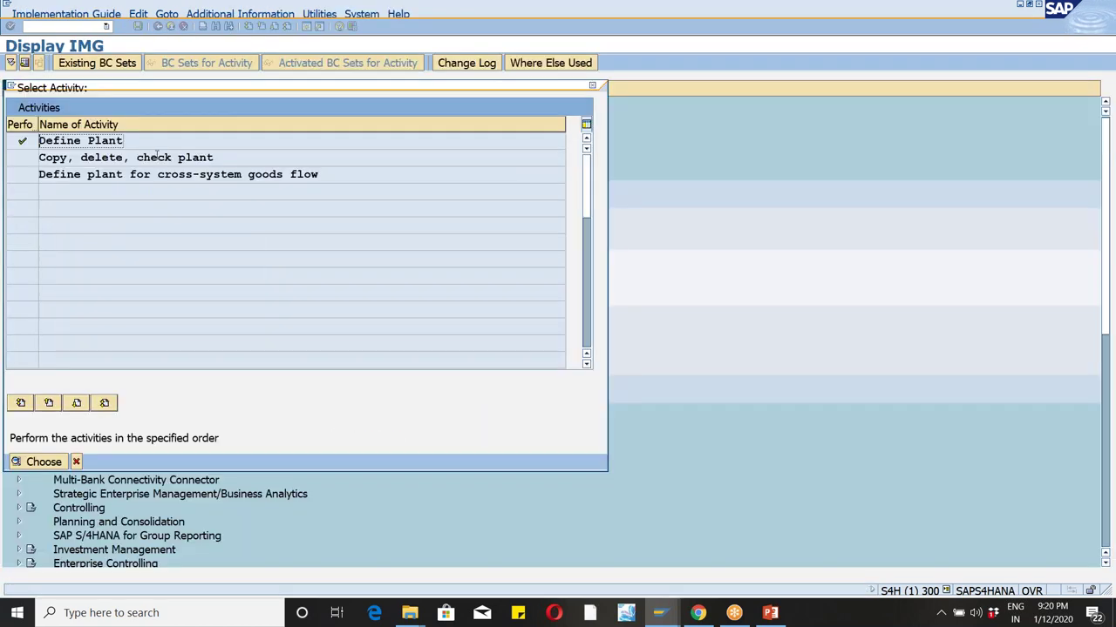
# Step: In Copy, delete, check plant, copy the organizational object from plant WM01 to WM02, agreeing to complete the existing object
pyautogui.press('Escape')
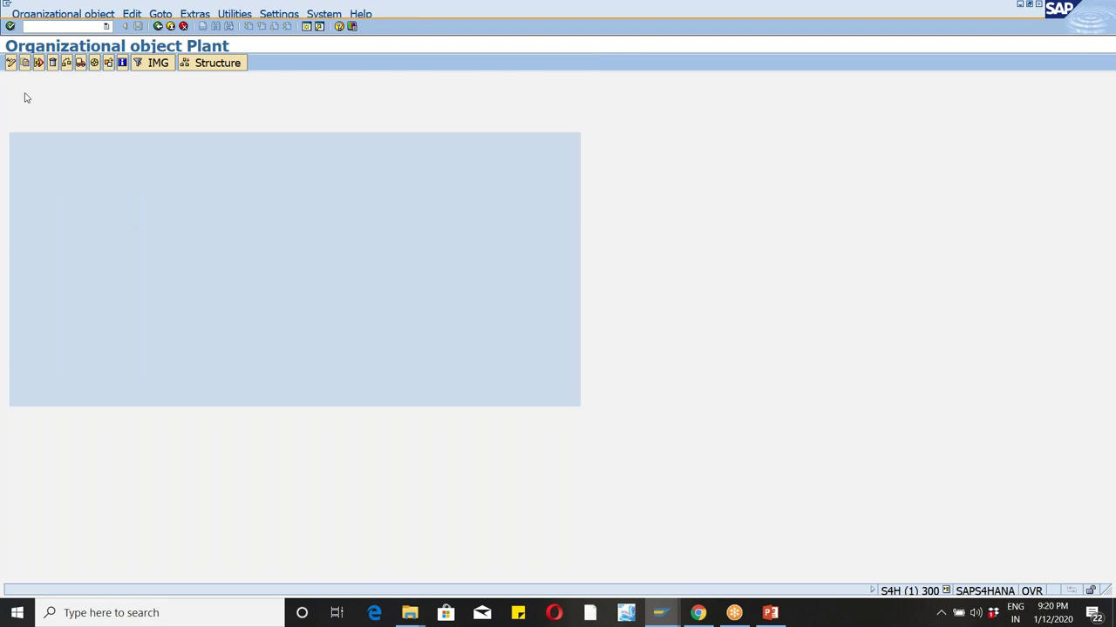
pyautogui.click(24, 63)
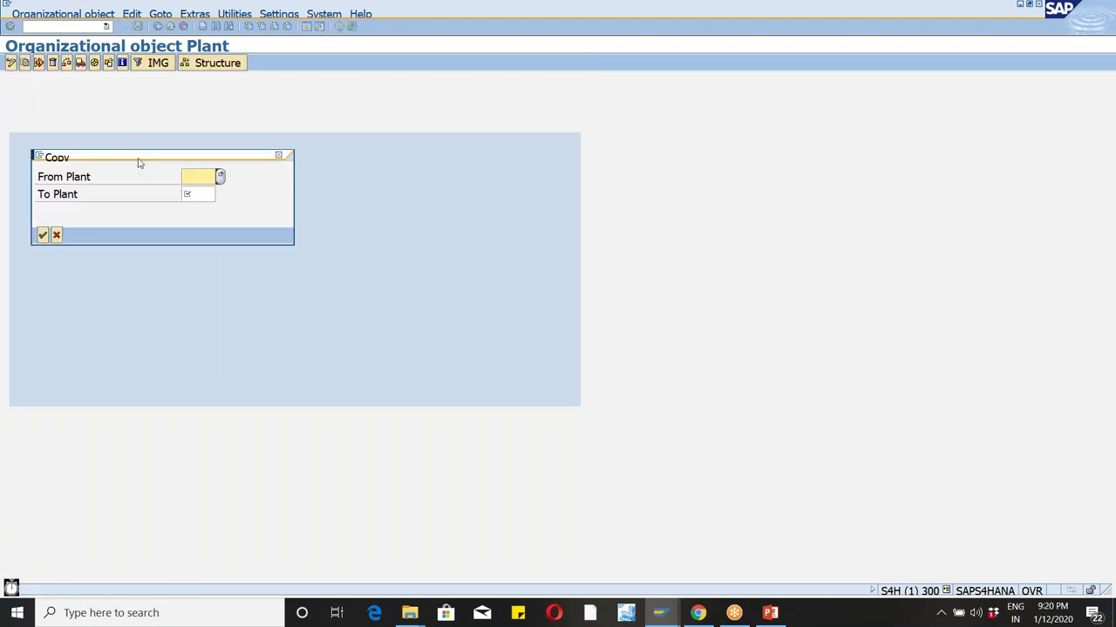
pyautogui.write('wm01')
pyautogui.press('Tab')
pyautogui.write('wm02')
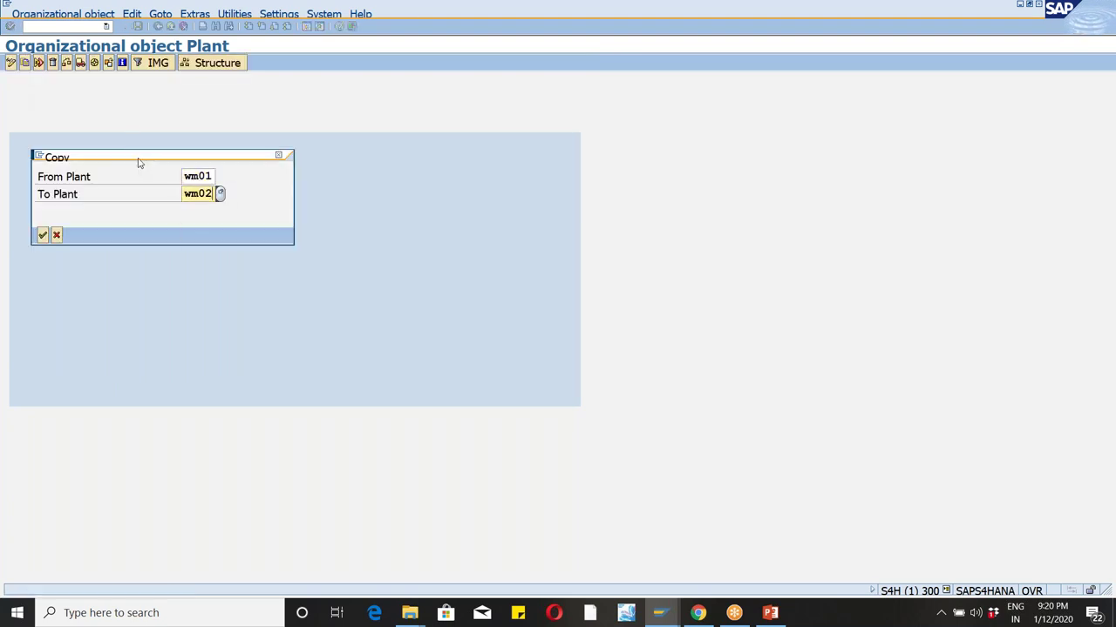
pyautogui.press('Return')
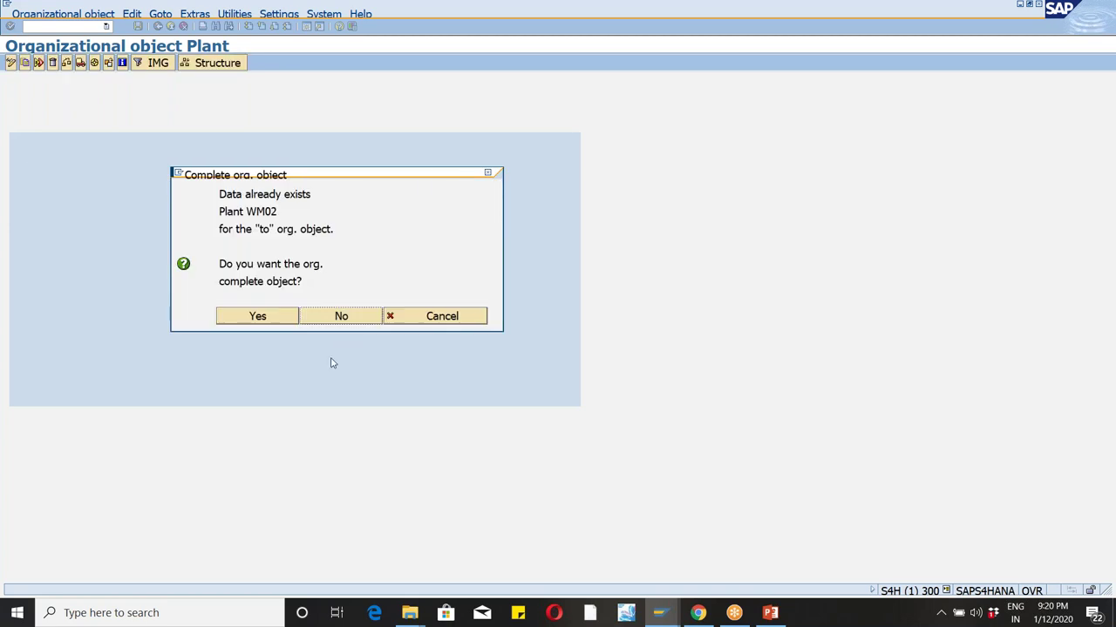
pyautogui.click(258, 316)
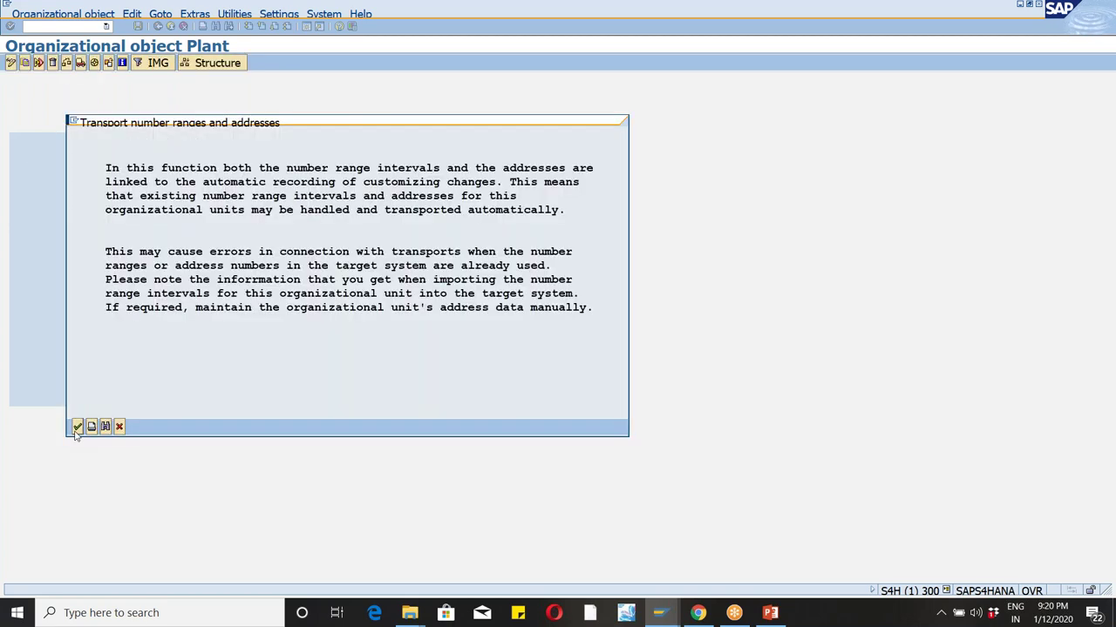
# Step: Finish the plant copy without transporting number ranges, recording it in customizing request S4HK900068
pyautogui.press('Return')
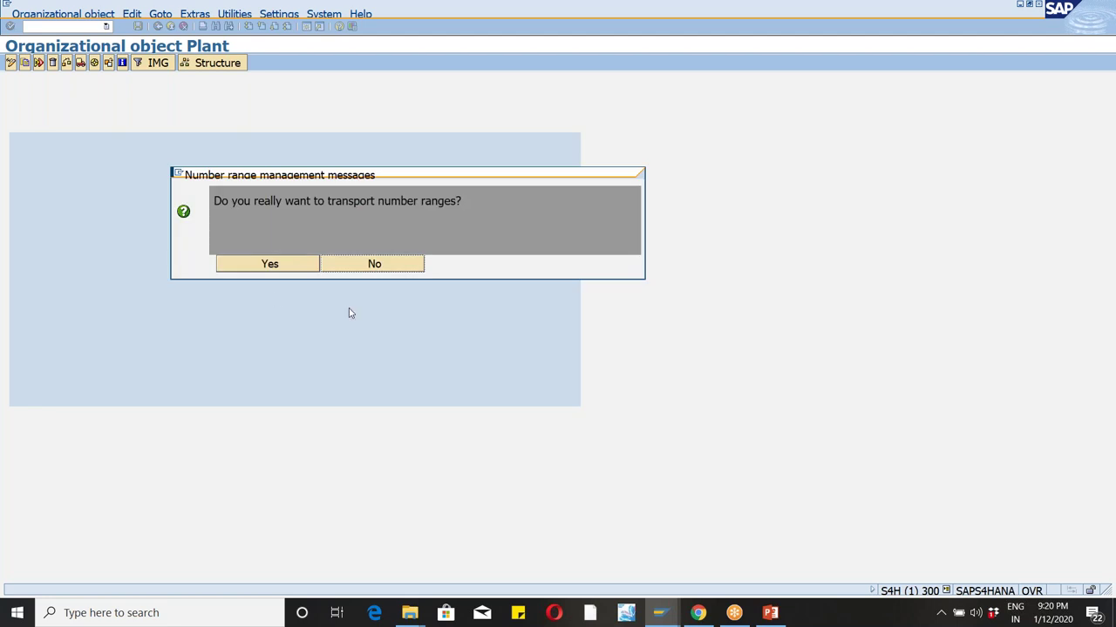
pyautogui.click(341, 262)
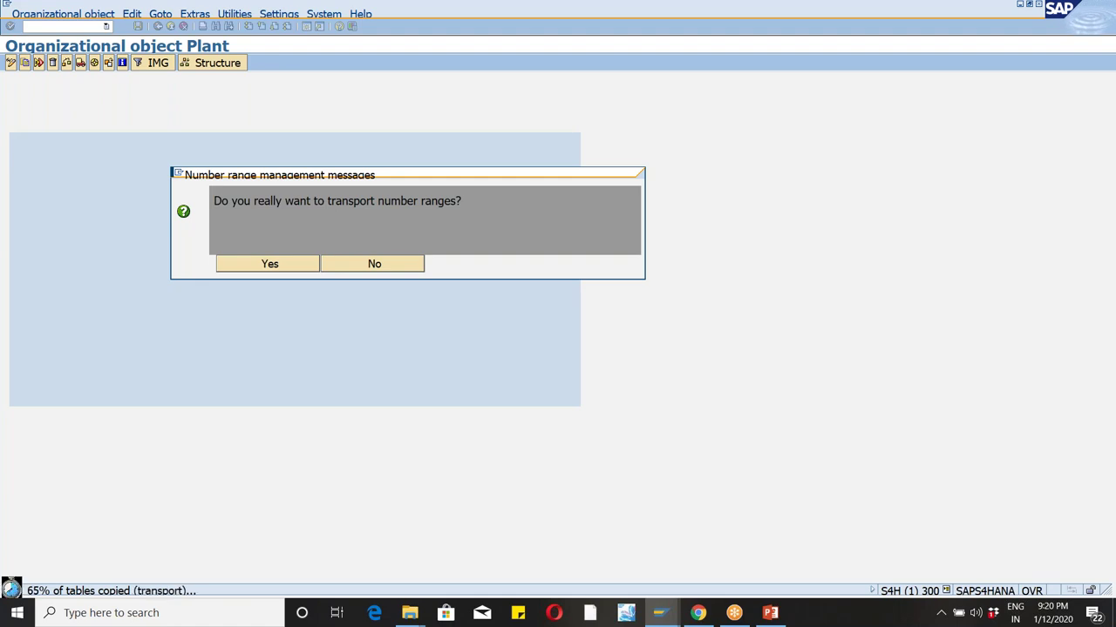
pyautogui.press('Return')
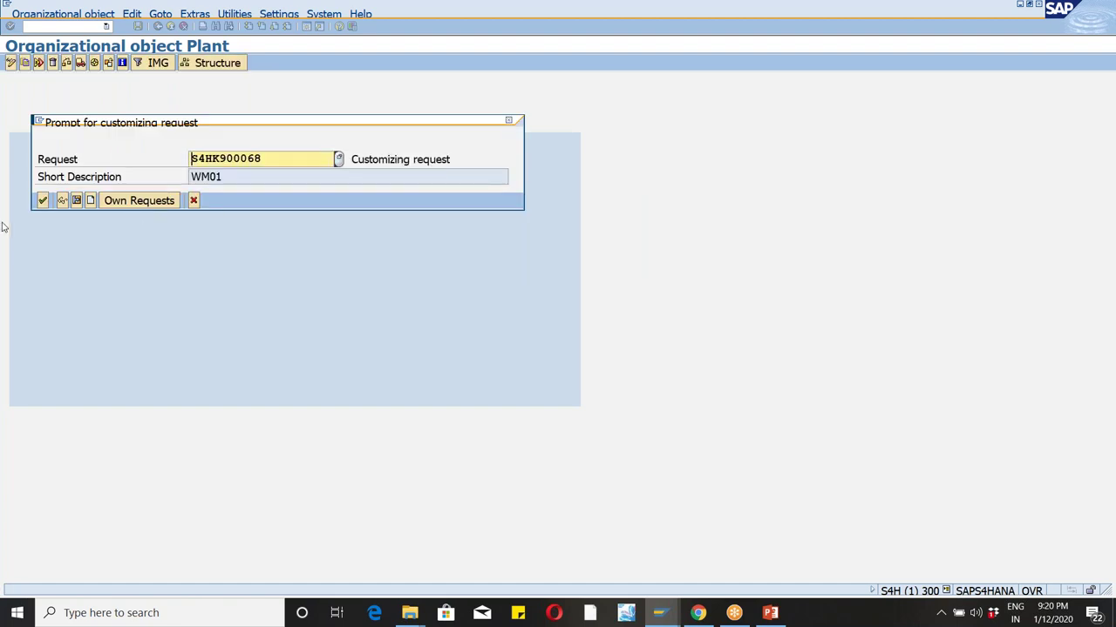
pyautogui.click(42, 199)
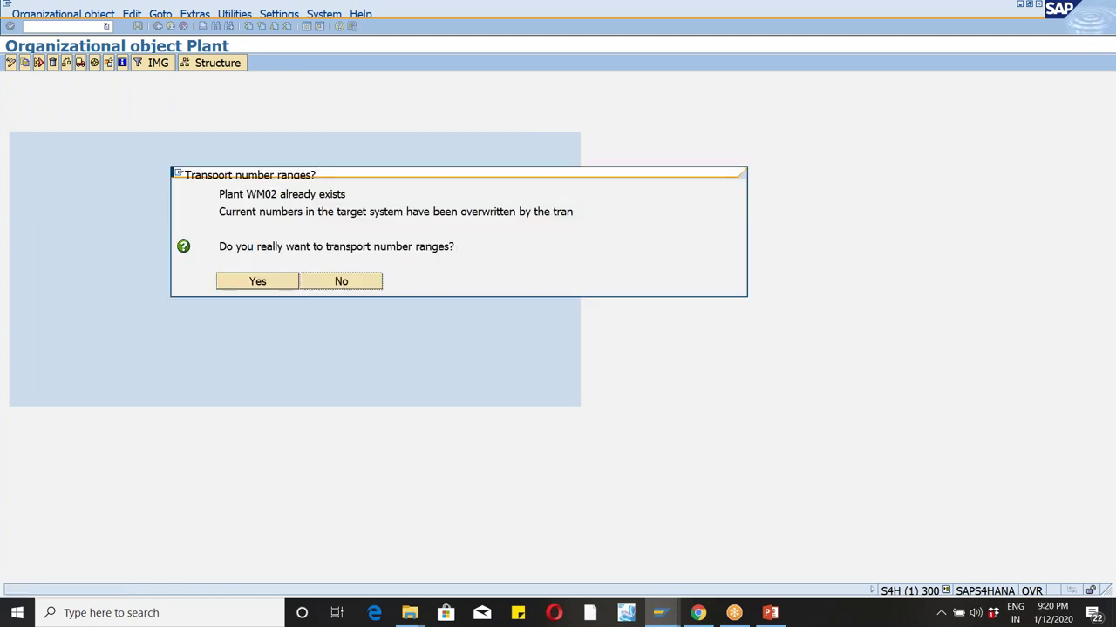
pyautogui.click(319, 280)
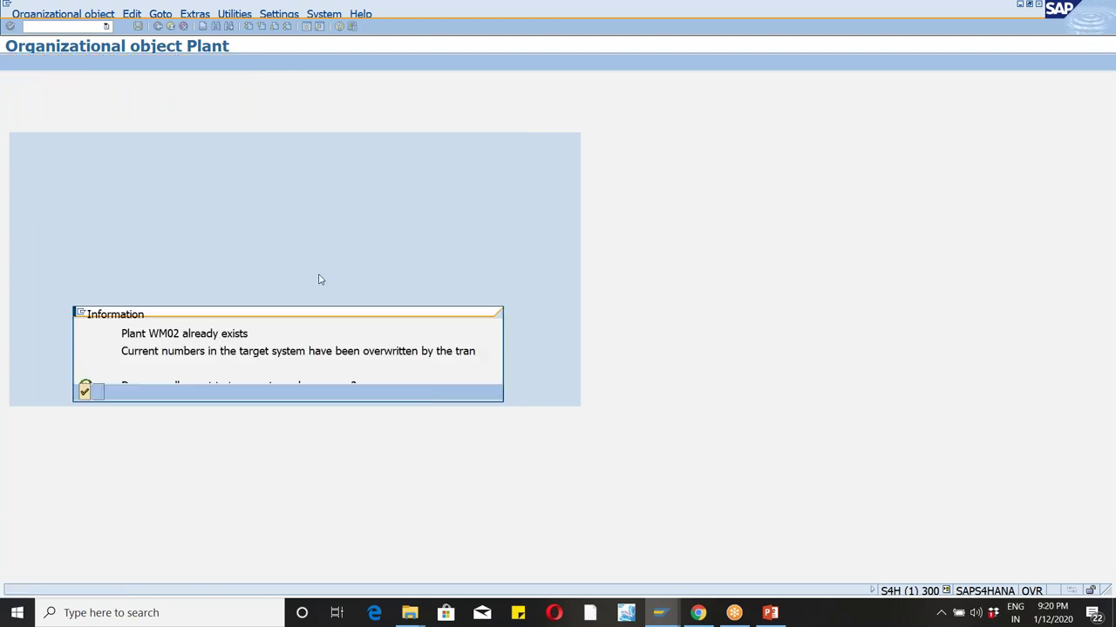
pyautogui.press('Return')
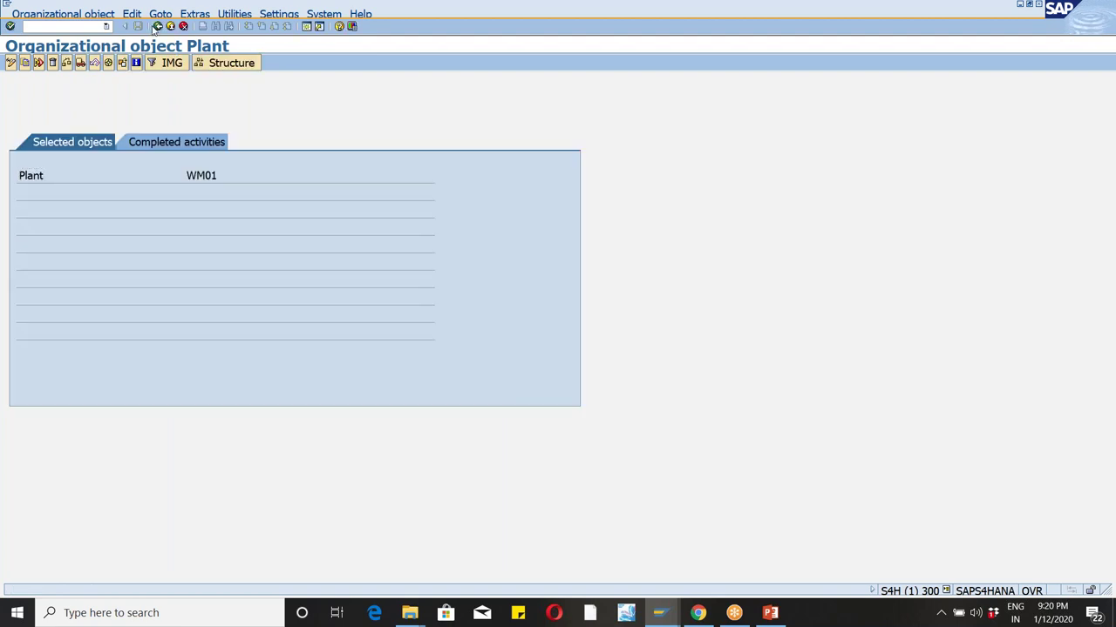
# Step: Leave the plant activities and open Maintain storage location under Materials Management for plant WM02
pyautogui.click(157, 27)
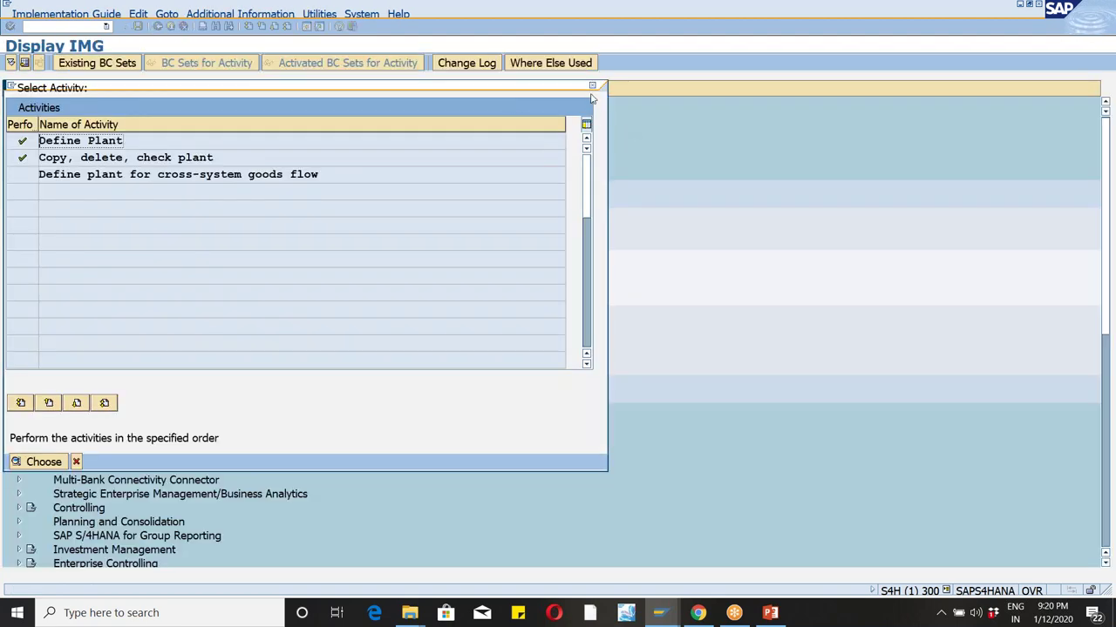
pyautogui.press('Return')
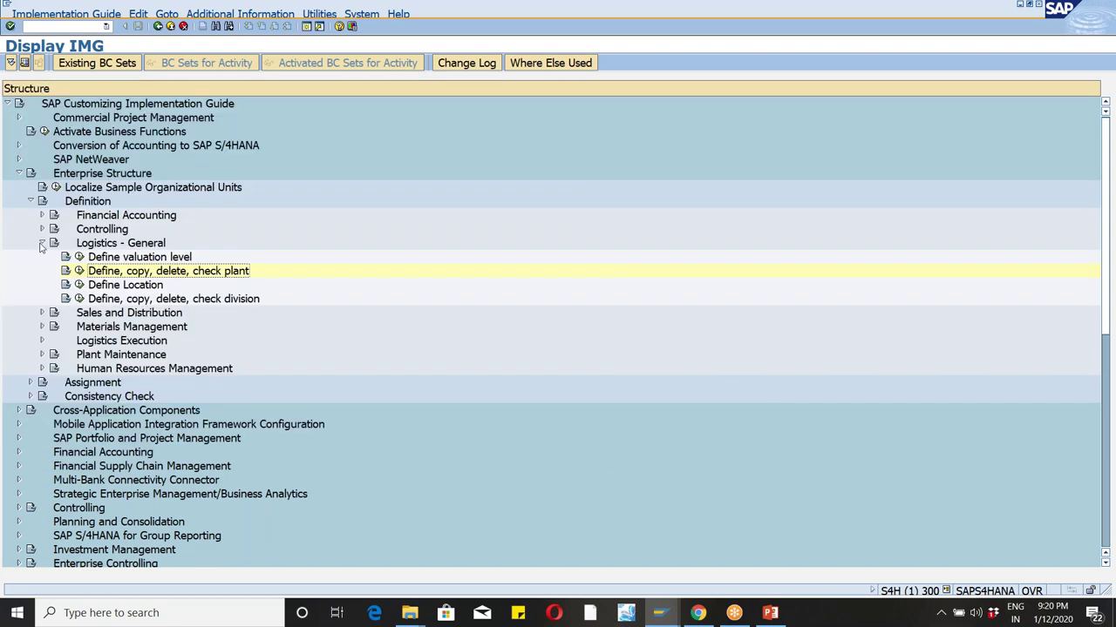
pyautogui.click(41, 244)
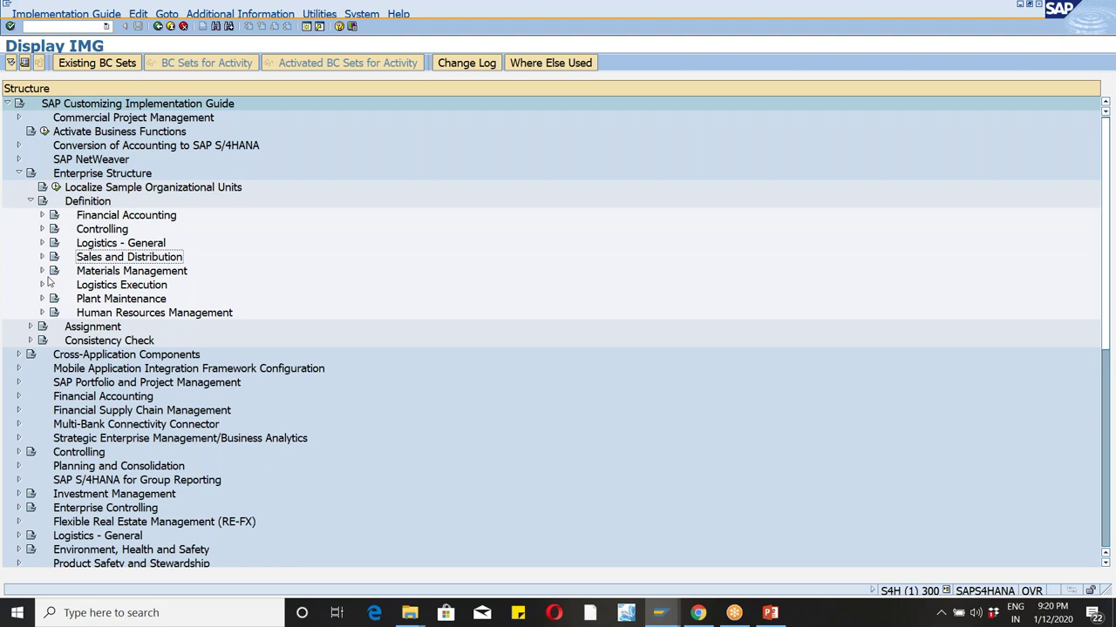
pyautogui.click(42, 271)
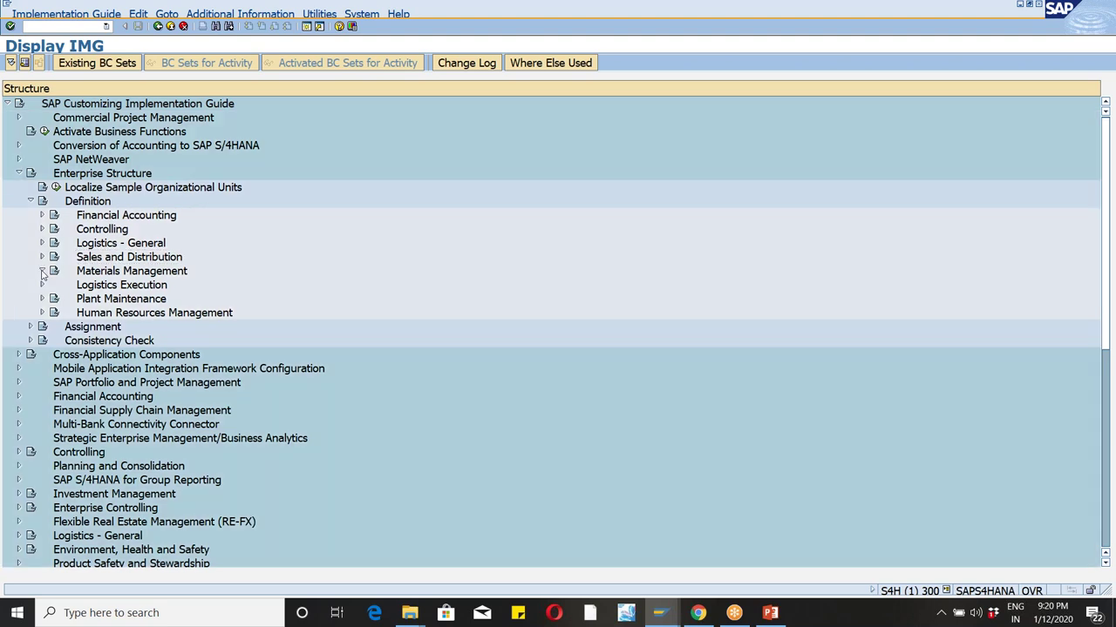
pyautogui.click(79, 299)
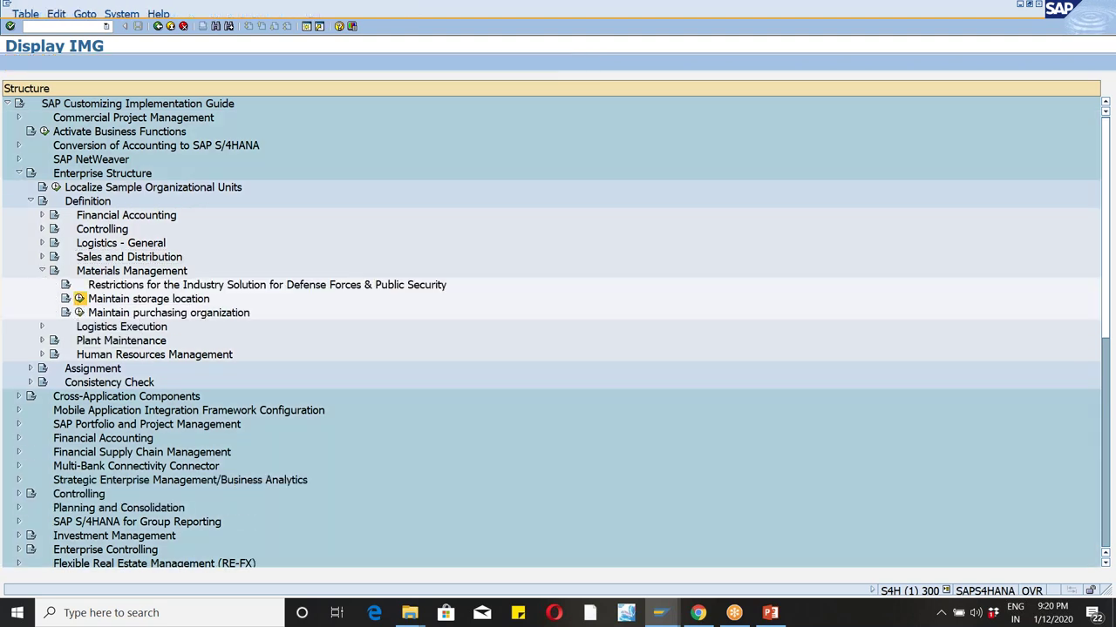
pyautogui.write('wm02')
pyautogui.press('Return')
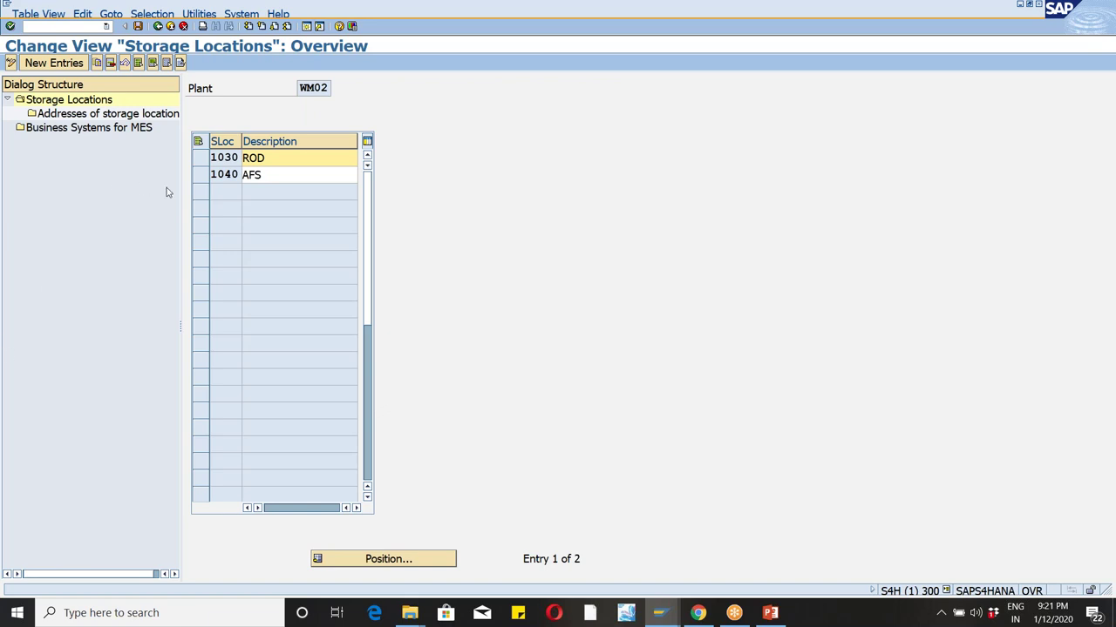
# Step: Save the storage locations of plant WM02 and return to the implementation guide
pyautogui.click(271, 173)
pyautogui.click(139, 27)
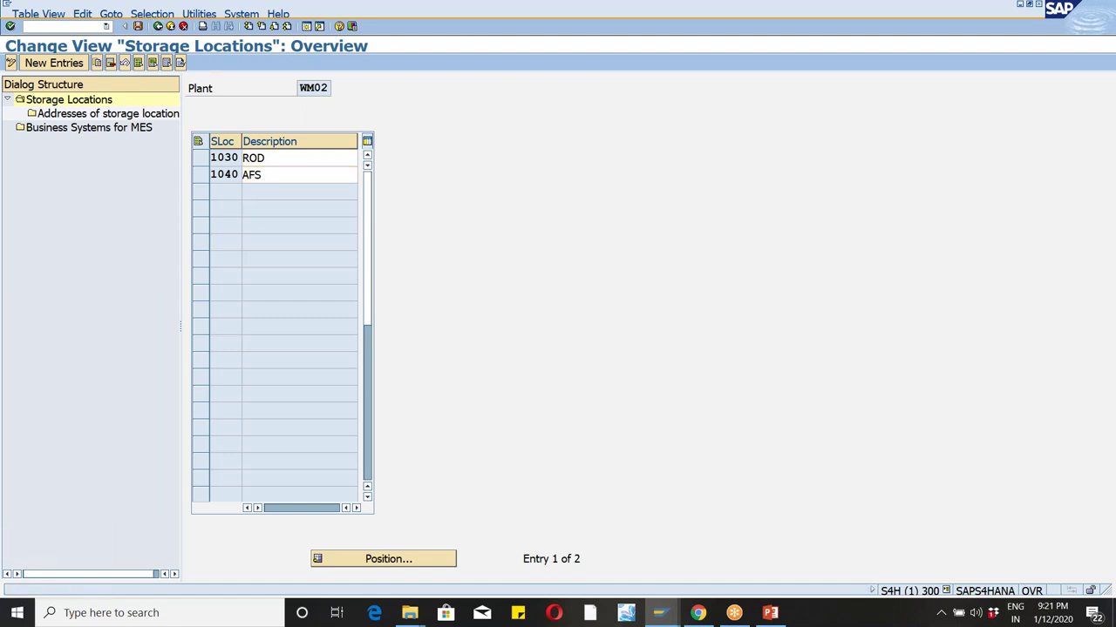
pyautogui.press('F3')
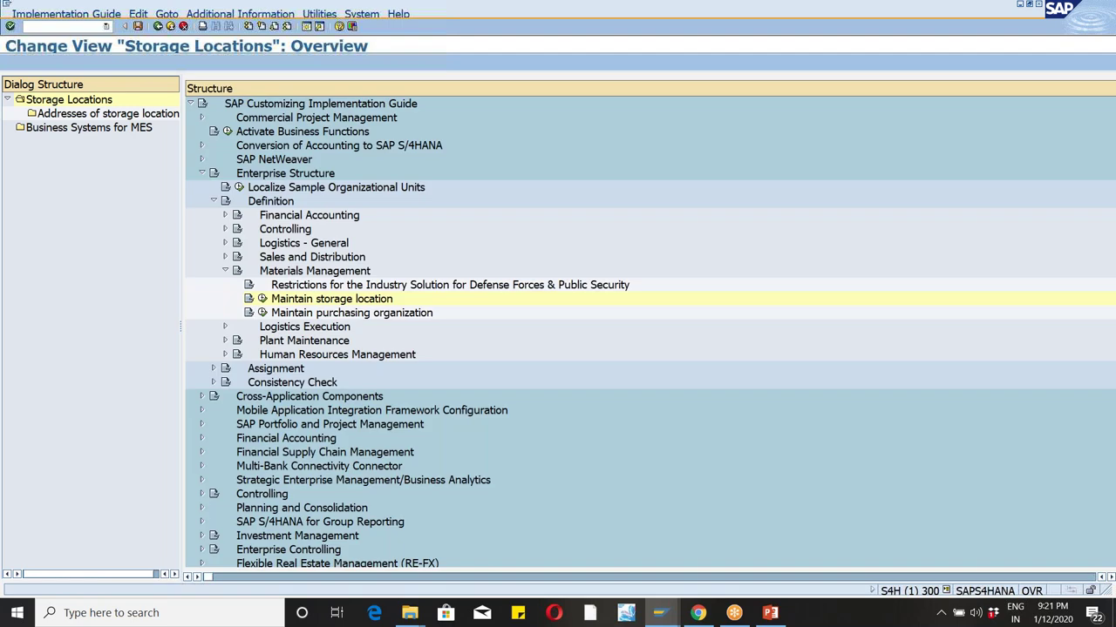
# Step: In Maintain purchasing organization, copy purchasing organization WM01 as WM02 and change the prefix of its description to wm02
pyautogui.click(165, 312)
pyautogui.click(12, 207)
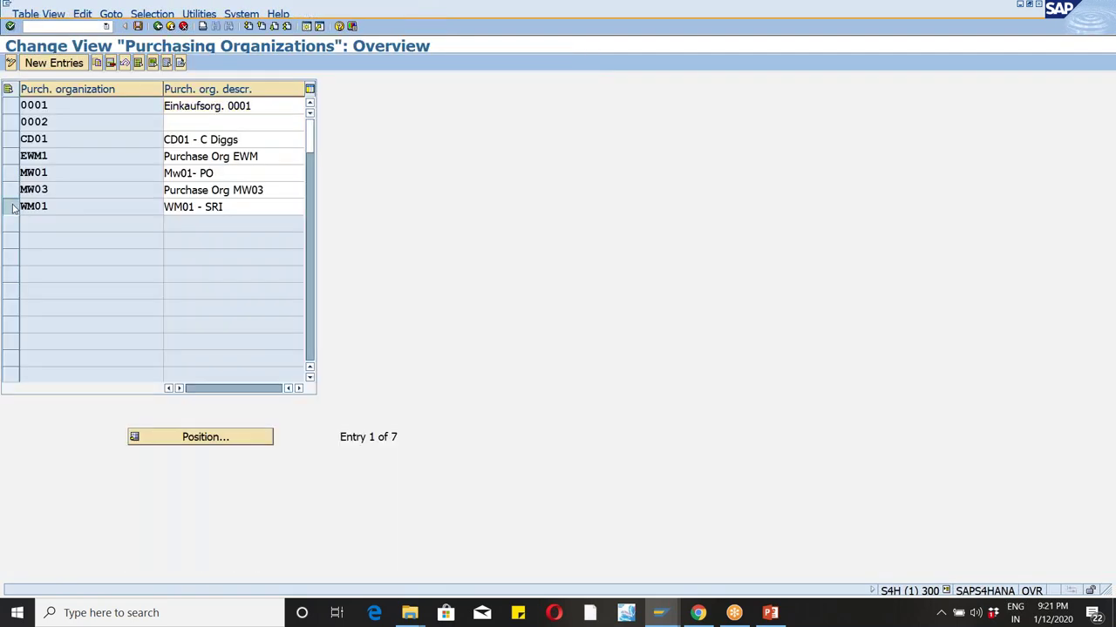
pyautogui.click(98, 66)
pyautogui.write('wm02')
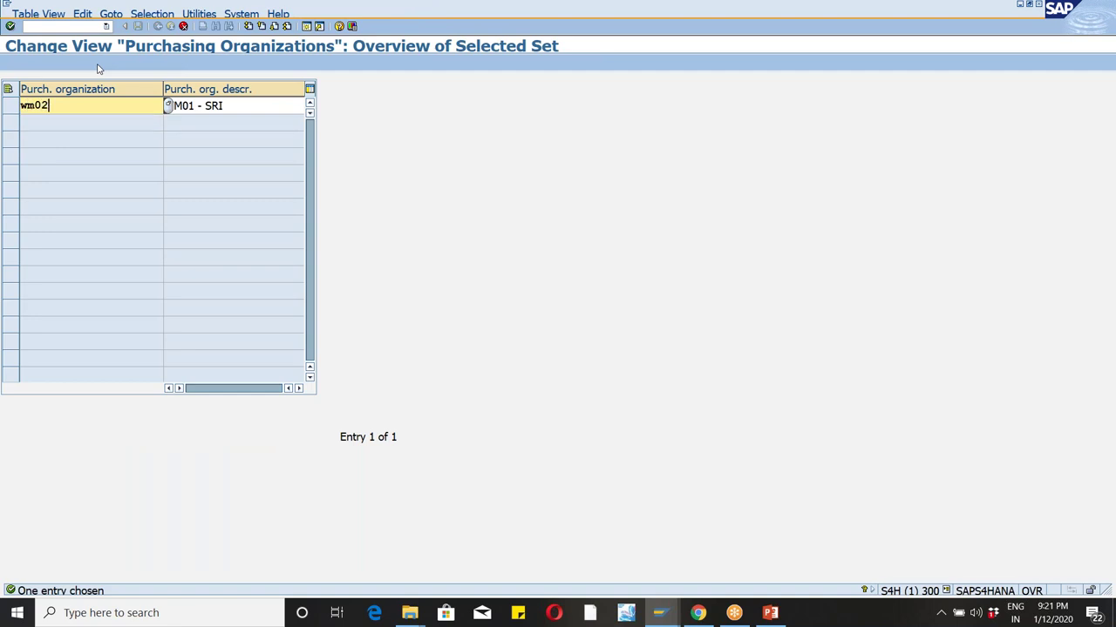
pyautogui.press('Tab')
pyautogui.write('wm02')
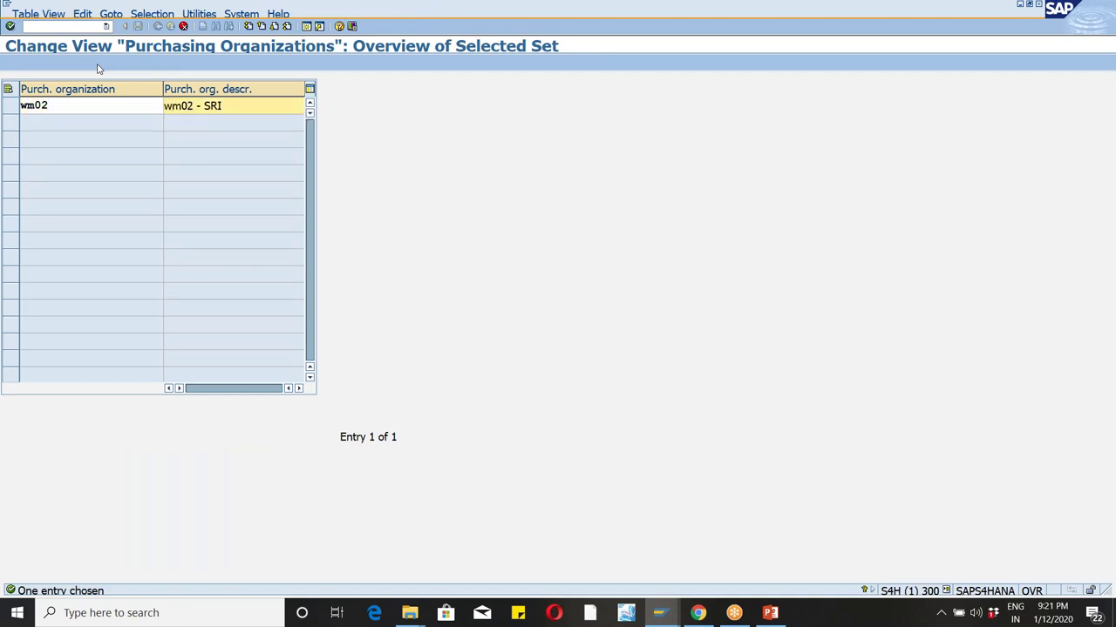
pyautogui.press('Return')
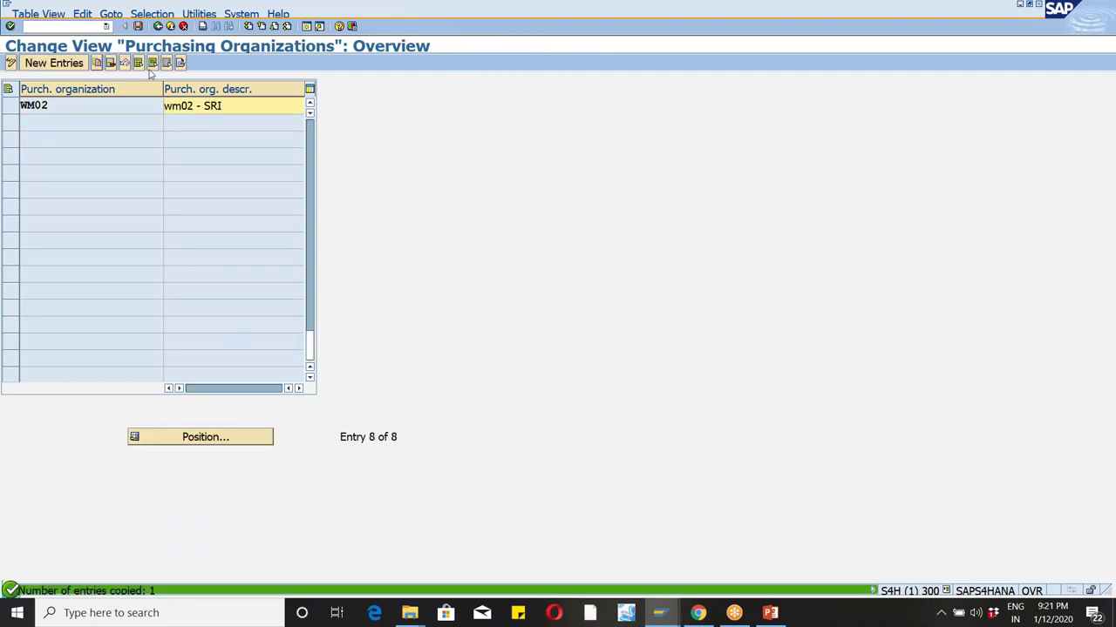
# Step: Save purchasing organization WM02, accept the proposed customizing request and return to the implementation guide
pyautogui.click(126, 27)
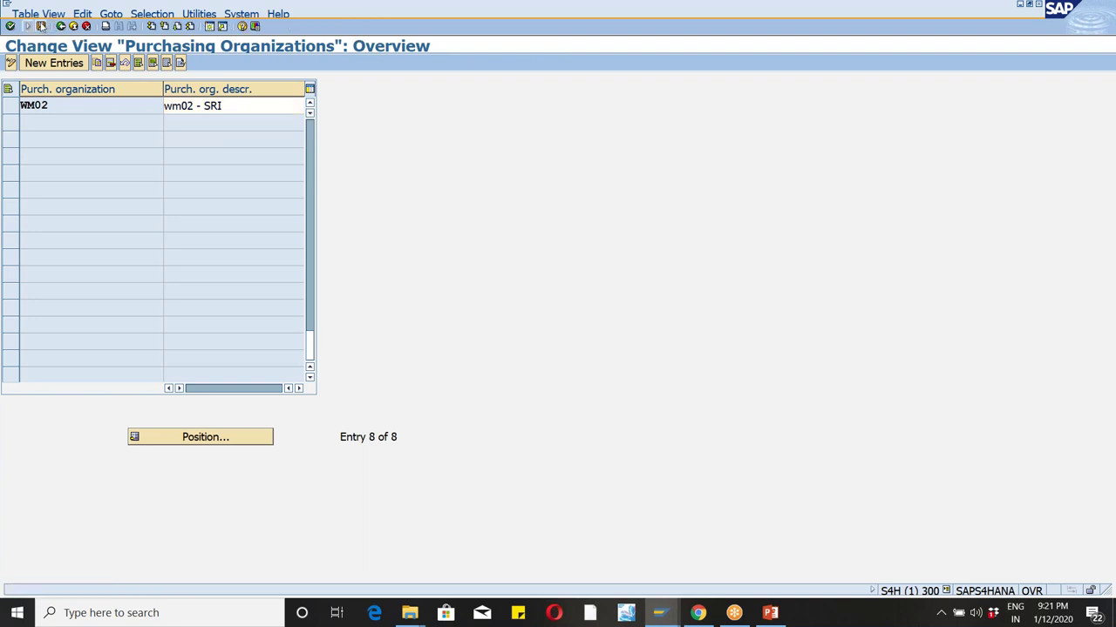
pyautogui.click(125, 27)
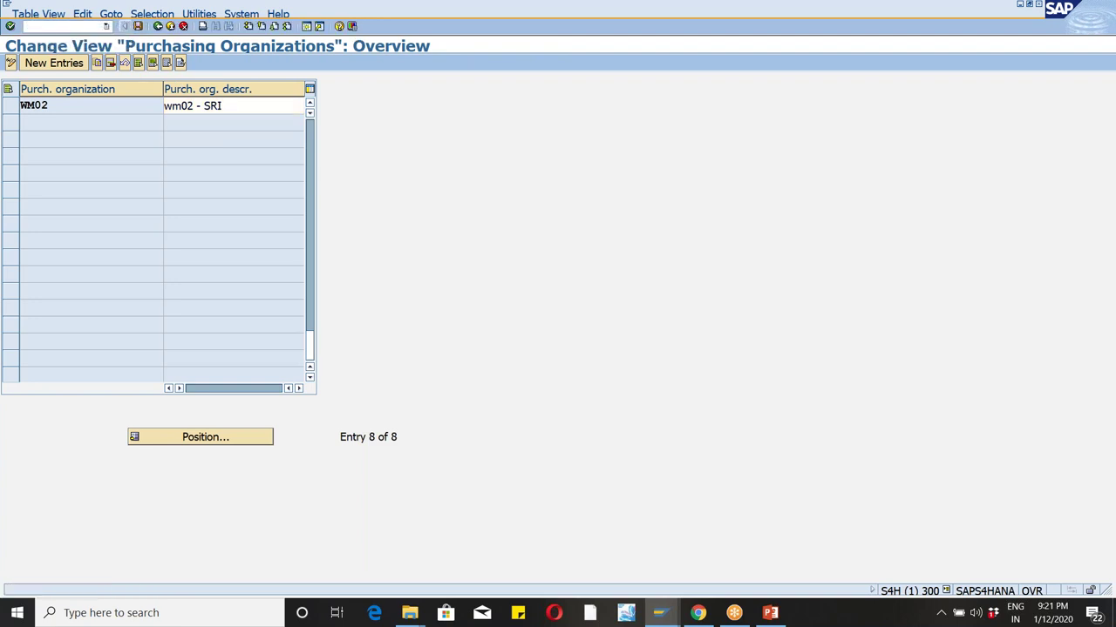
pyautogui.click(137, 25)
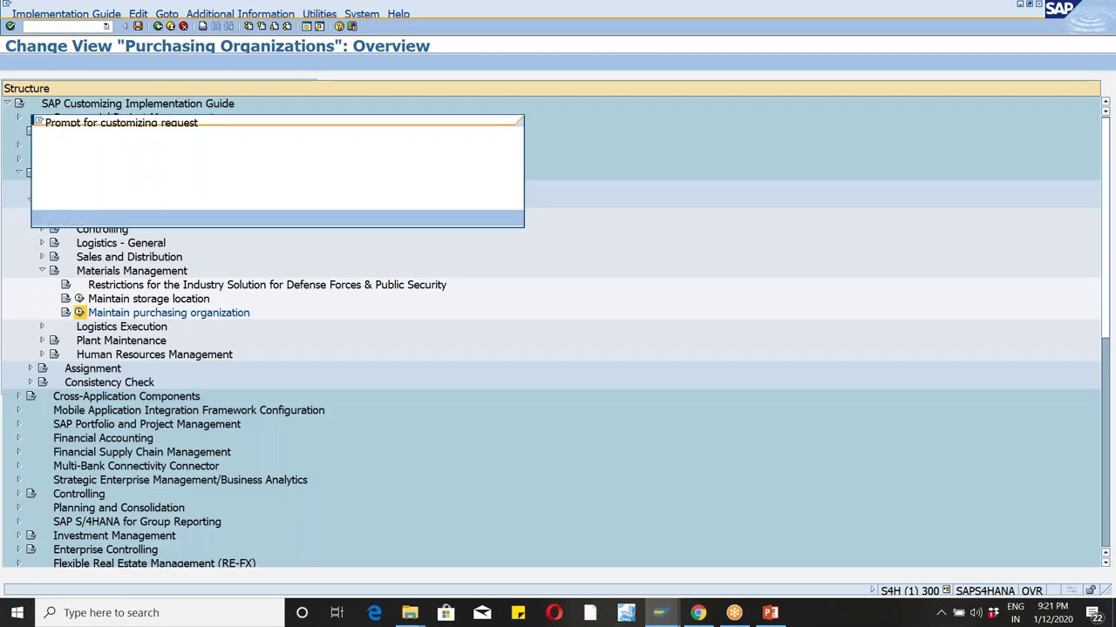
pyautogui.press('Return')
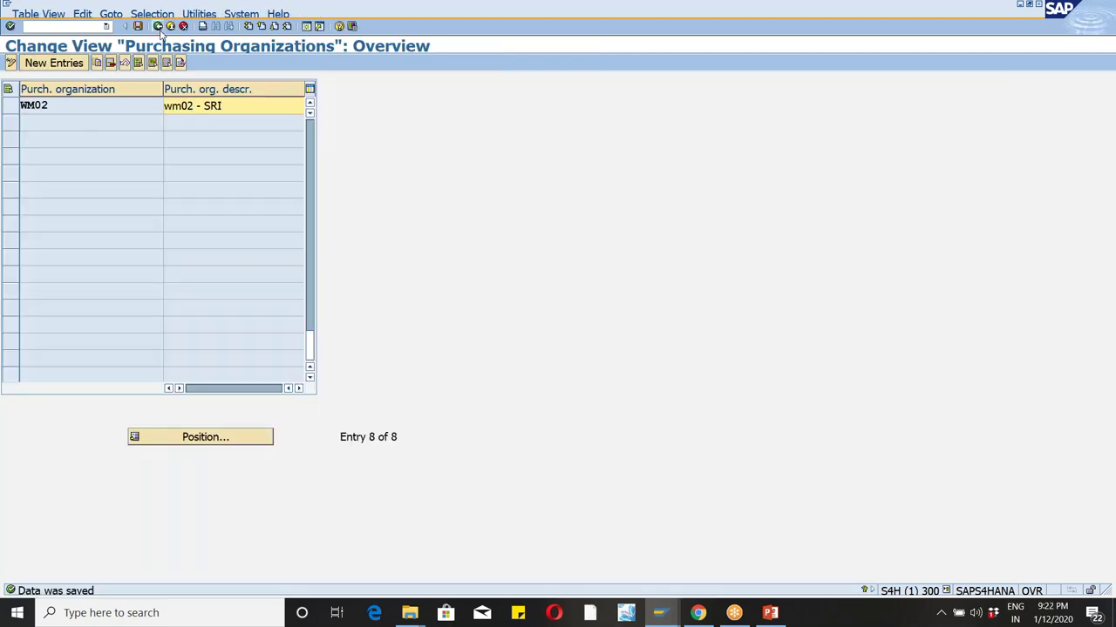
pyautogui.click(160, 29)
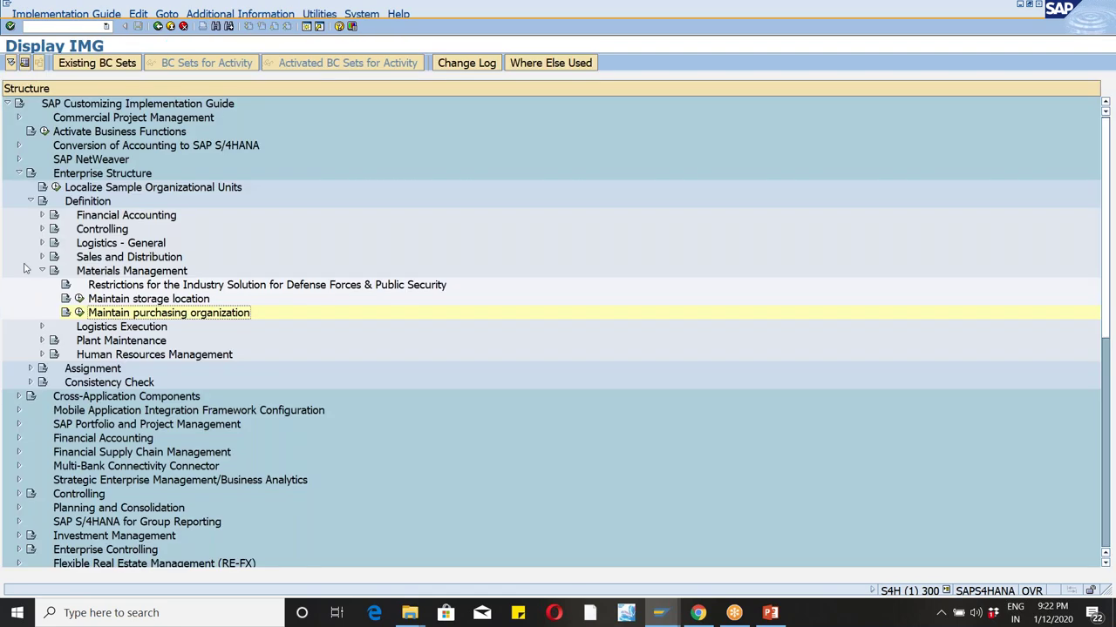
# Step: Open the Define Warehouse Number activity under Logistics Execution in the enterprise structure definition
pyautogui.click(42, 326)
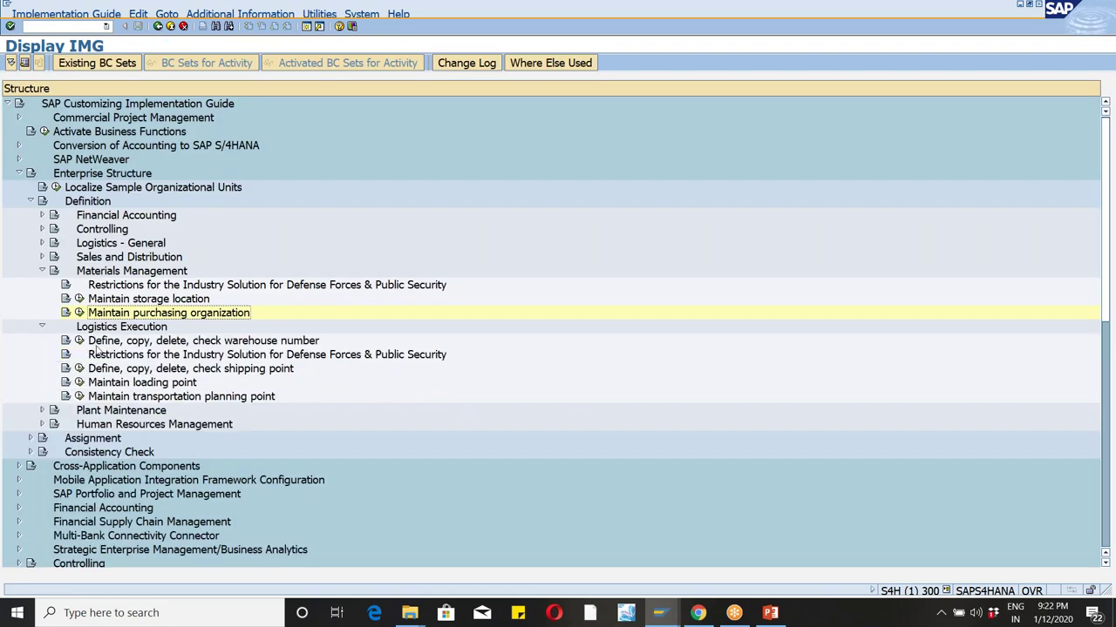
pyautogui.click(80, 339)
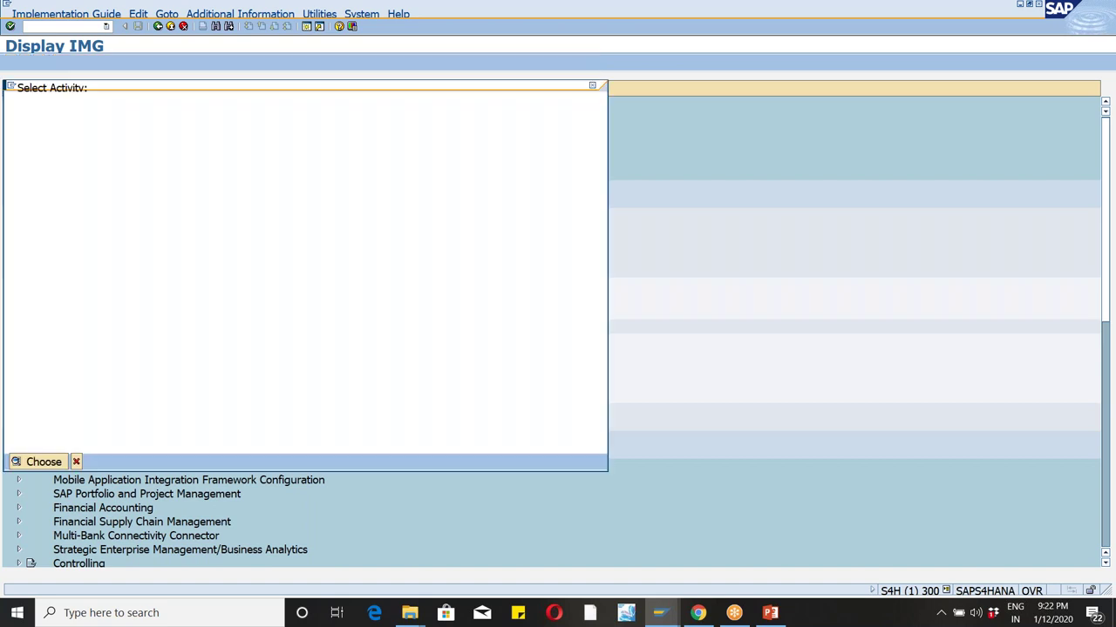
pyautogui.doubleClick(122, 141)
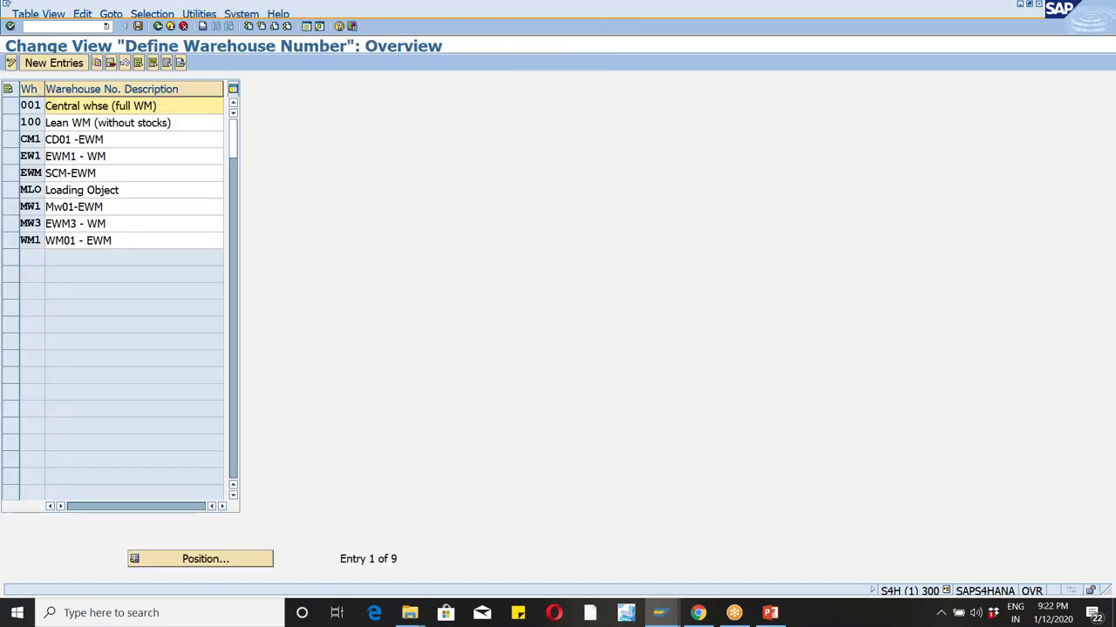
# Step: Copy warehouse number WM1 as WM2 with the description wm02 - EWM
pyautogui.click(19, 244)
pyautogui.press('F2')
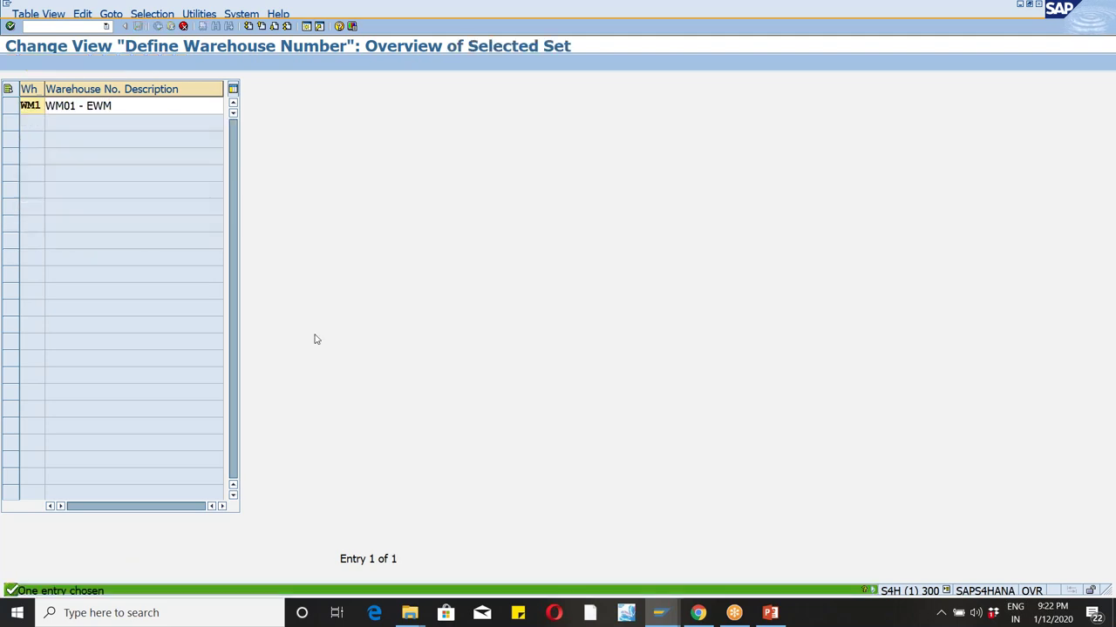
pyautogui.click(770, 613)
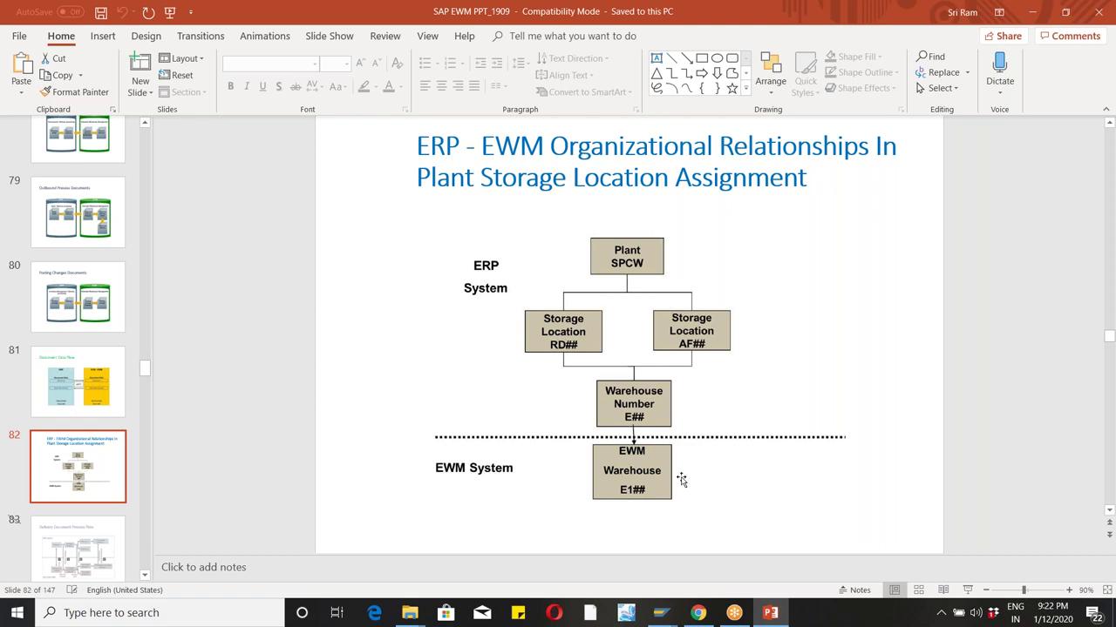
pyautogui.hotkey('alt', 'Tab')
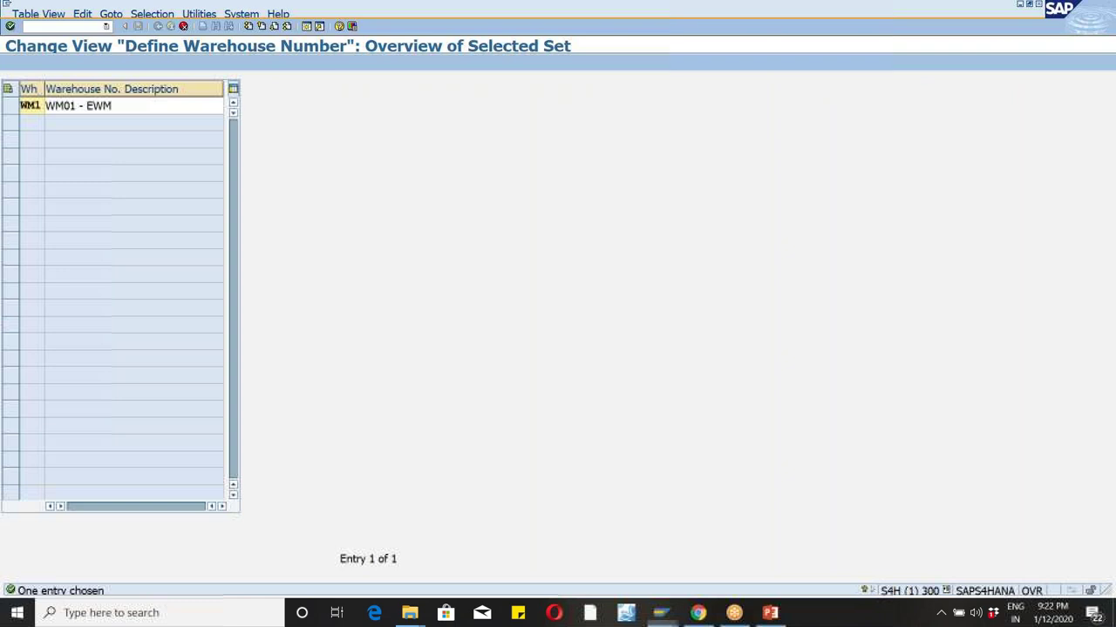
pyautogui.write('wm1')
pyautogui.write('wm02')
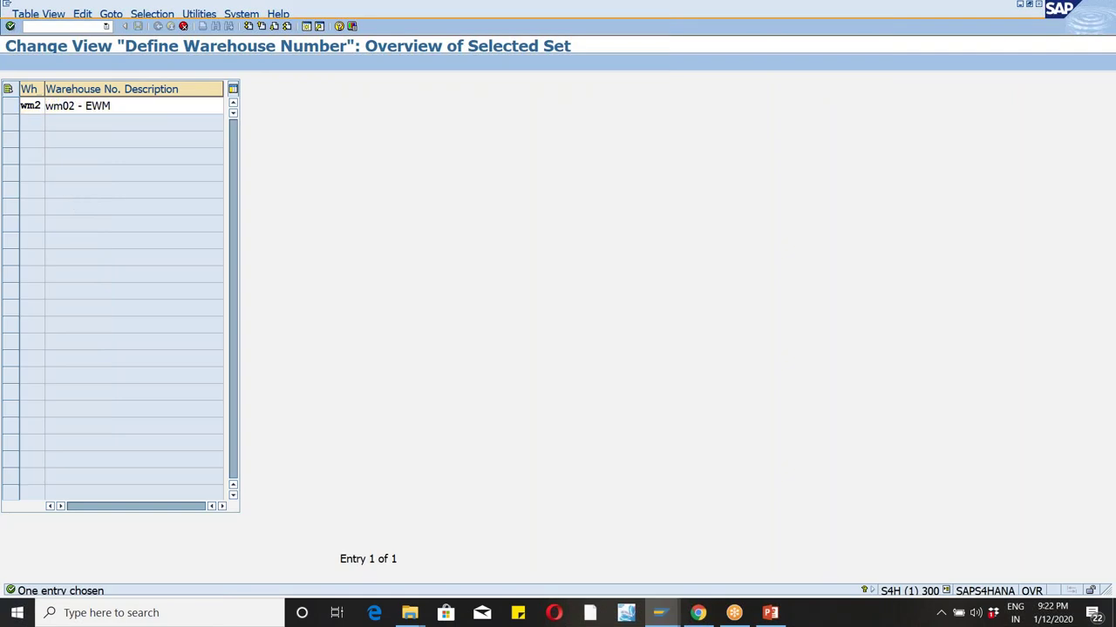
pyautogui.press('Return')
# Step: Save warehouse number WM2 in customizing request S4HK900068 and return to the implementation guide, closing the activity selection
pyautogui.click(138, 26)
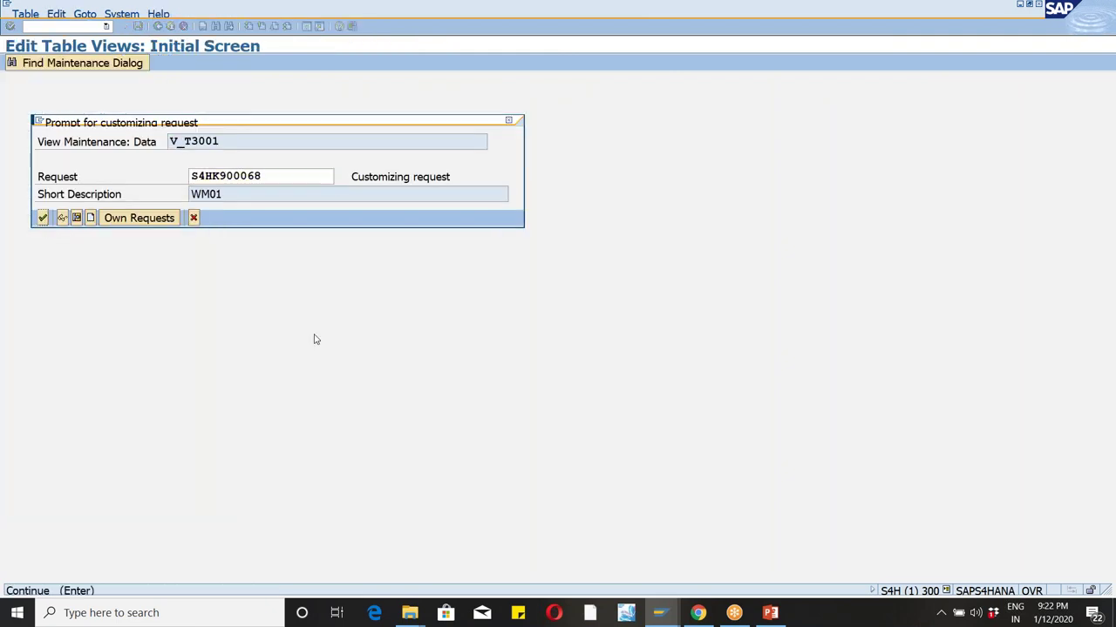
pyautogui.click(42, 218)
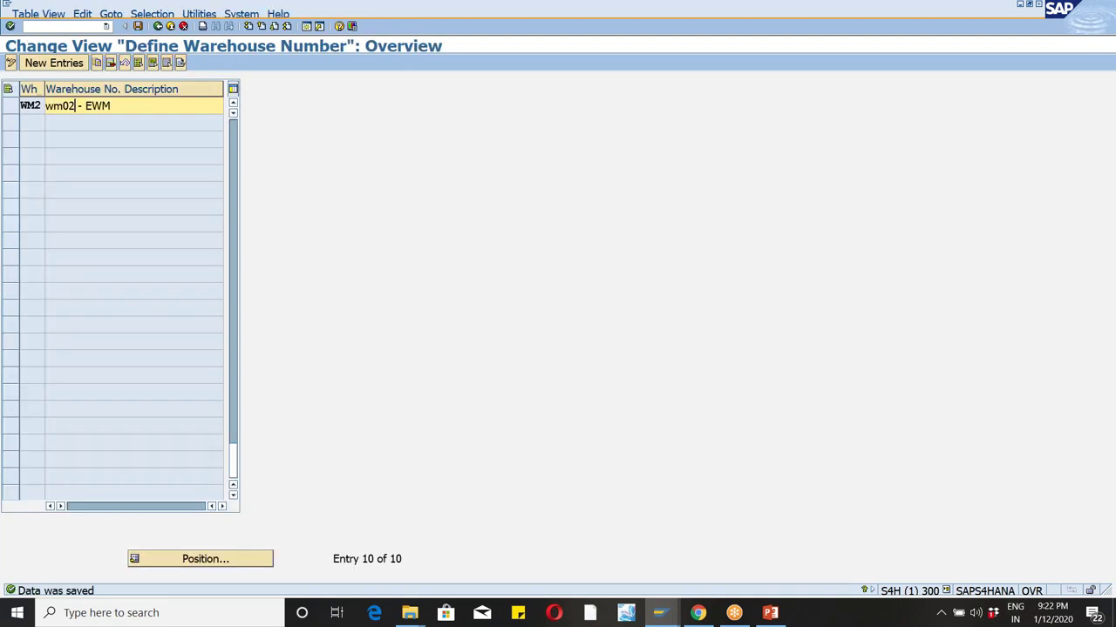
pyautogui.hotkey('alt', 'Tab')
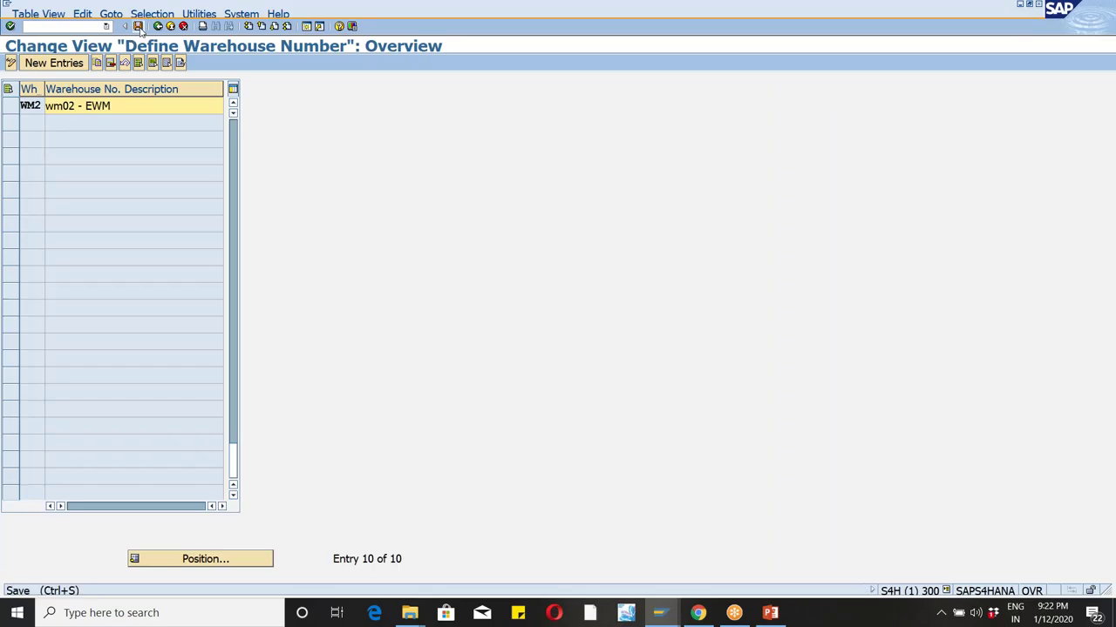
pyautogui.click(137, 26)
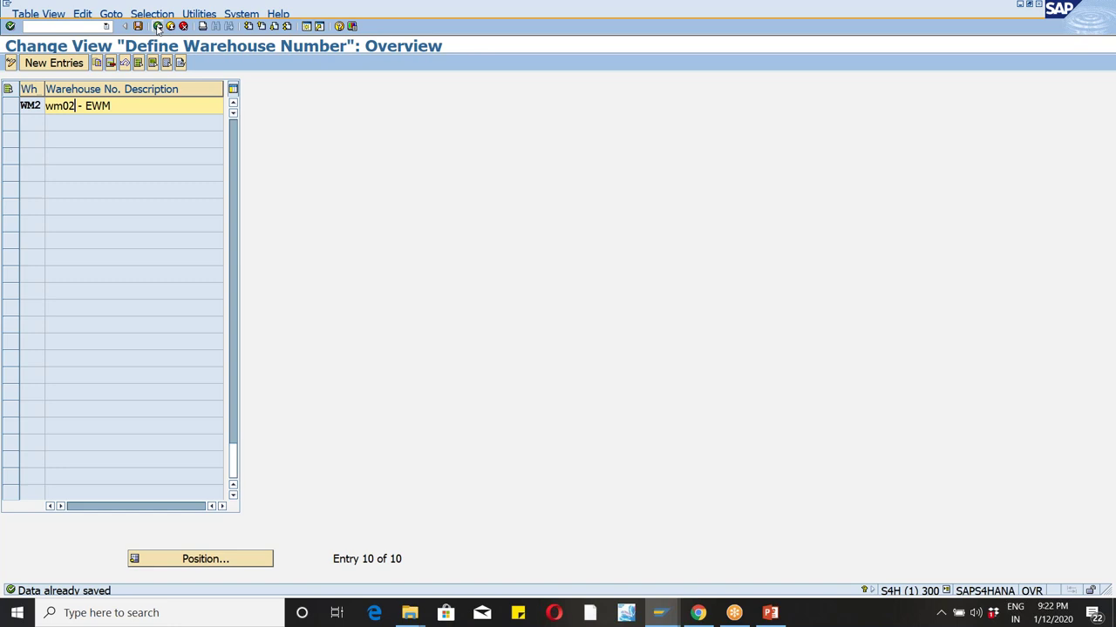
pyautogui.click(158, 26)
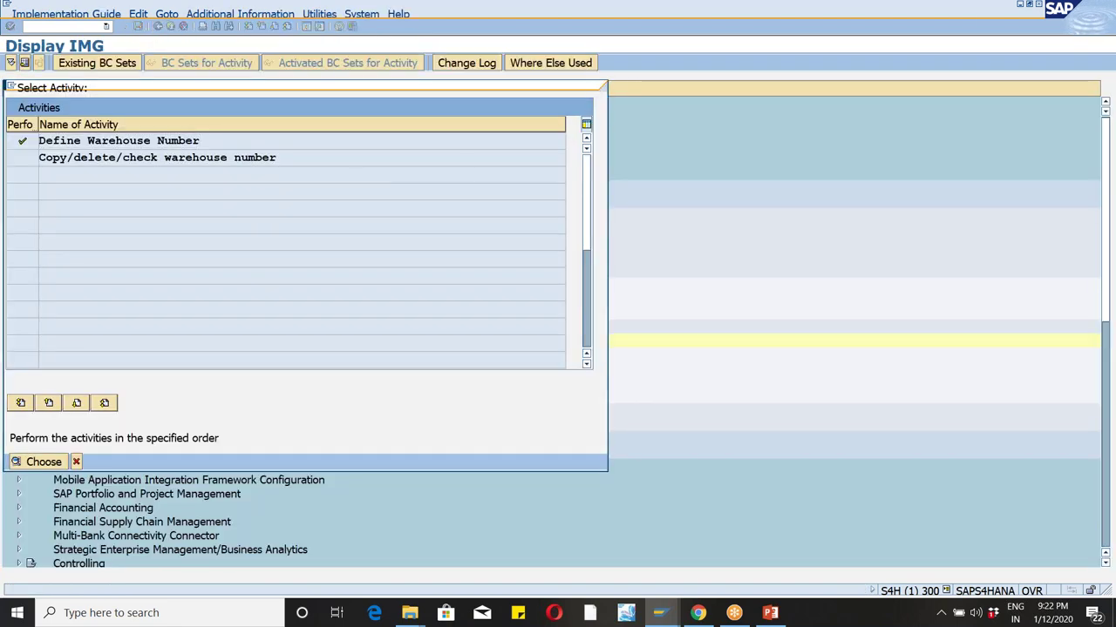
pyautogui.click(593, 88)
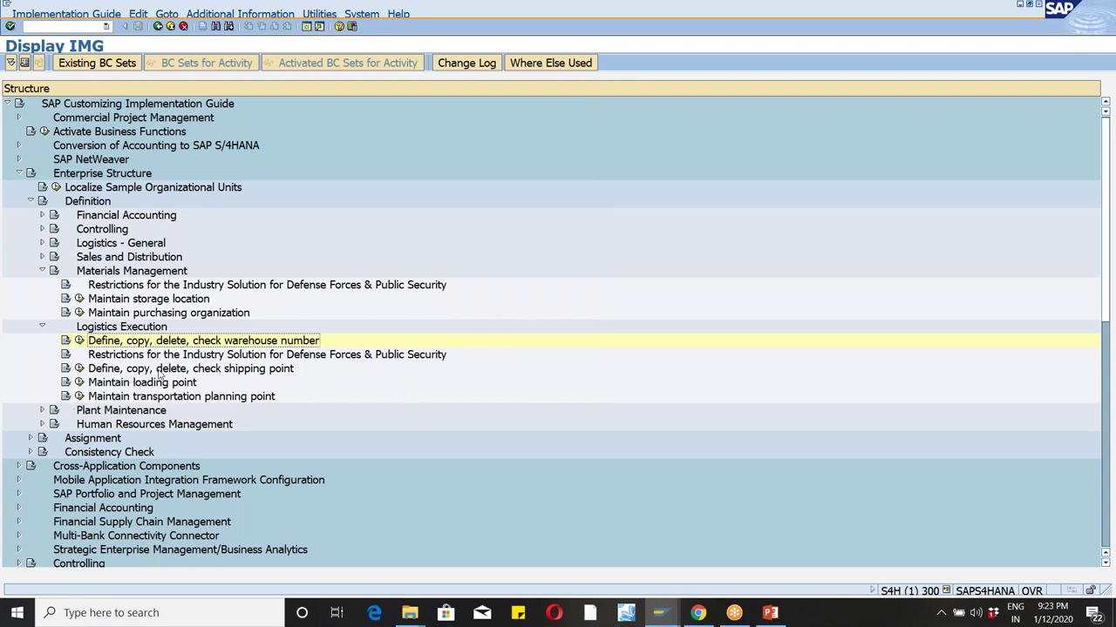
# Step: Review the assignment of plant WM02 in Assign plant to company code under Assignment, Logistics - General, and return to the guide
pyautogui.click(42, 327)
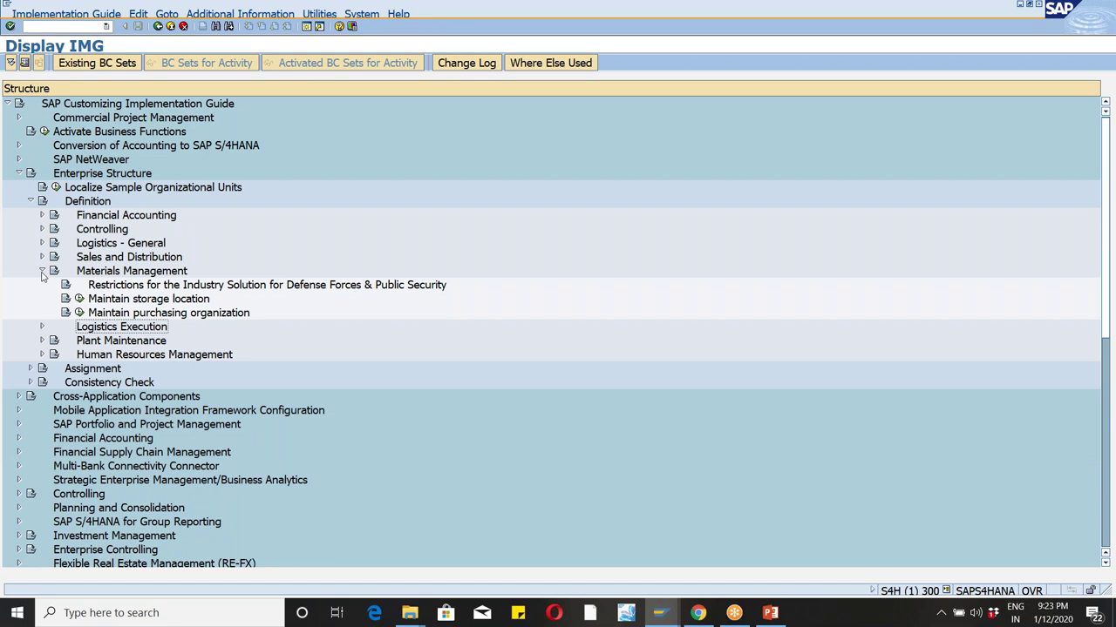
pyautogui.click(42, 271)
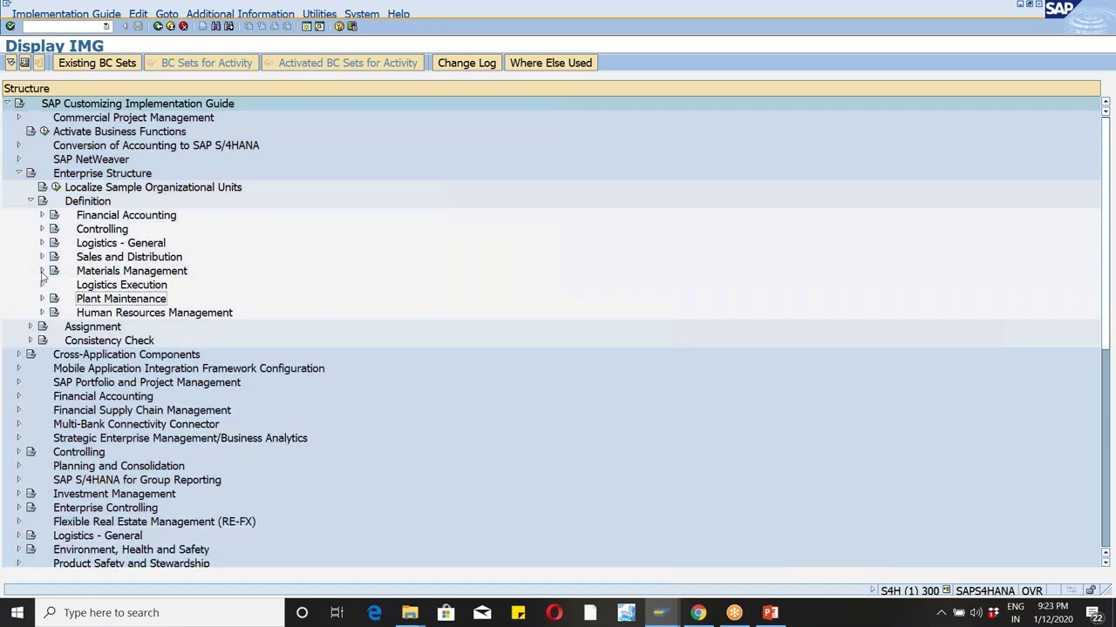
pyautogui.click(30, 327)
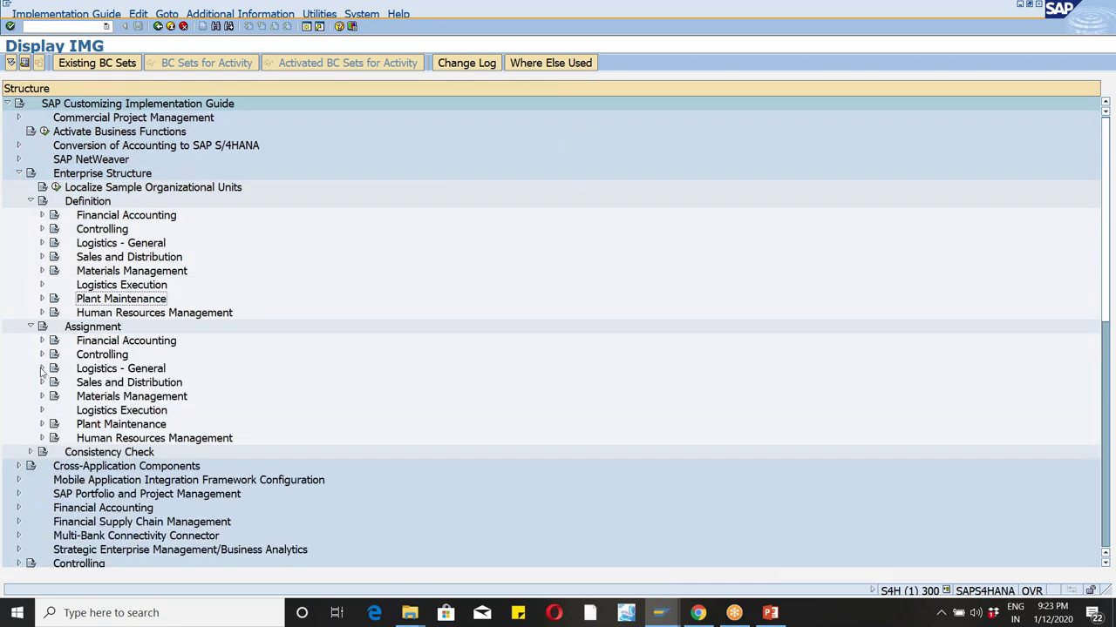
pyautogui.click(42, 369)
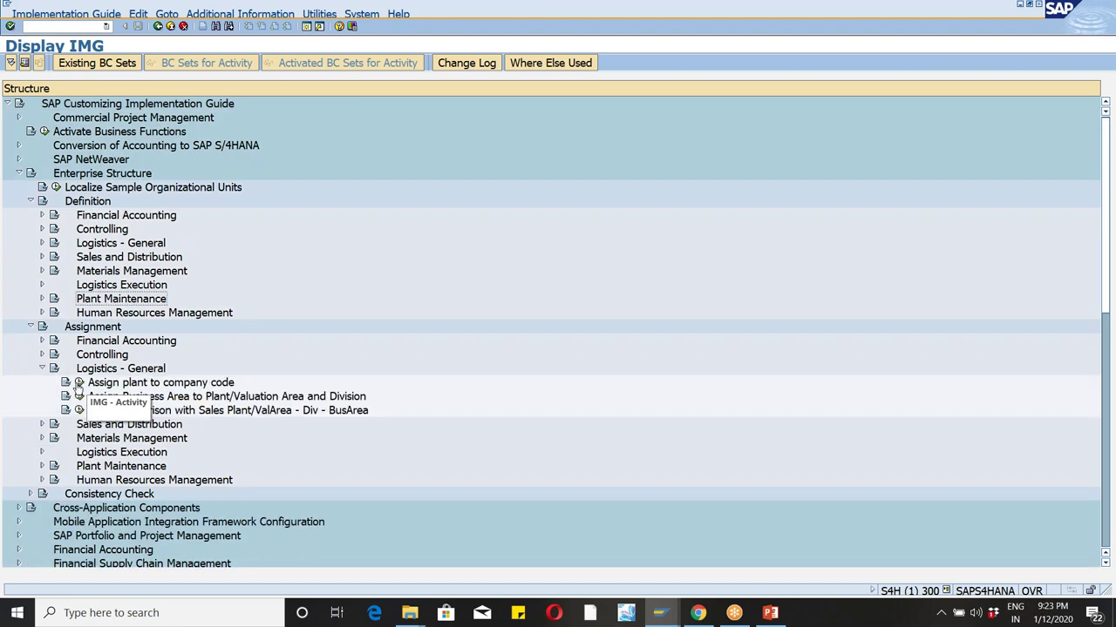
pyautogui.click(79, 382)
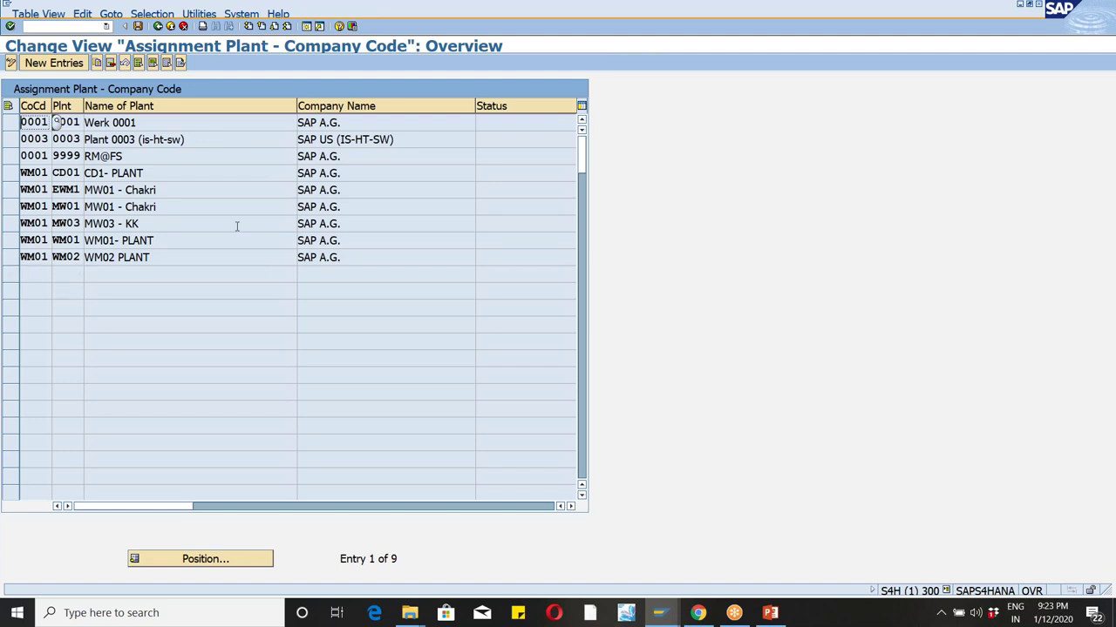
pyautogui.click(137, 26)
pyautogui.click(158, 26)
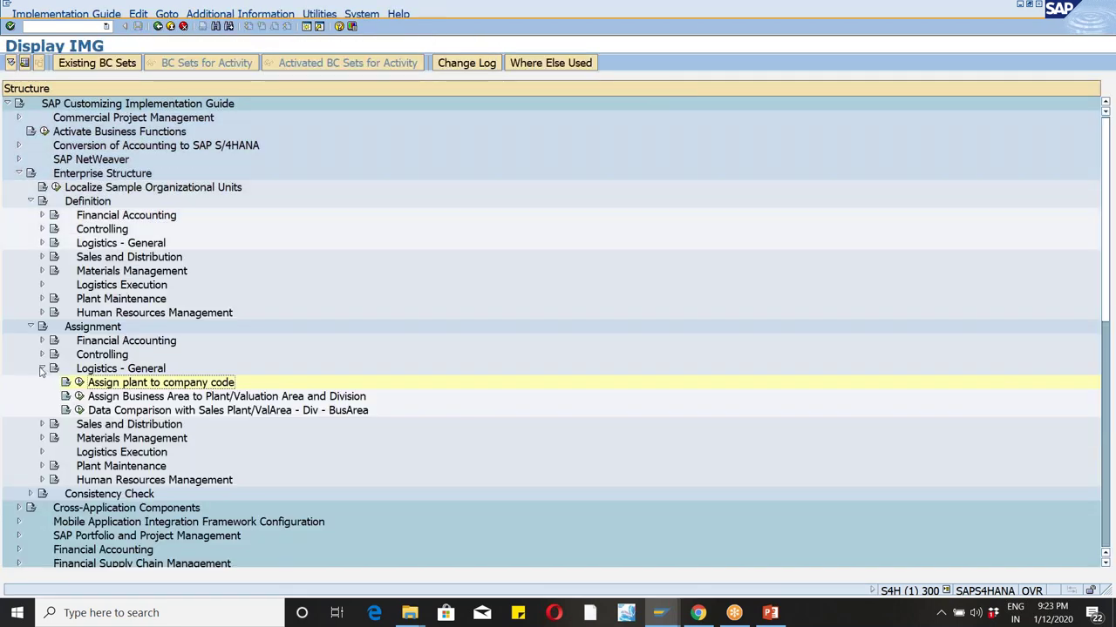
# Step: Open Assign purchasing organization to company code under Assignment, Materials Management
pyautogui.click(41, 368)
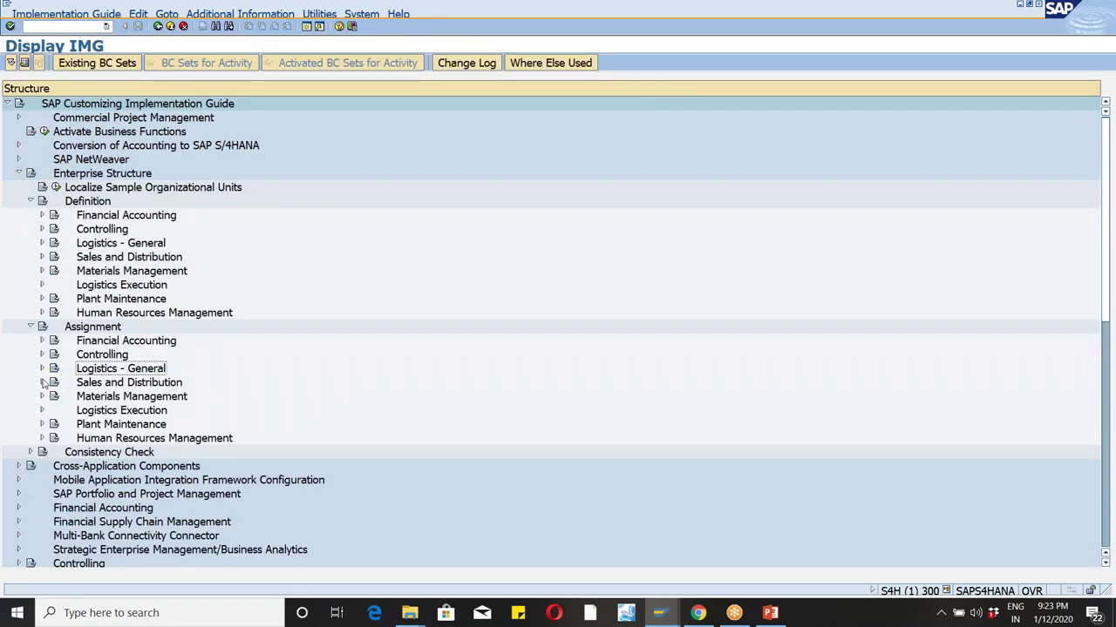
pyautogui.click(43, 383)
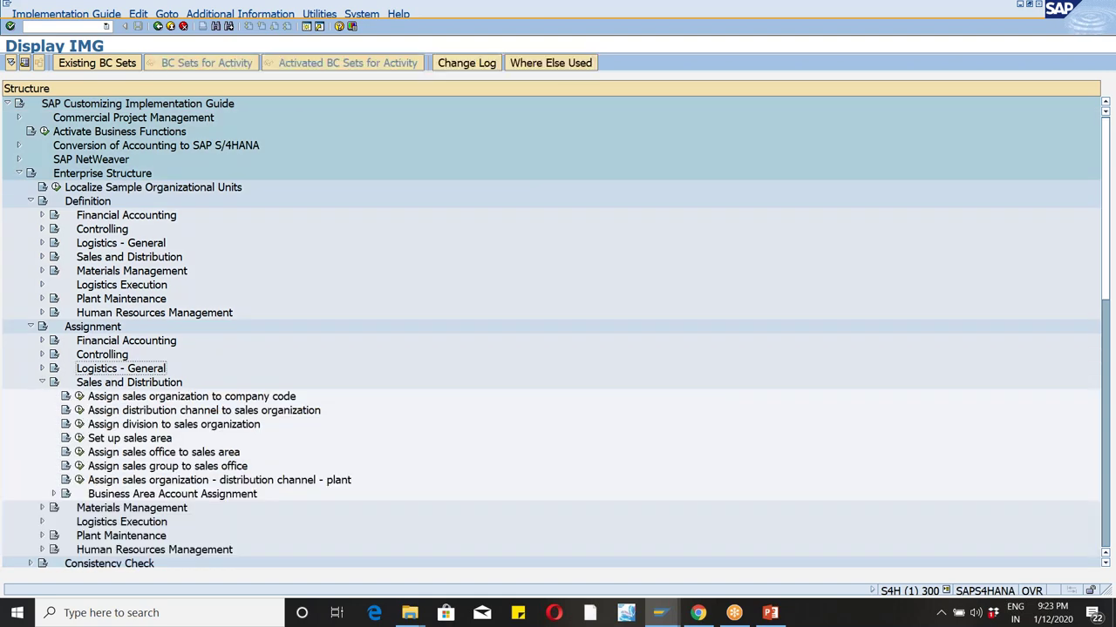
pyautogui.click(42, 382)
pyautogui.click(42, 397)
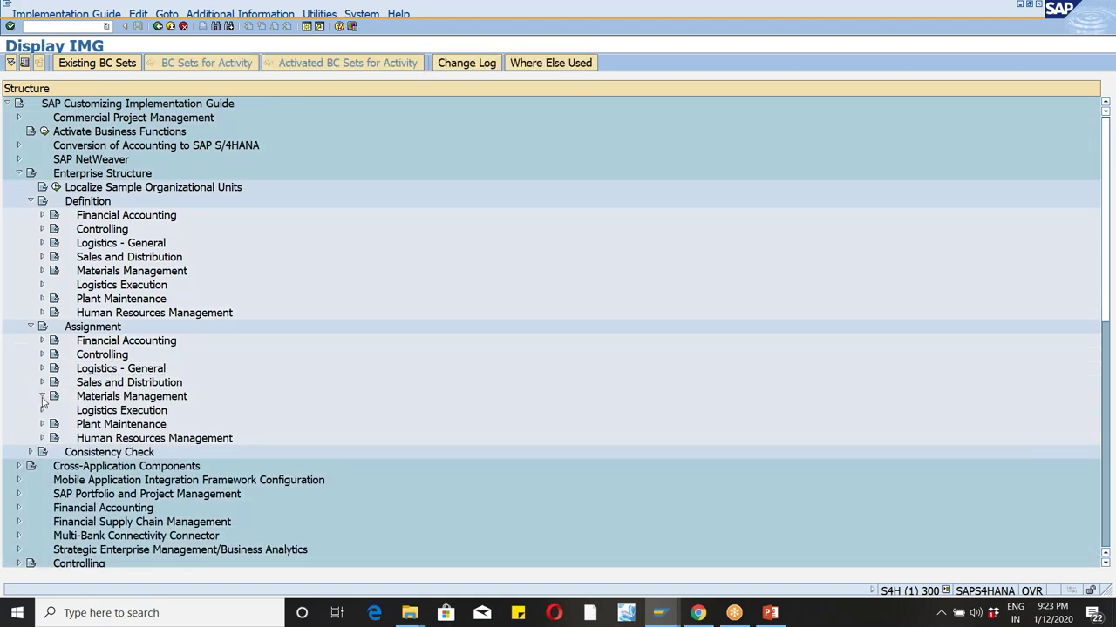
pyautogui.click(79, 410)
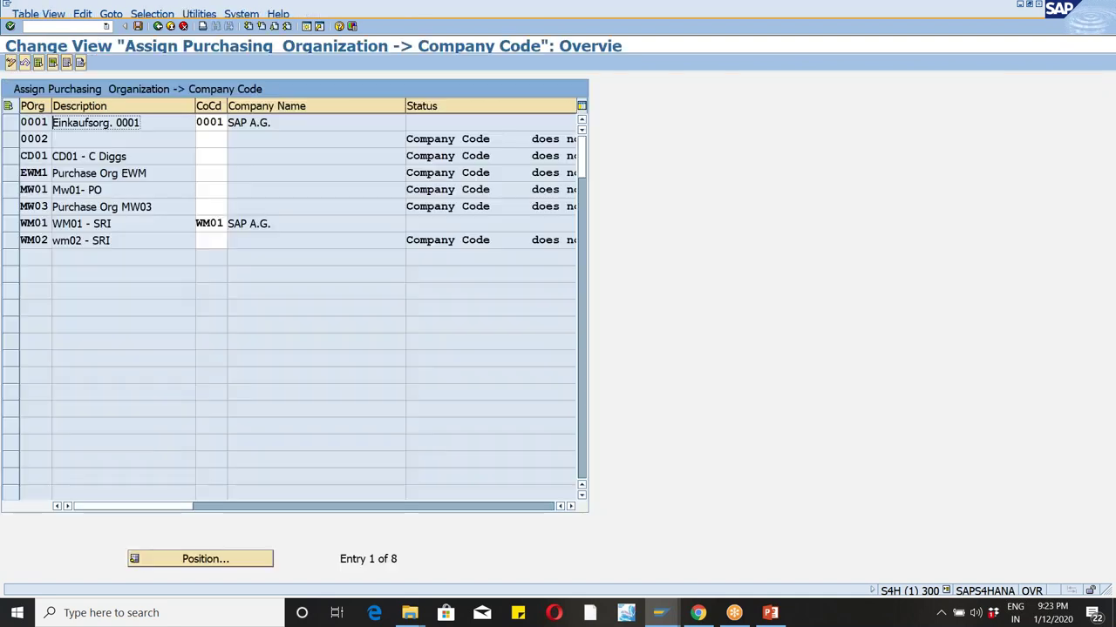
# Step: Assign purchasing organization WM02 to company code WM01, save it in the customizing request and return to the implementation guide
pyautogui.doubleClick(231, 239)
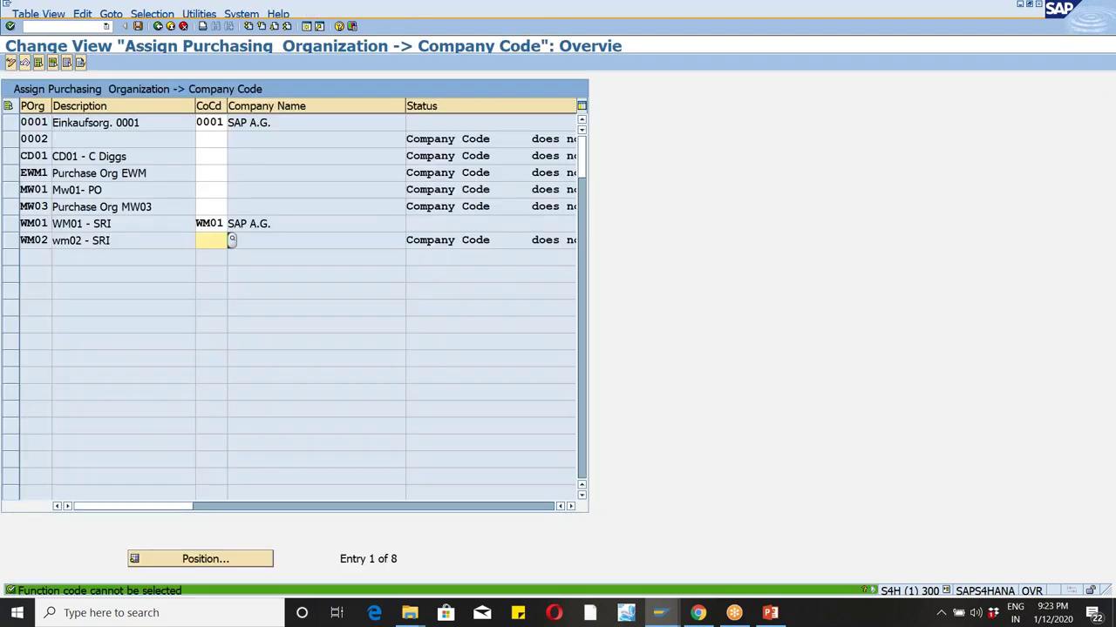
pyautogui.write('wm01')
pyautogui.press('Return')
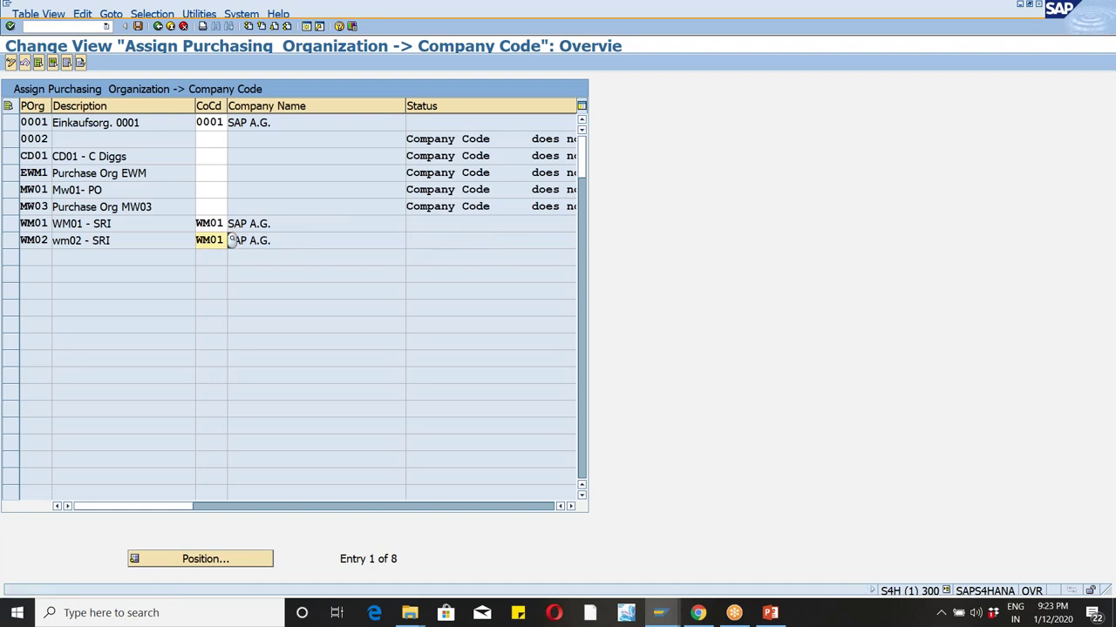
pyautogui.click(138, 26)
pyautogui.click(41, 217)
pyautogui.click(158, 26)
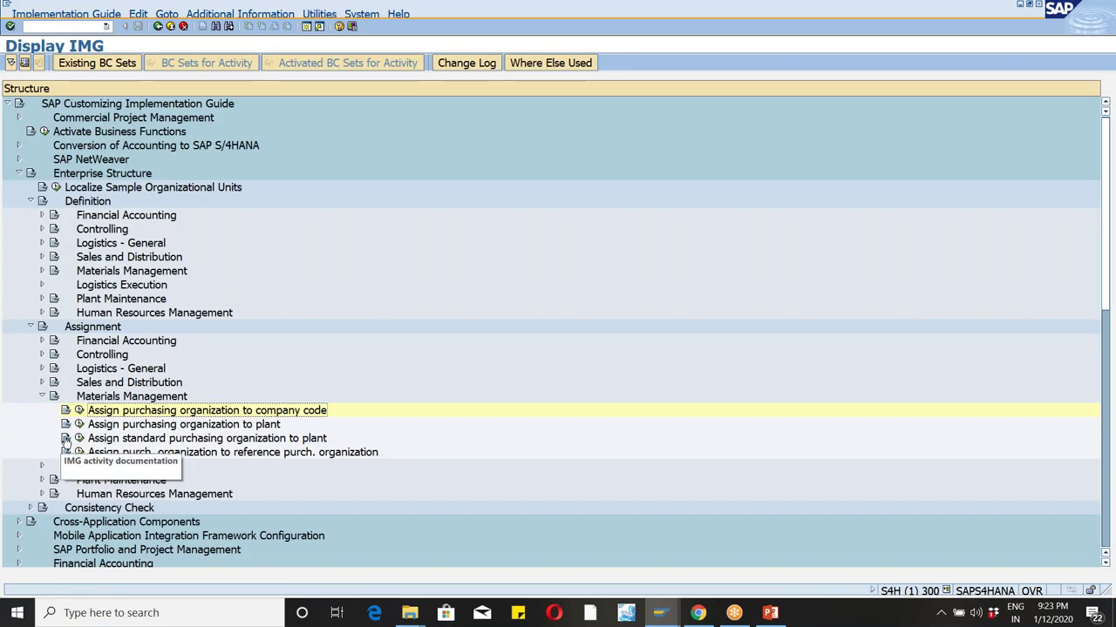
# Step: Review the plant assignments in Assign purchasing organization to plant under Materials Management and return to the implementation guide
pyautogui.click(79, 424)
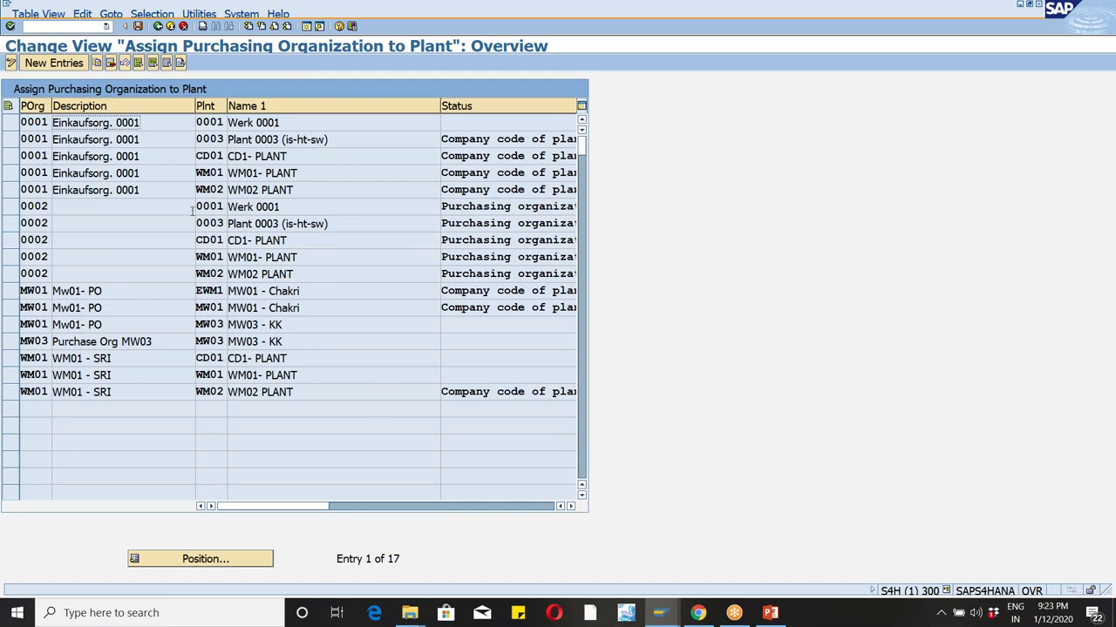
pyautogui.click(138, 26)
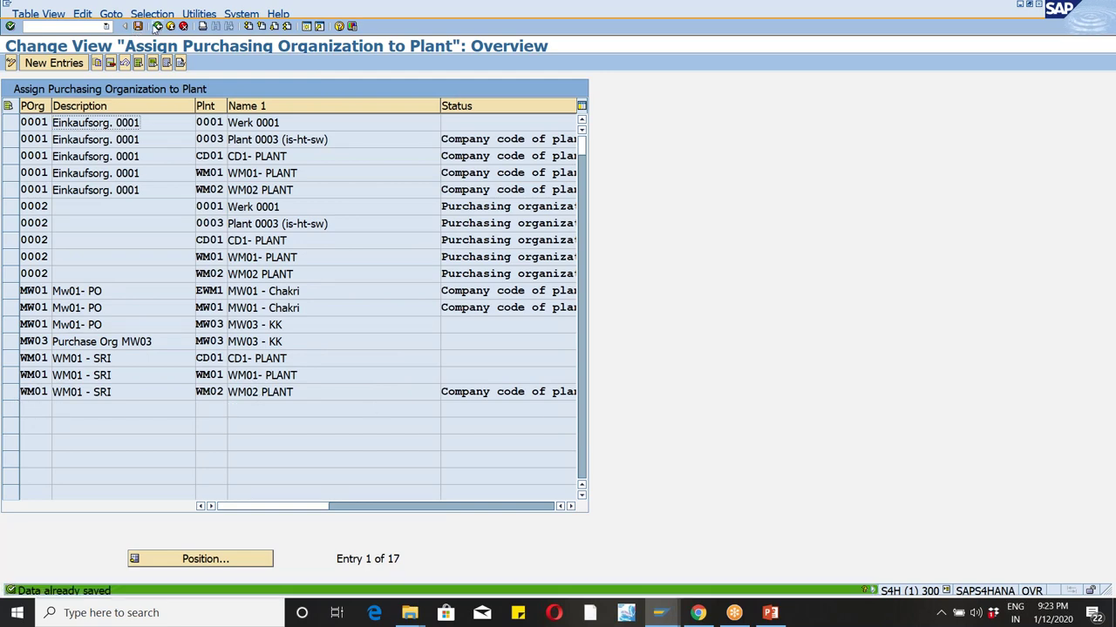
pyautogui.click(157, 26)
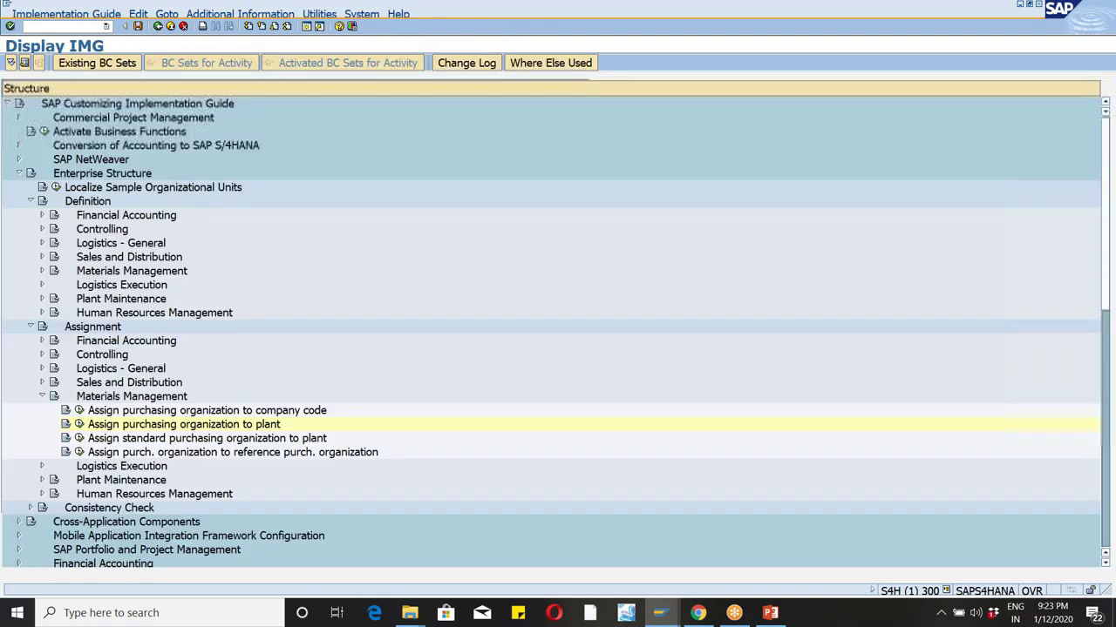
# Step: Start new entries in Assign Warehouse Number to Plant and Storage Location under Assignment, Logistics Execution
pyautogui.click(41, 397)
pyautogui.click(42, 410)
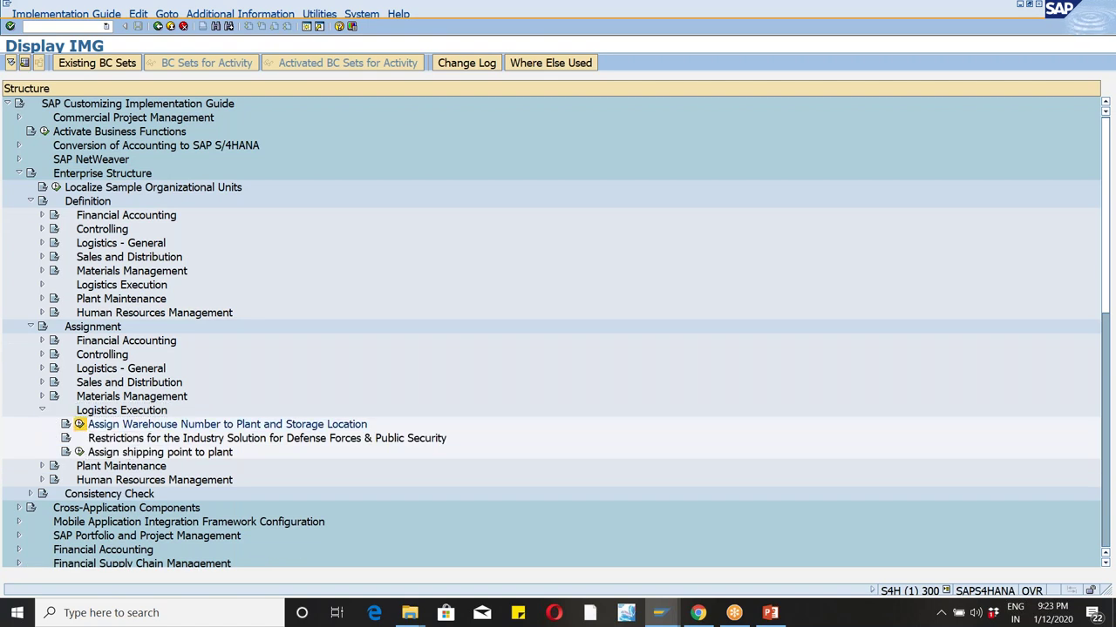
pyautogui.click(79, 424)
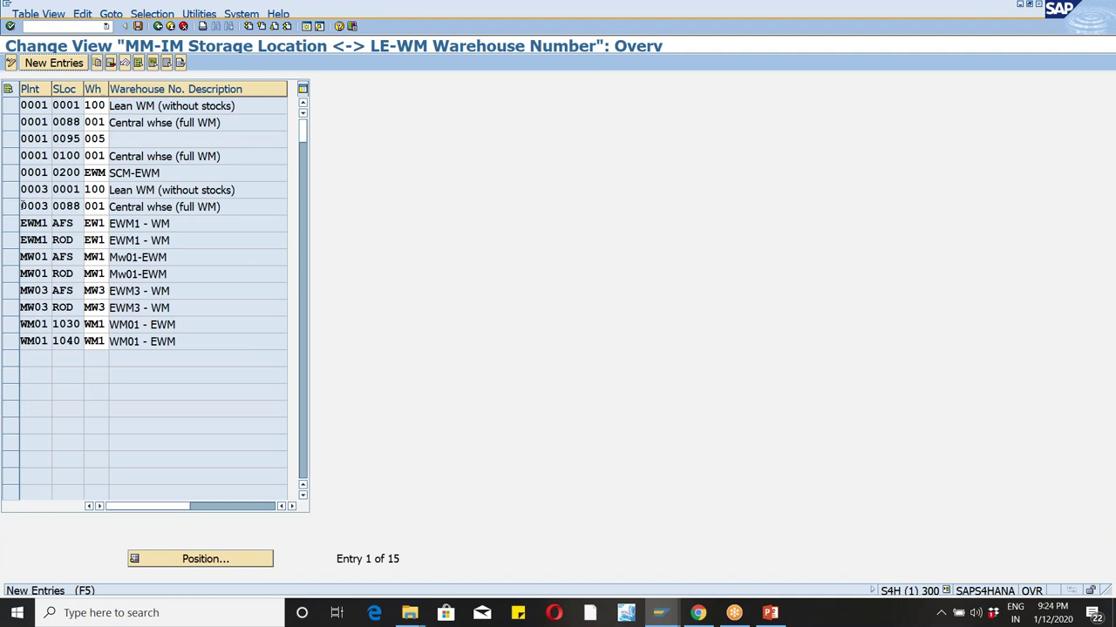
pyautogui.click(42, 67)
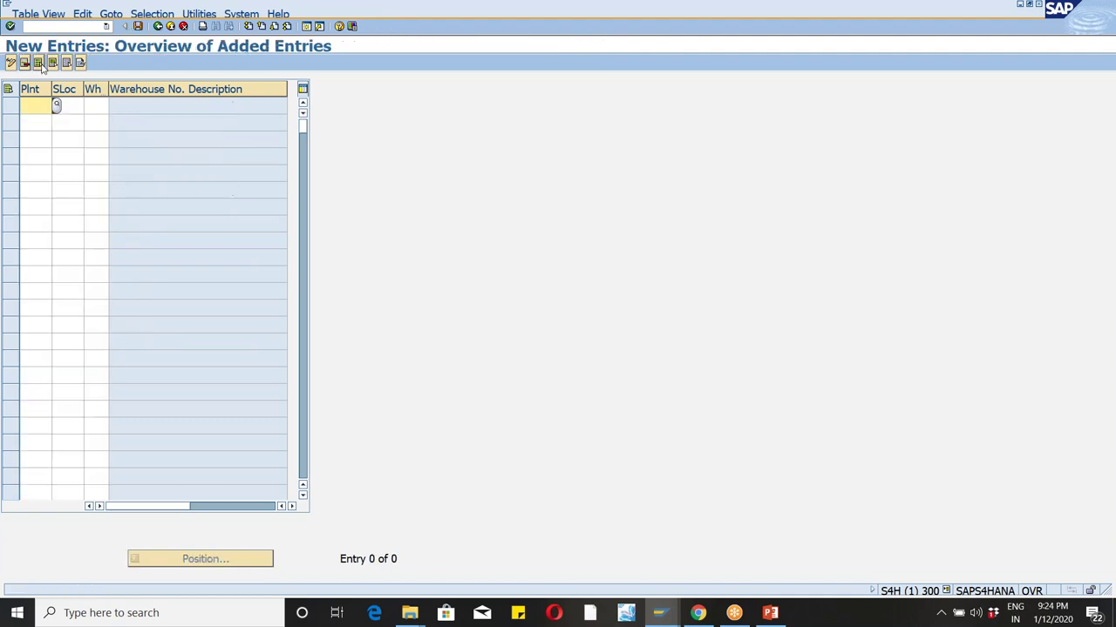
# Step: Enter plant WM02 with storage location 1030 and warehouse number WM2 as the first new assignment
pyautogui.write('wm01')
pyautogui.press('BackSpace')
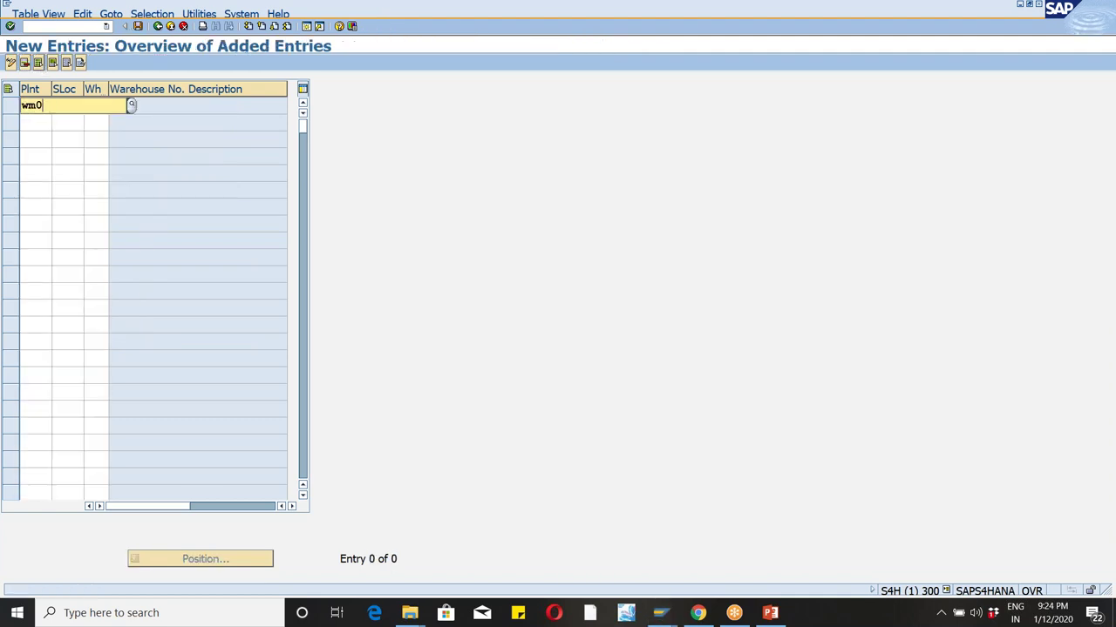
pyautogui.write('2')
pyautogui.press('Tab')
pyautogui.write('1030')
pyautogui.press('Tab')
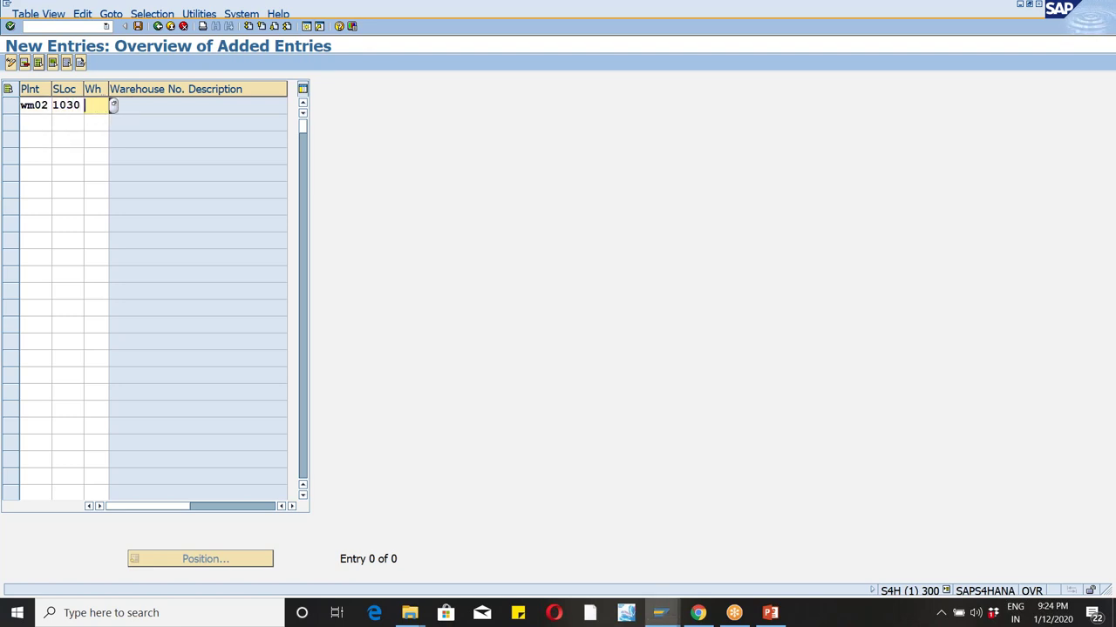
pyautogui.write('wm')
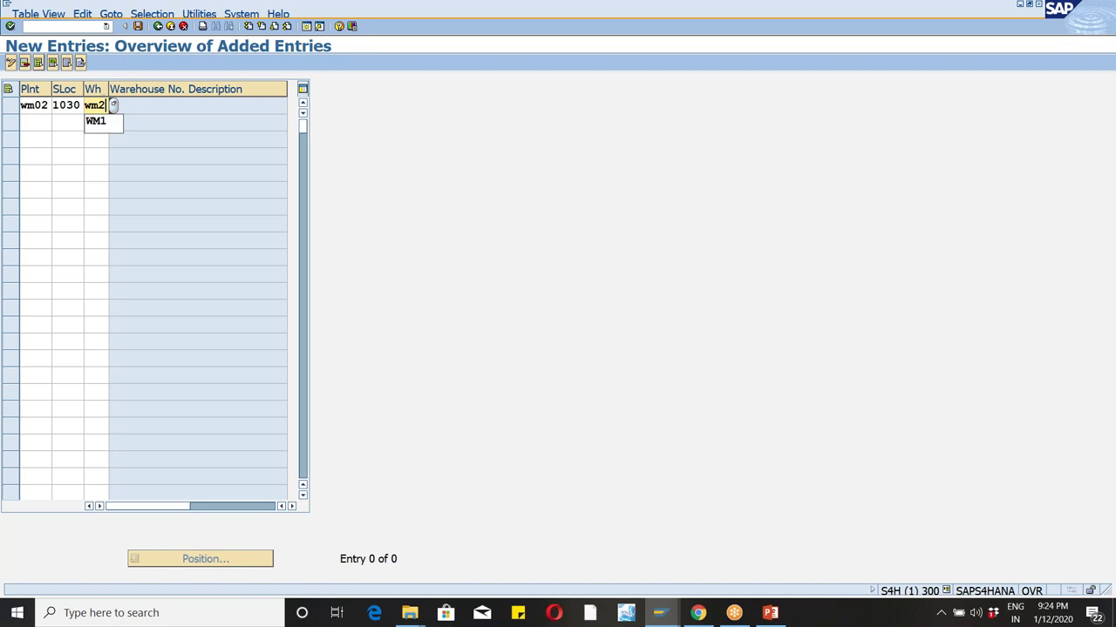
pyautogui.write('2')
pyautogui.press('Tab')
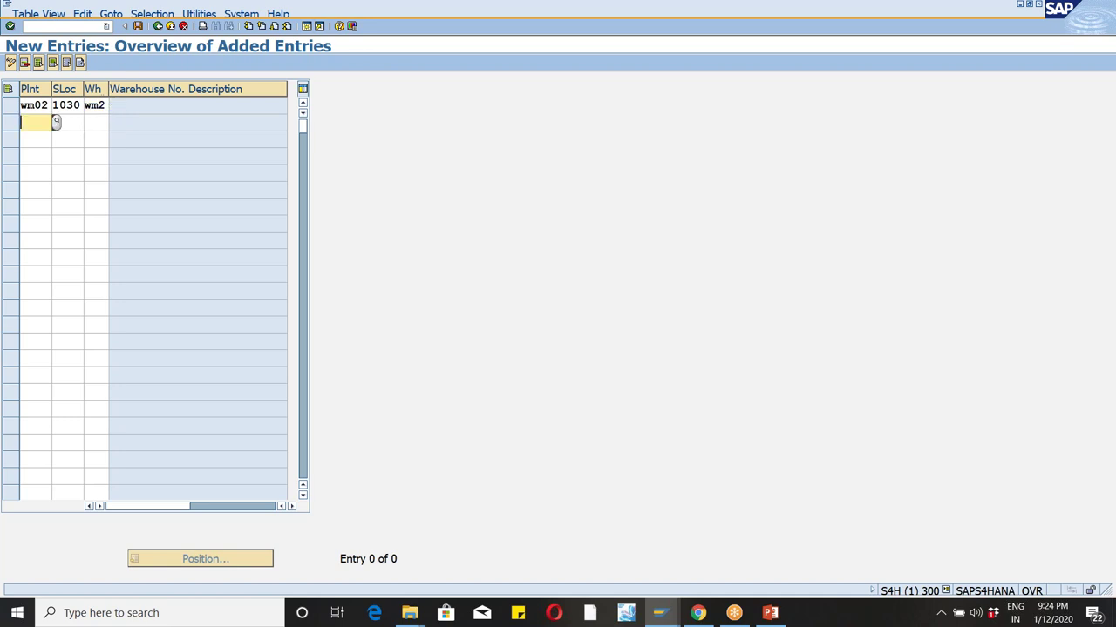
# Step: Add a second assignment of plant WM02, storage location 1040, to warehouse number WM2 and validate the entries
pyautogui.write('wm02')
pyautogui.press('Tab')
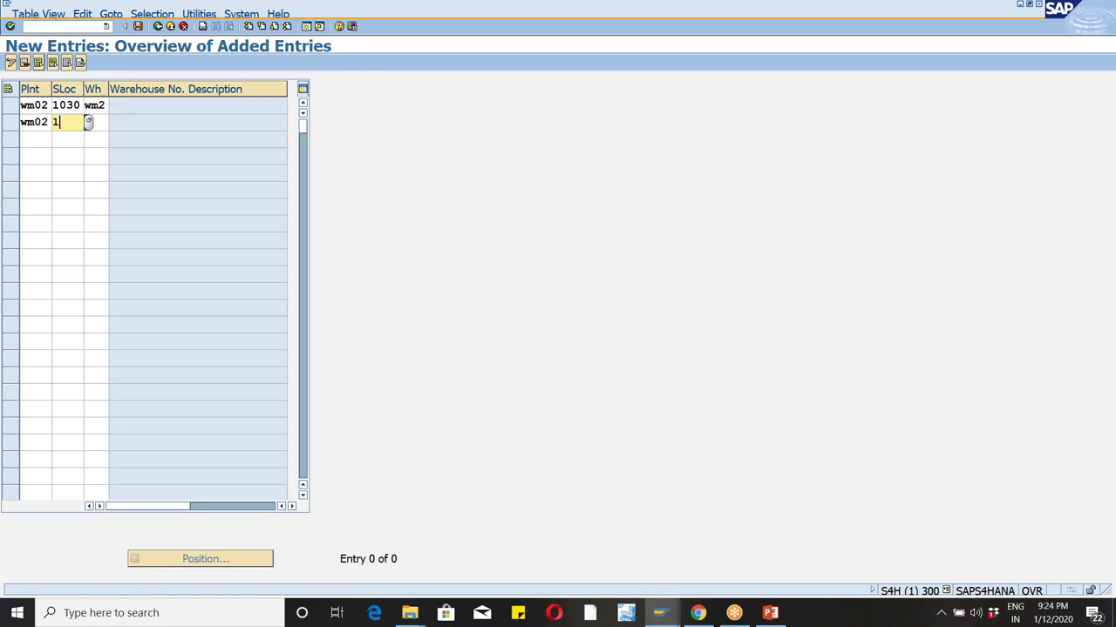
pyautogui.write('1040')
pyautogui.press('Tab')
pyautogui.write('wm2')
pyautogui.press('Return')
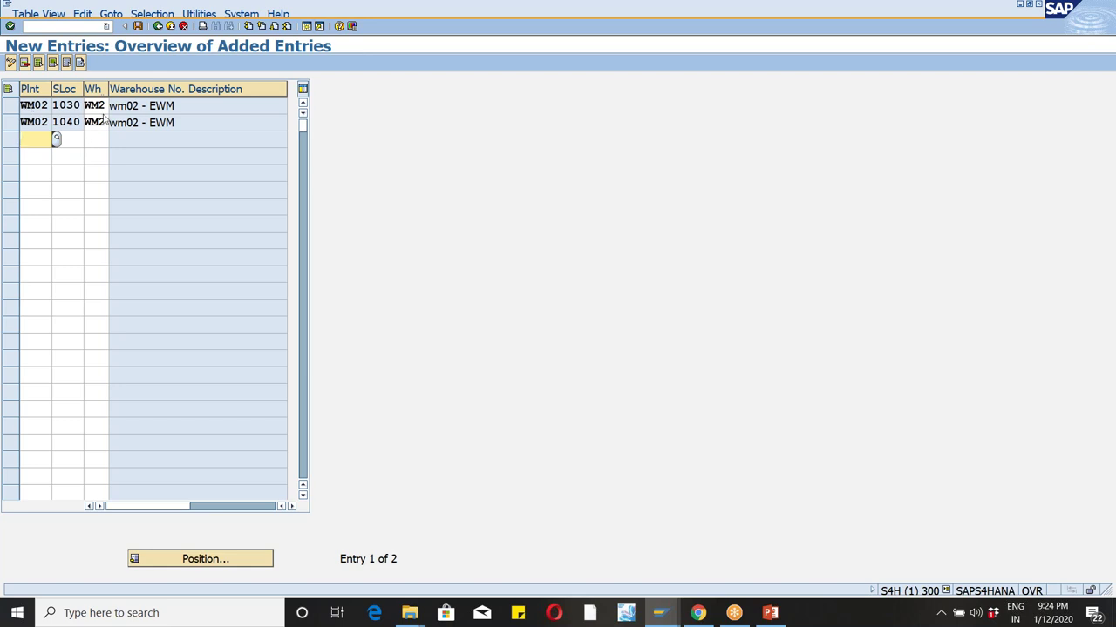
# Step: Save the warehouse number assignments in the customizing request and return to the implementation guide
pyautogui.click(138, 26)
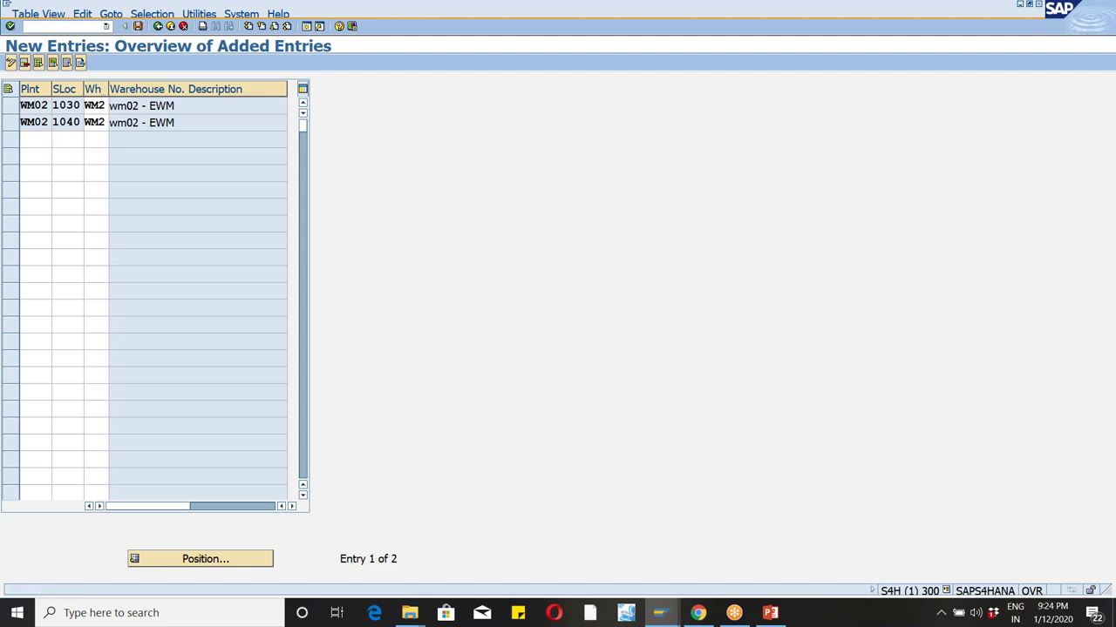
pyautogui.press('Return')
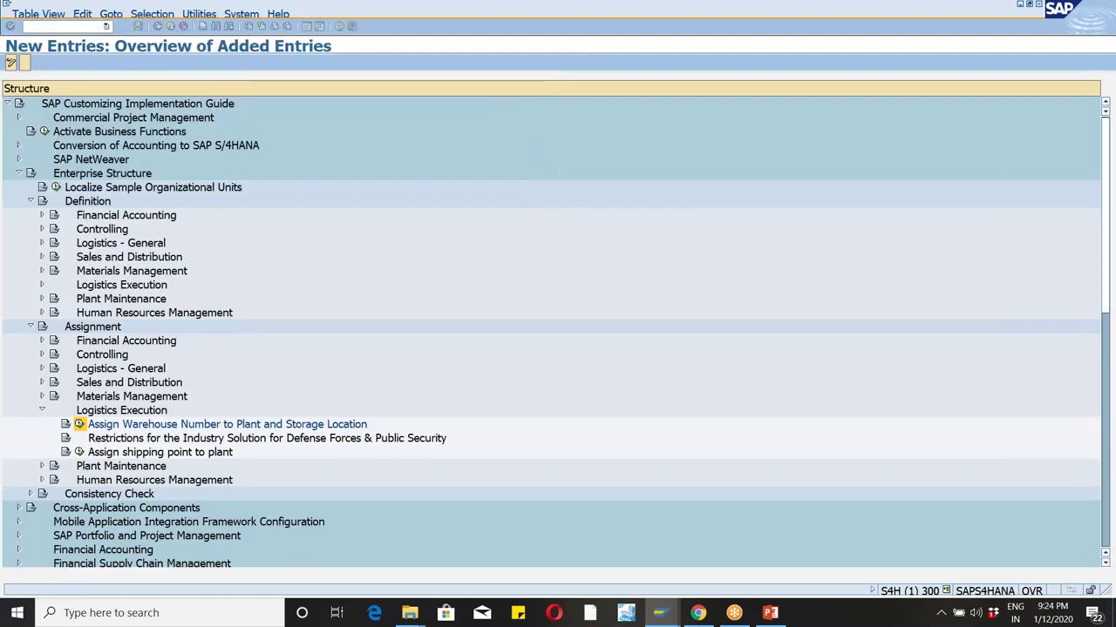
pyautogui.click(158, 26)
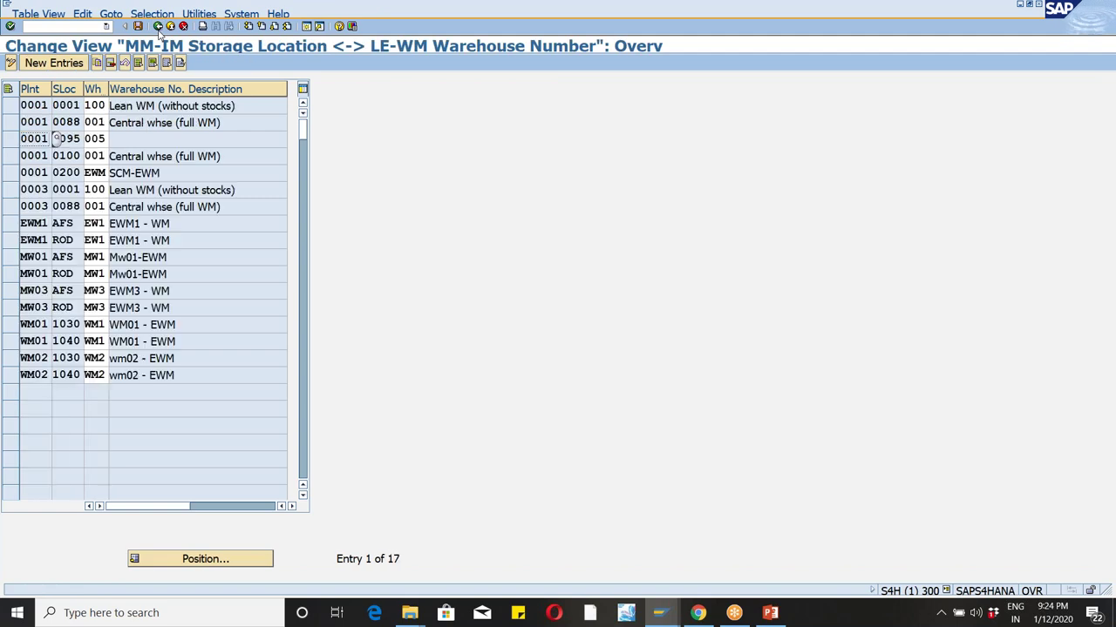
pyautogui.click(158, 26)
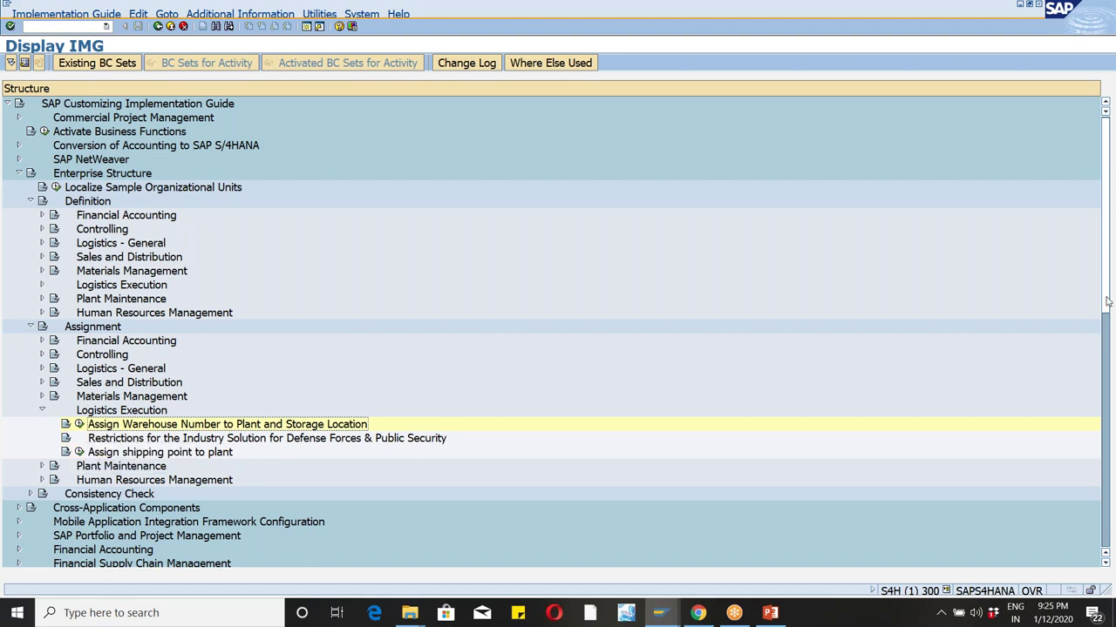
# Step: Collapse Logistics Execution under Assignment and expand Extended Warehouse Management under Integration with Other SAP Components
pyautogui.moveTo(1108, 304); pyautogui.dragTo(1109, 357)
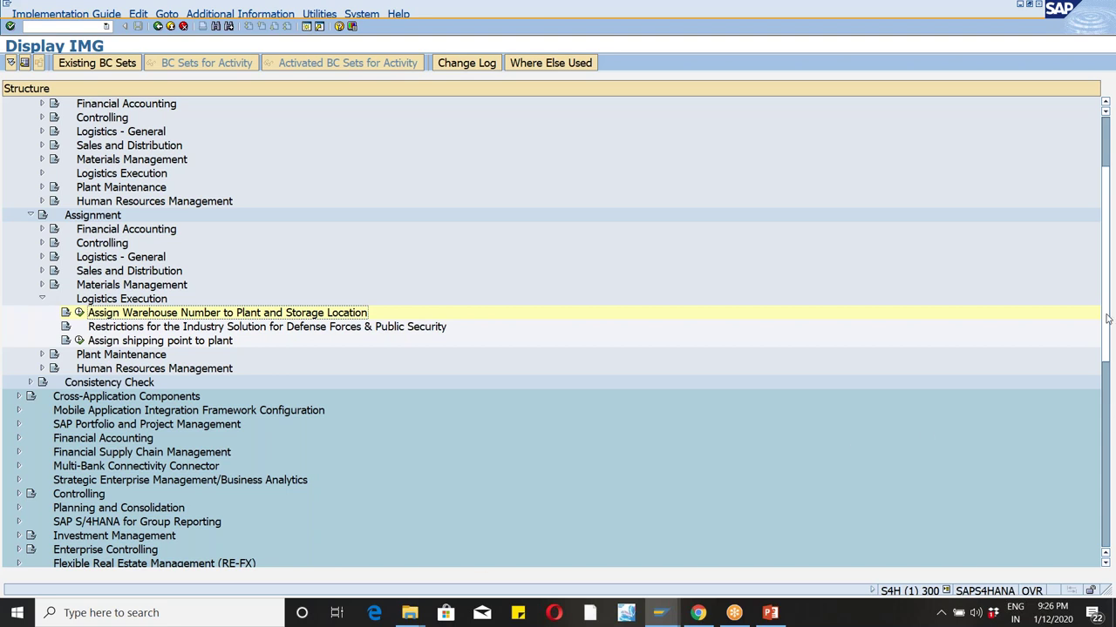
pyautogui.moveTo(1107, 320); pyautogui.dragTo(1103, 359)
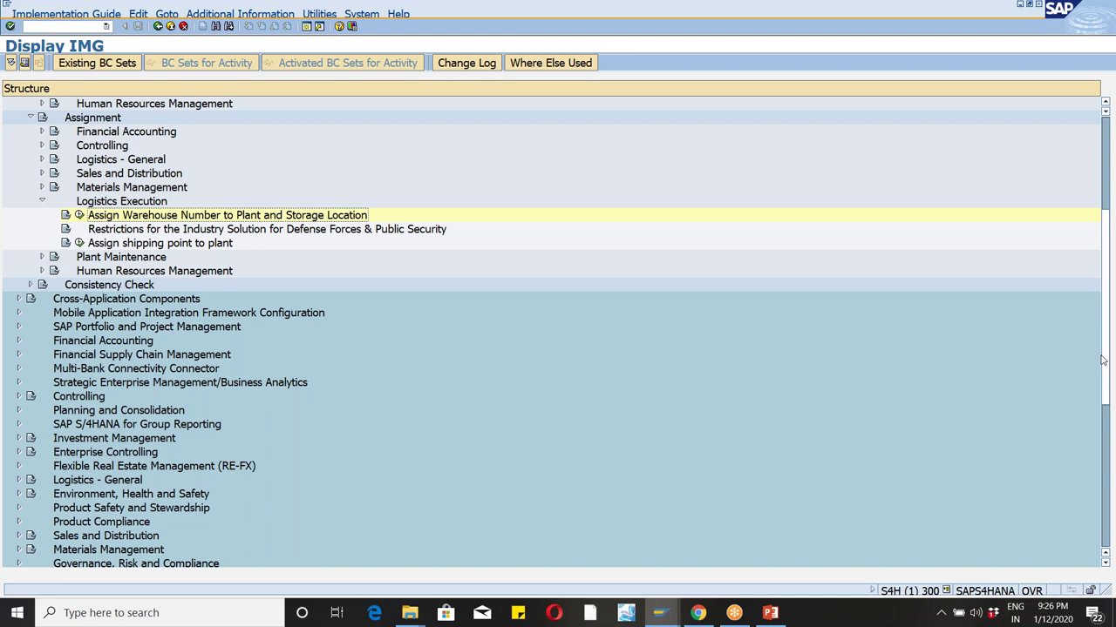
pyautogui.moveTo(1102, 363); pyautogui.dragTo(45, 152)
pyautogui.click(43, 146)
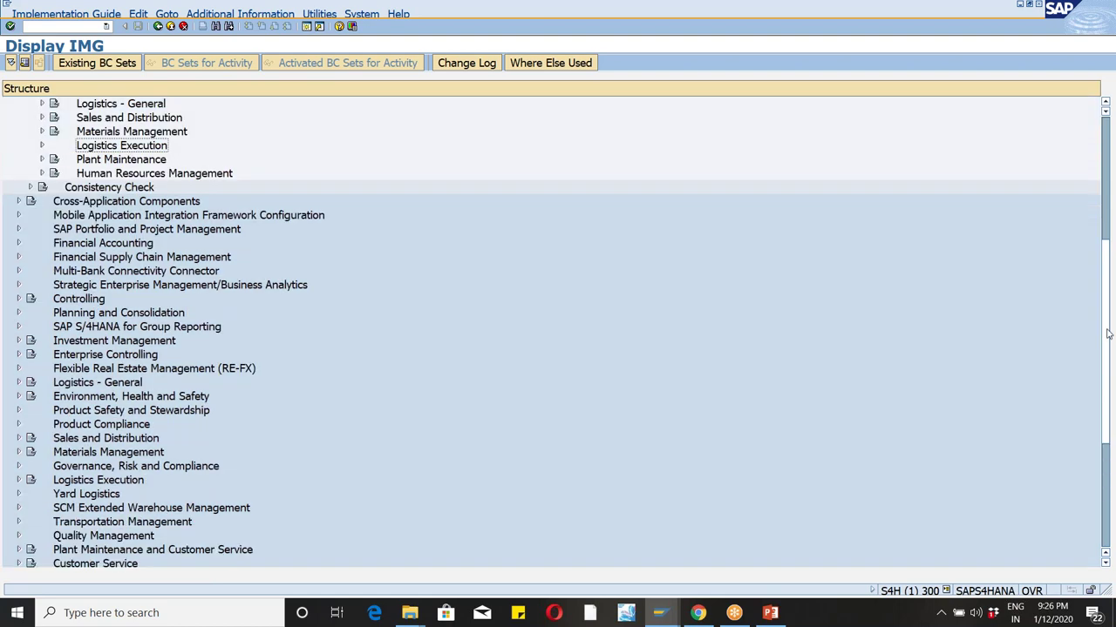
pyautogui.moveTo(1107, 334); pyautogui.dragTo(1091, 436)
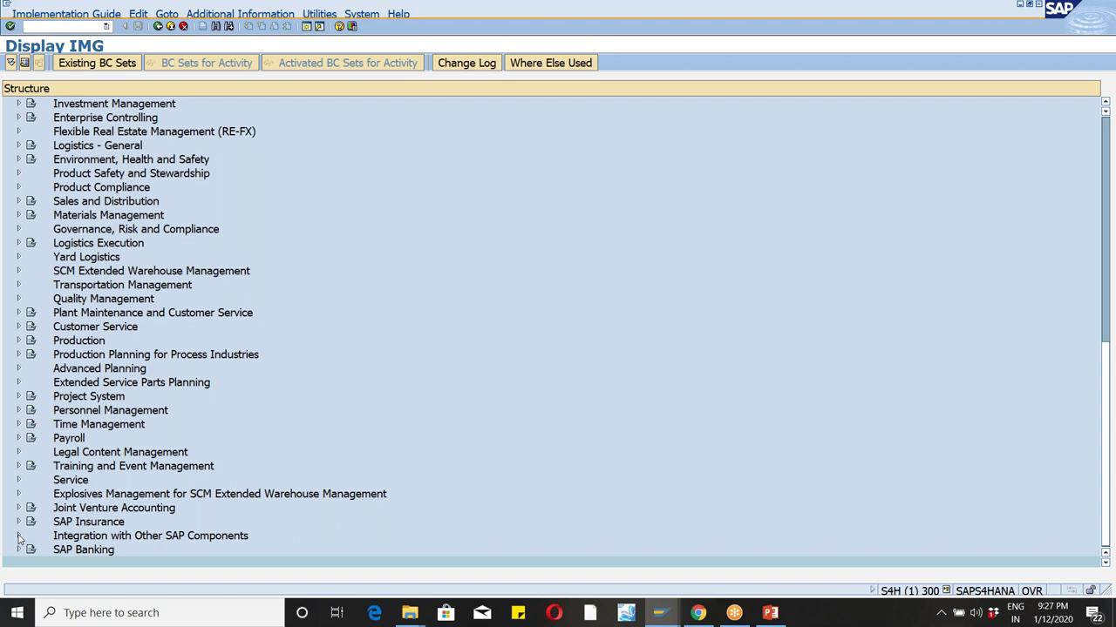
pyautogui.click(19, 537)
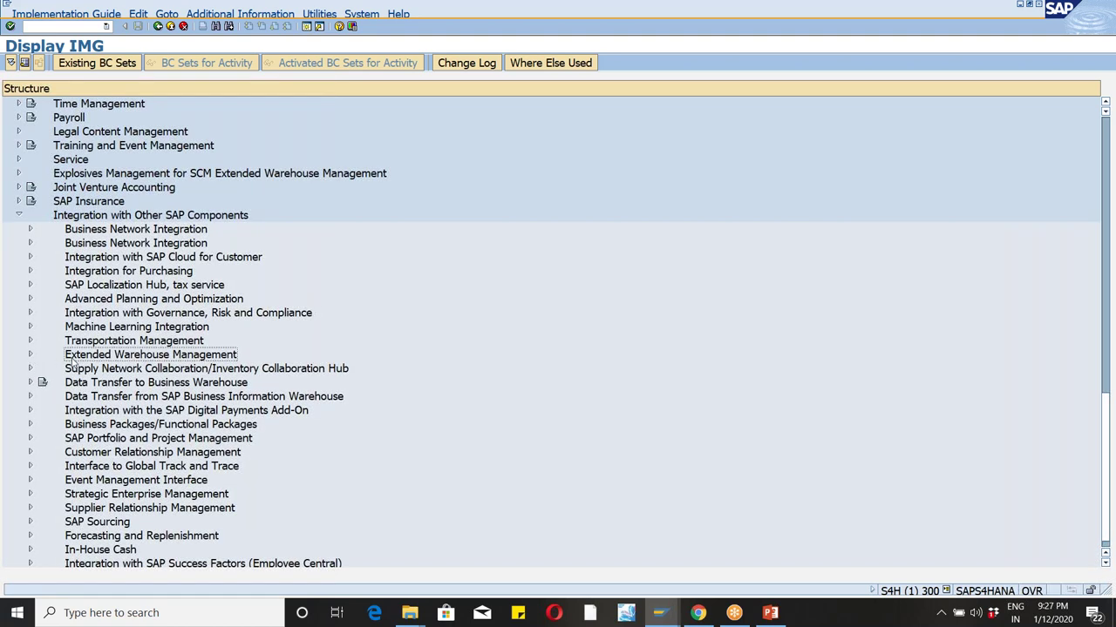
pyautogui.click(30, 356)
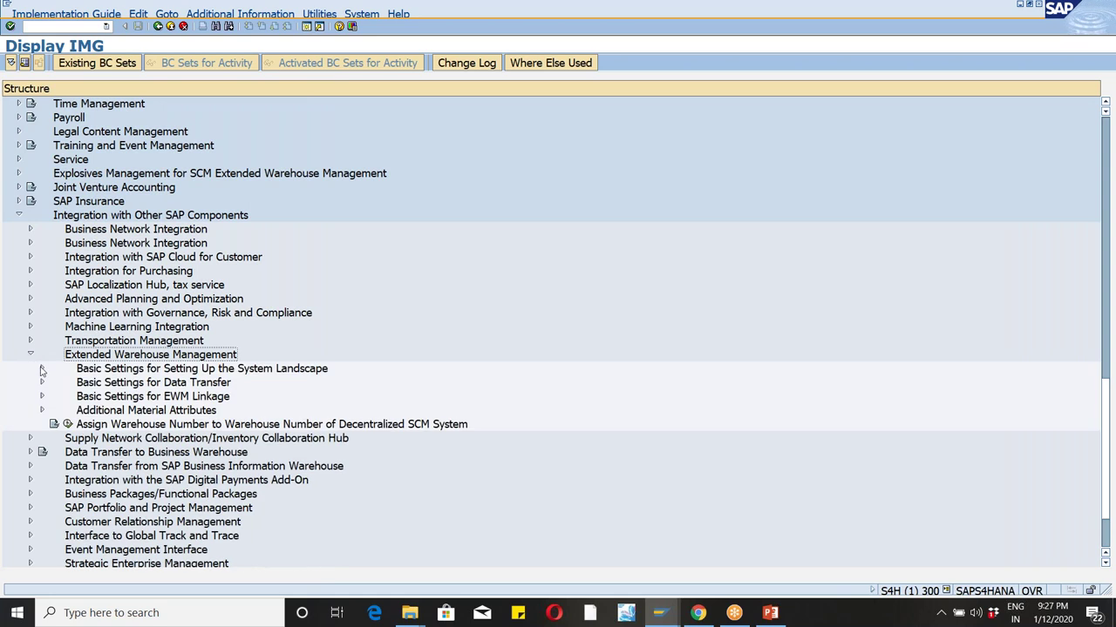
# Step: Examine the activities under Basic Settings for Setting Up the System Landscape and Basic Settings for Data Transfer, leaving both nodes collapsed
pyautogui.click(41, 370)
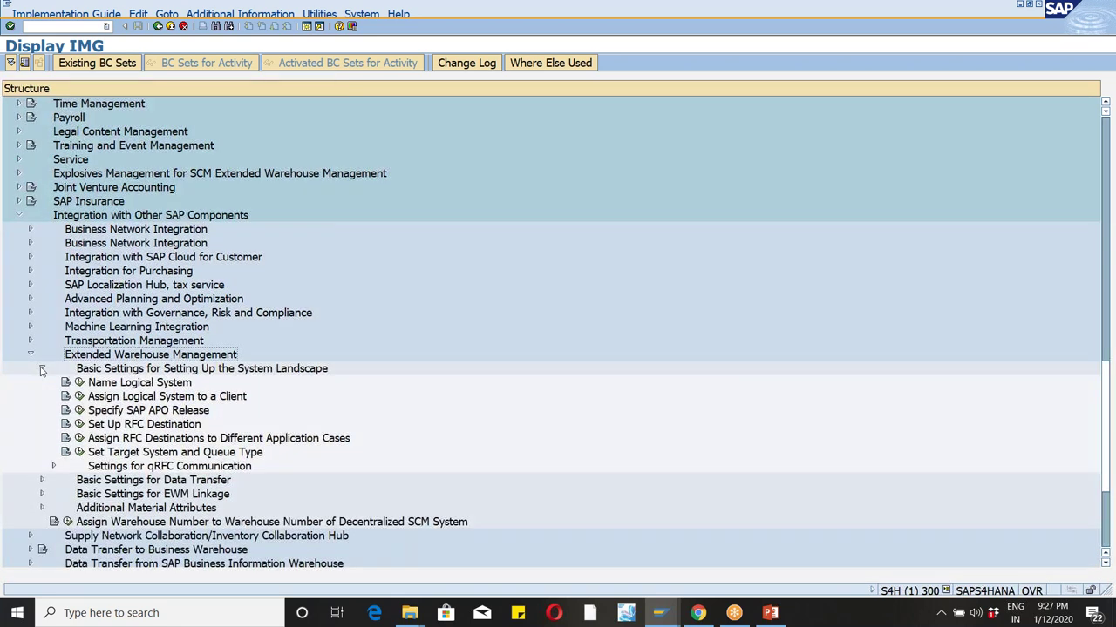
pyautogui.click(41, 369)
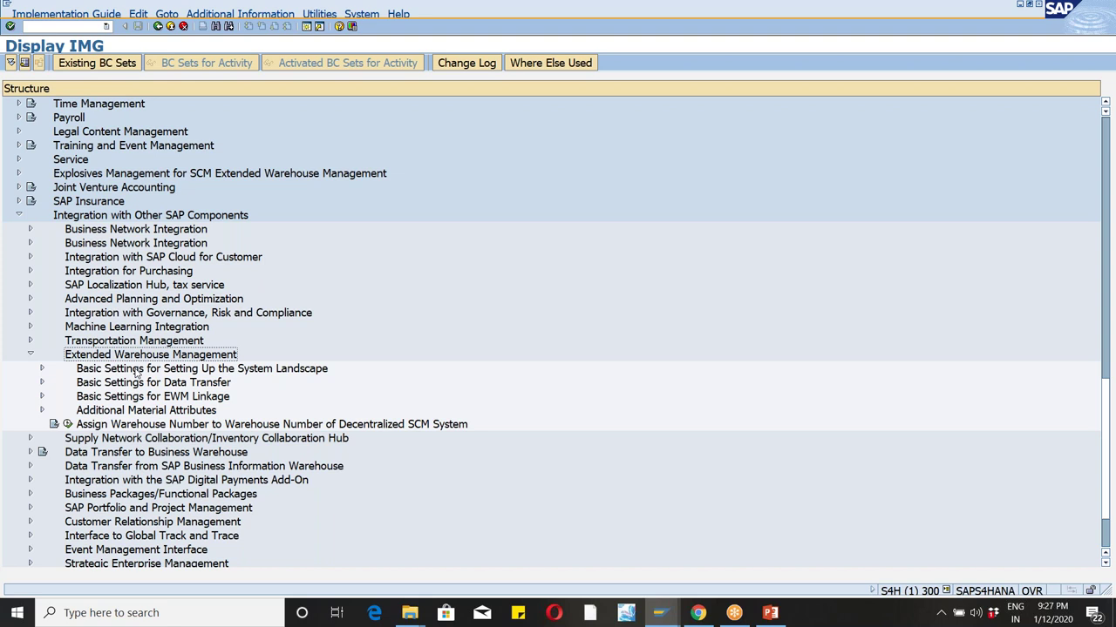
pyautogui.click(91, 370)
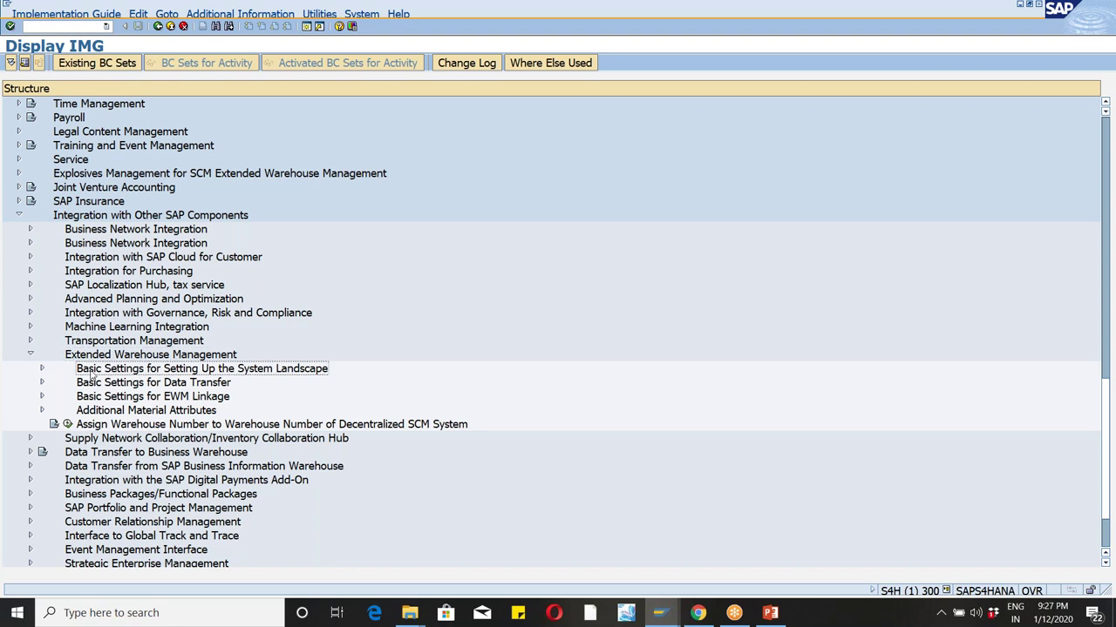
pyautogui.click(95, 387)
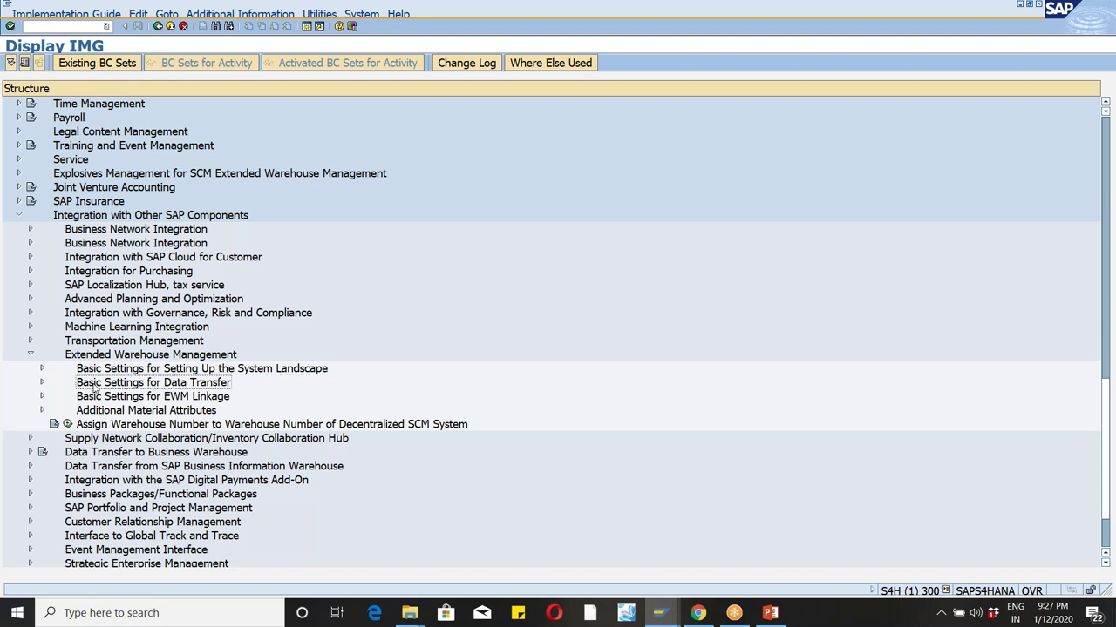
pyautogui.click(42, 383)
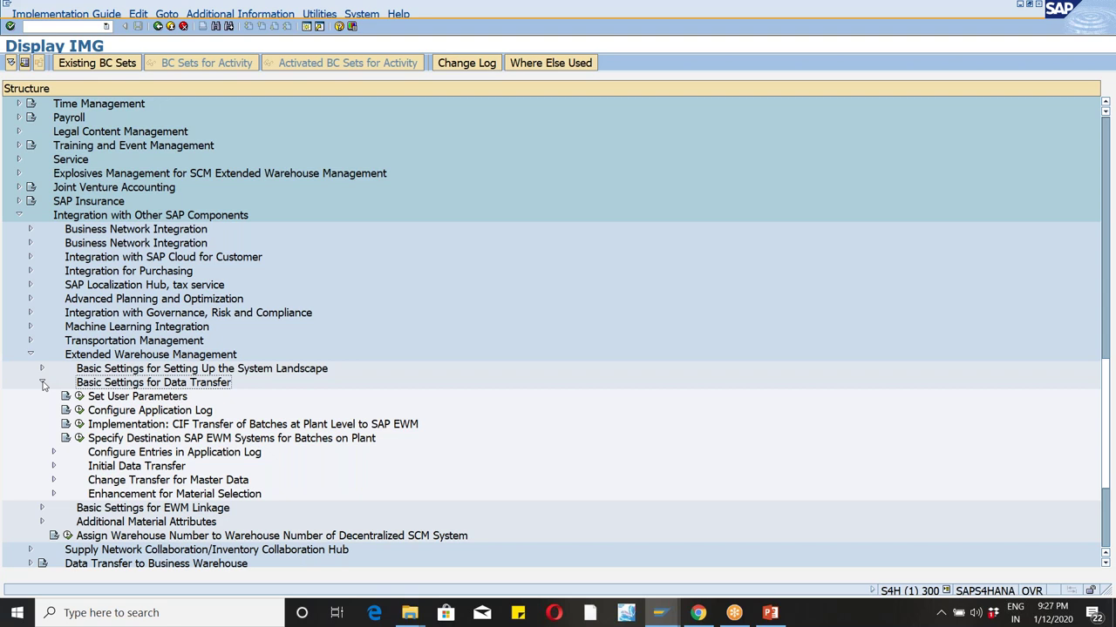
pyautogui.click(43, 384)
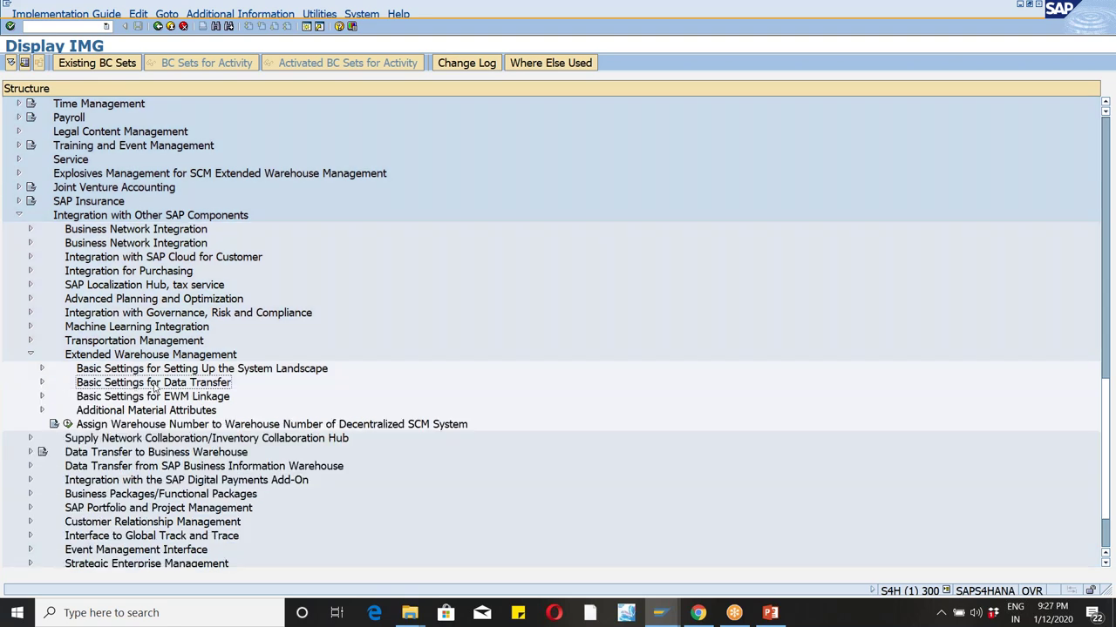
pyautogui.click(43, 371)
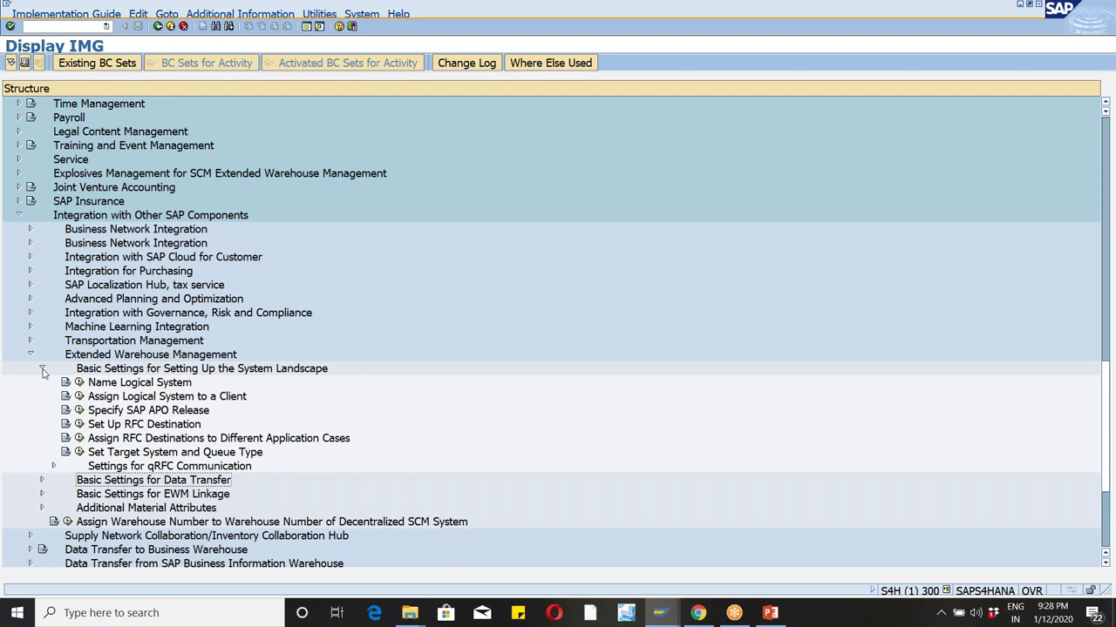
pyautogui.click(42, 369)
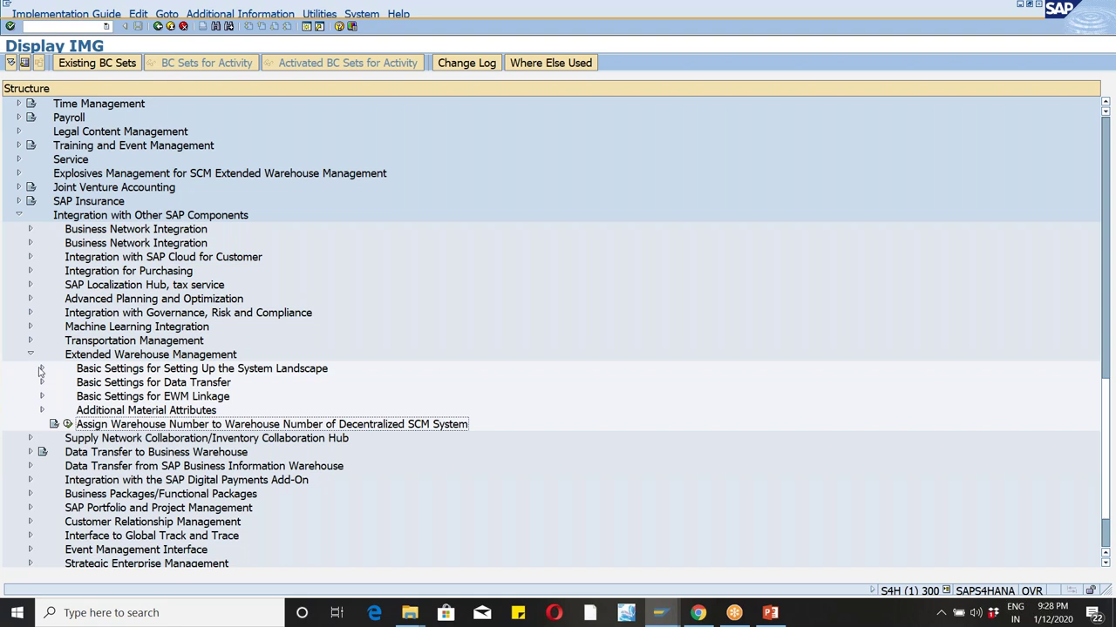
pyautogui.click(40, 369)
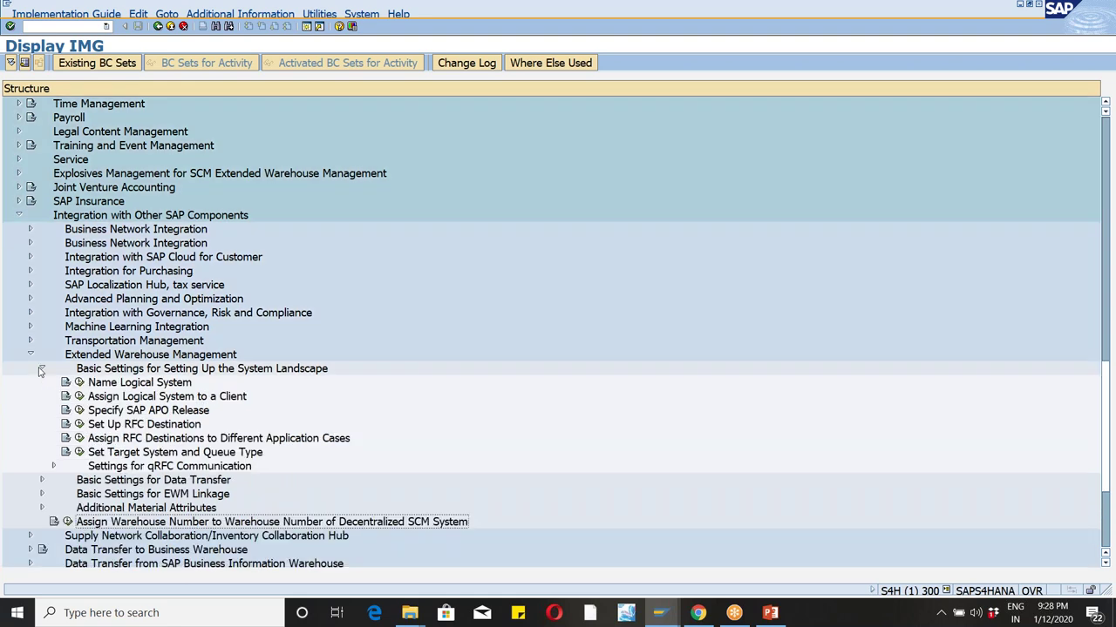
pyautogui.click(41, 369)
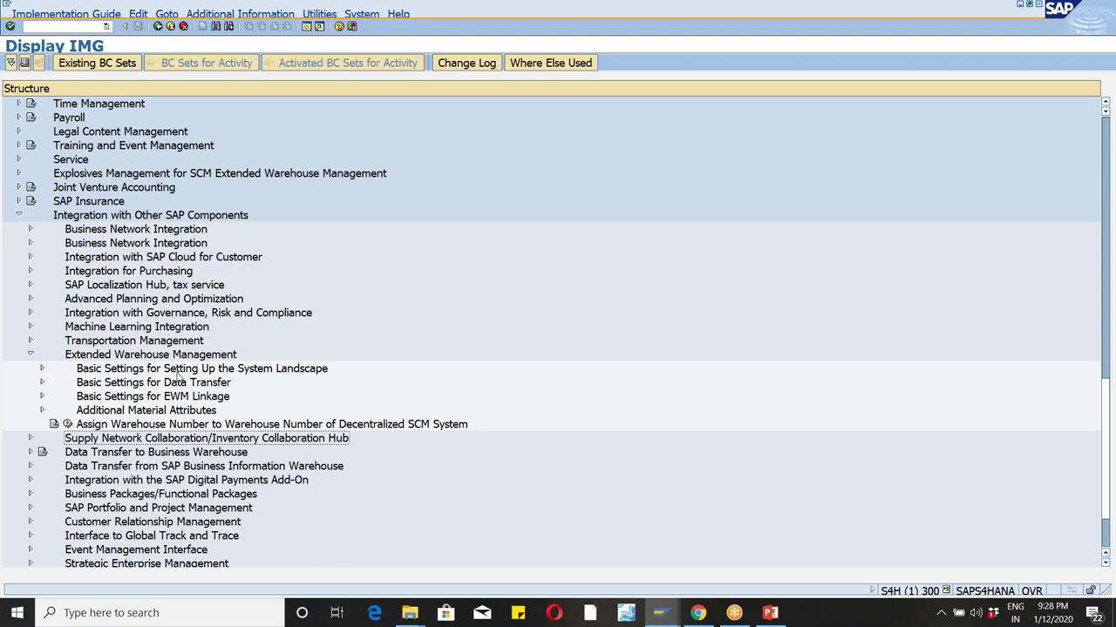
# Step: Expand Basic Settings for EWM Linkage and select the Define Queue for Transfer to SAP EWM activity
pyautogui.click(42, 398)
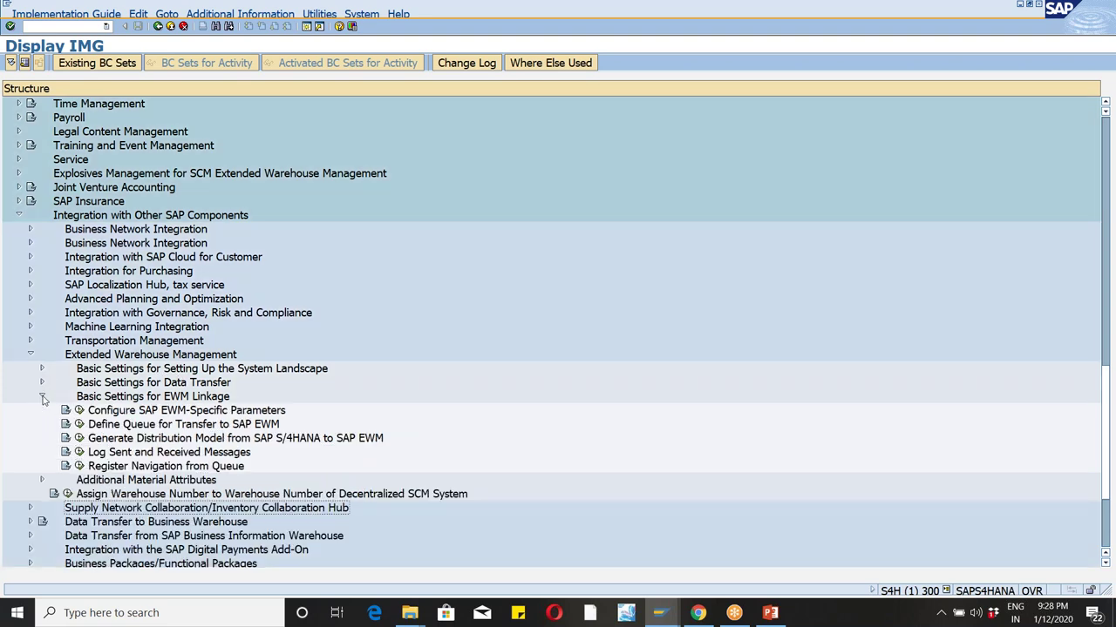
pyautogui.click(116, 415)
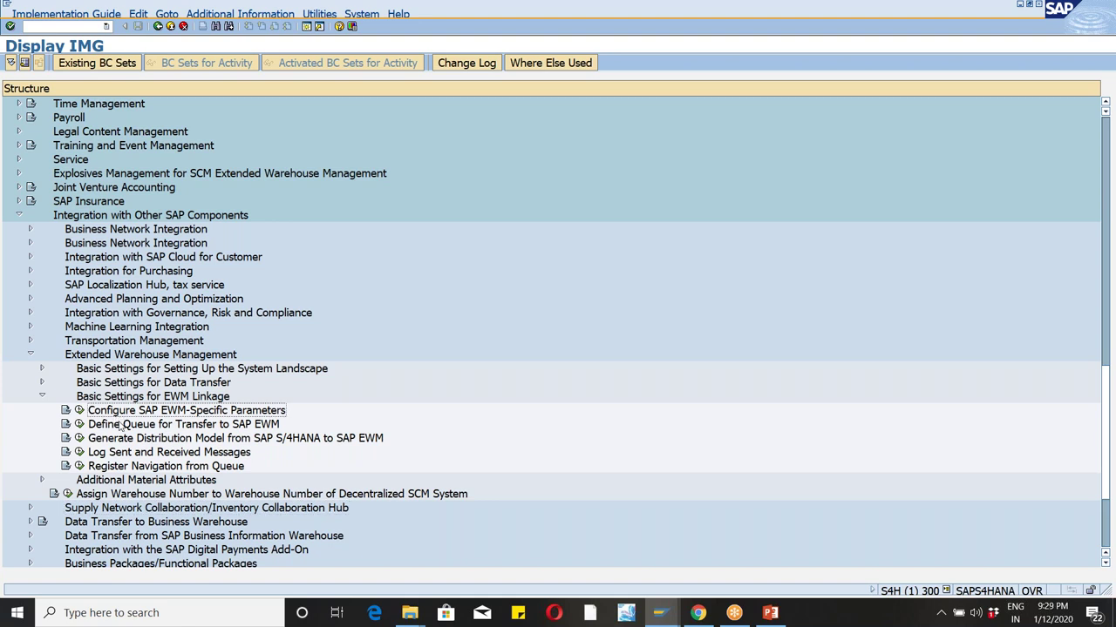
pyautogui.click(122, 426)
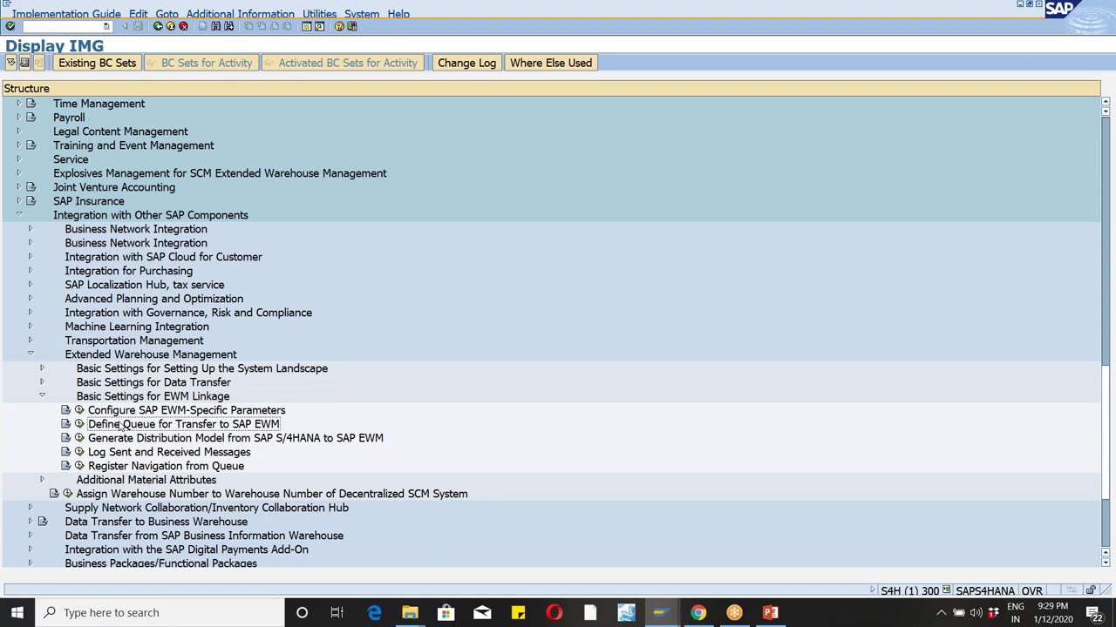
# Step: Open Configure SAP EWM-Specific Parameters and set the external WM of warehouse WM2 to E EWM (Extended Warehouse Management)
pyautogui.click(103, 445)
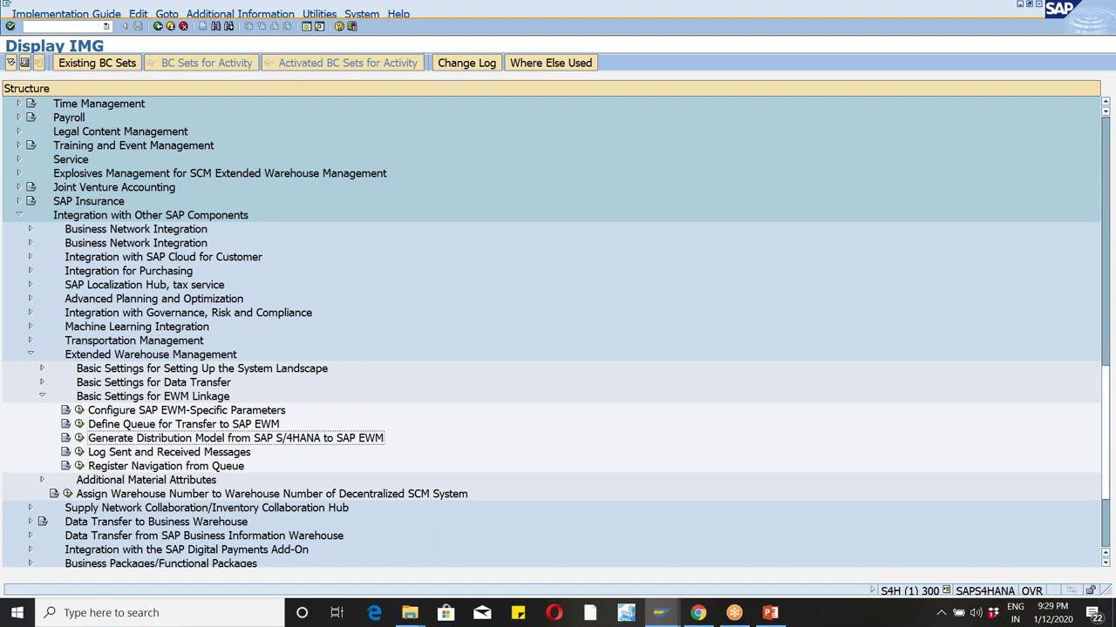
pyautogui.click(79, 411)
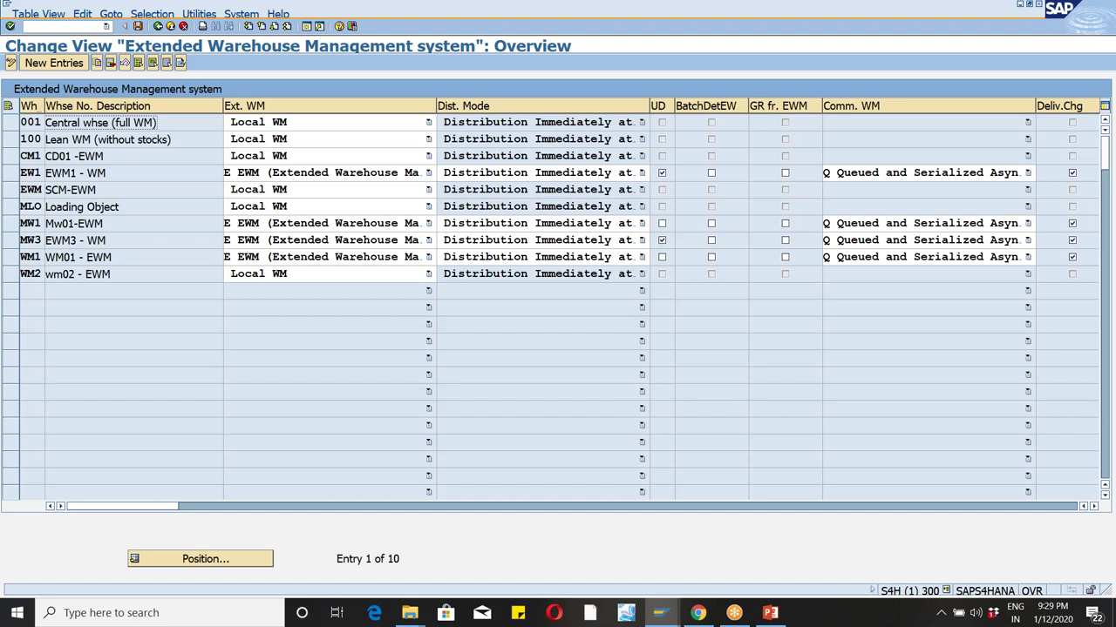
pyautogui.click(7, 276)
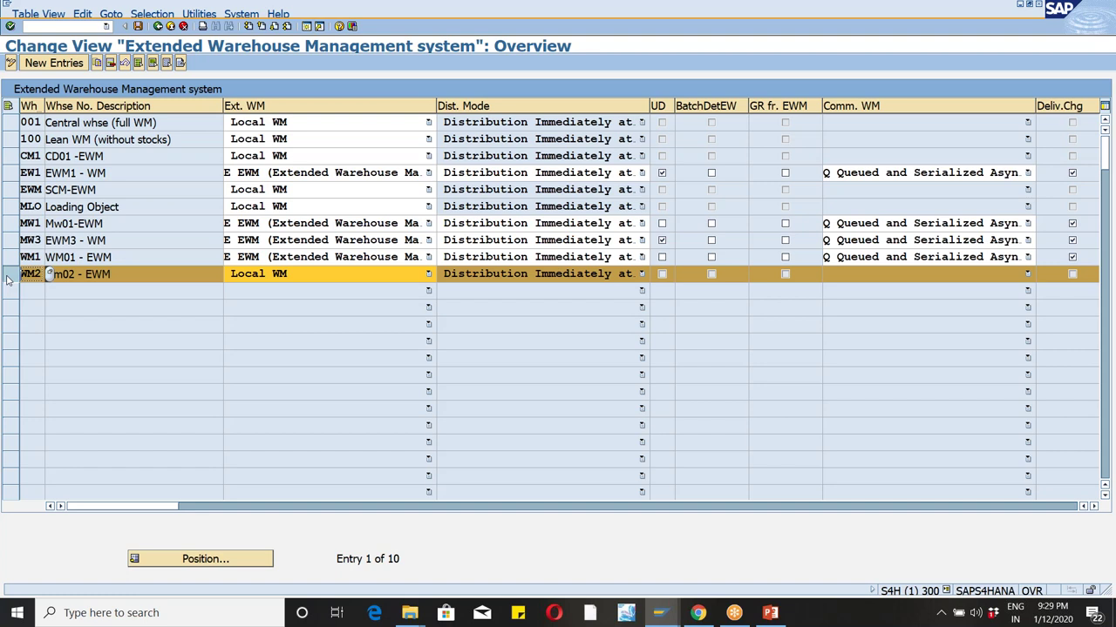
pyautogui.click(768, 614)
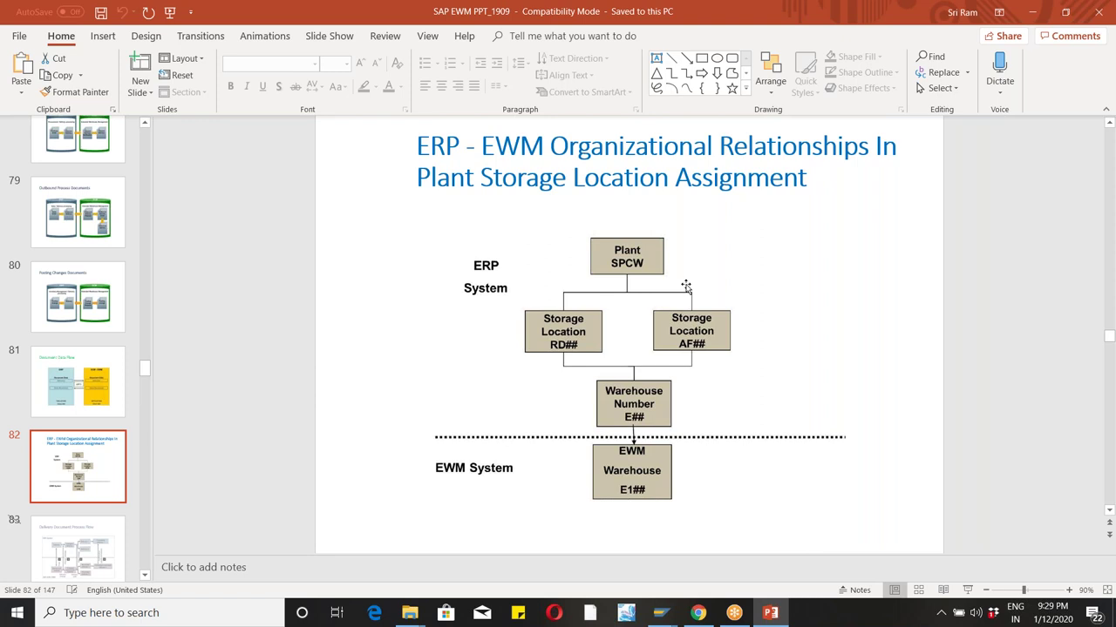
pyautogui.hotkey('alt', 'Tab')
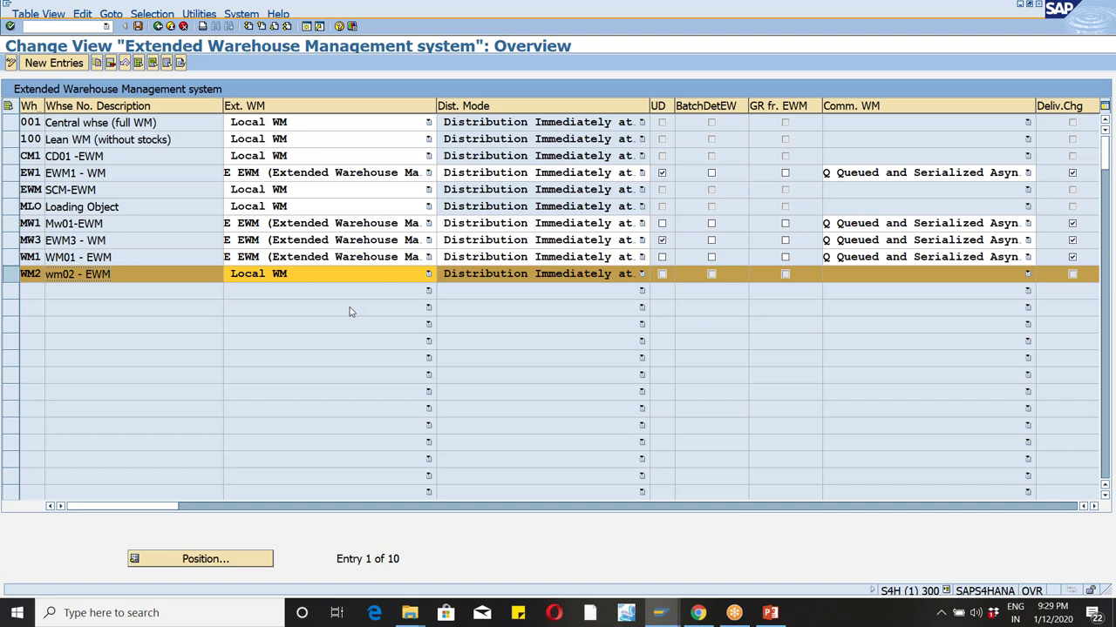
pyautogui.click(426, 275)
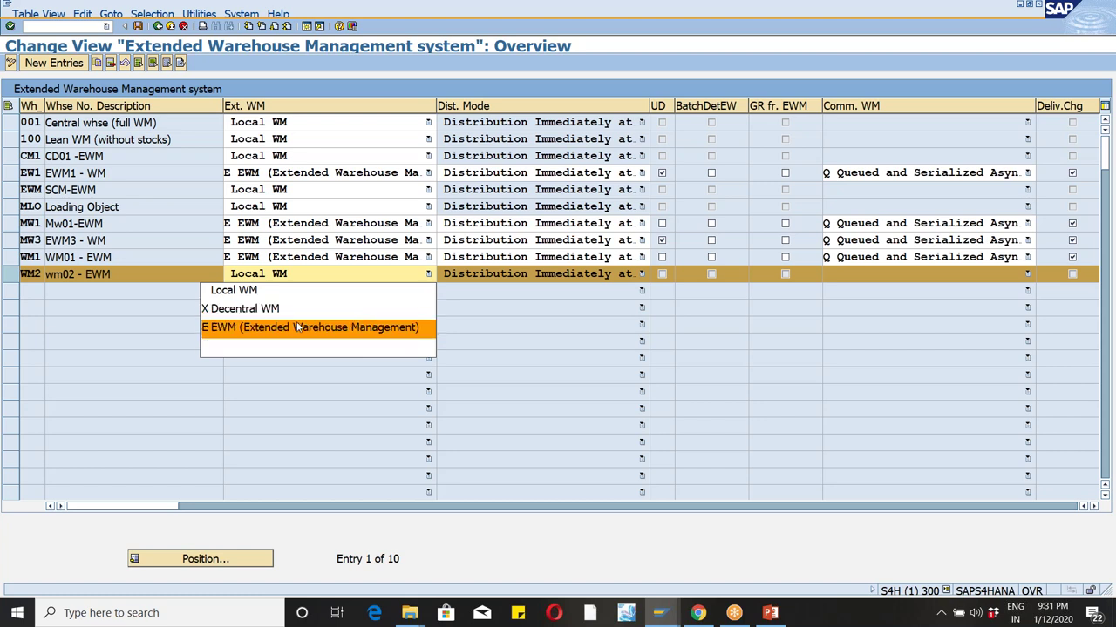
pyautogui.click(297, 328)
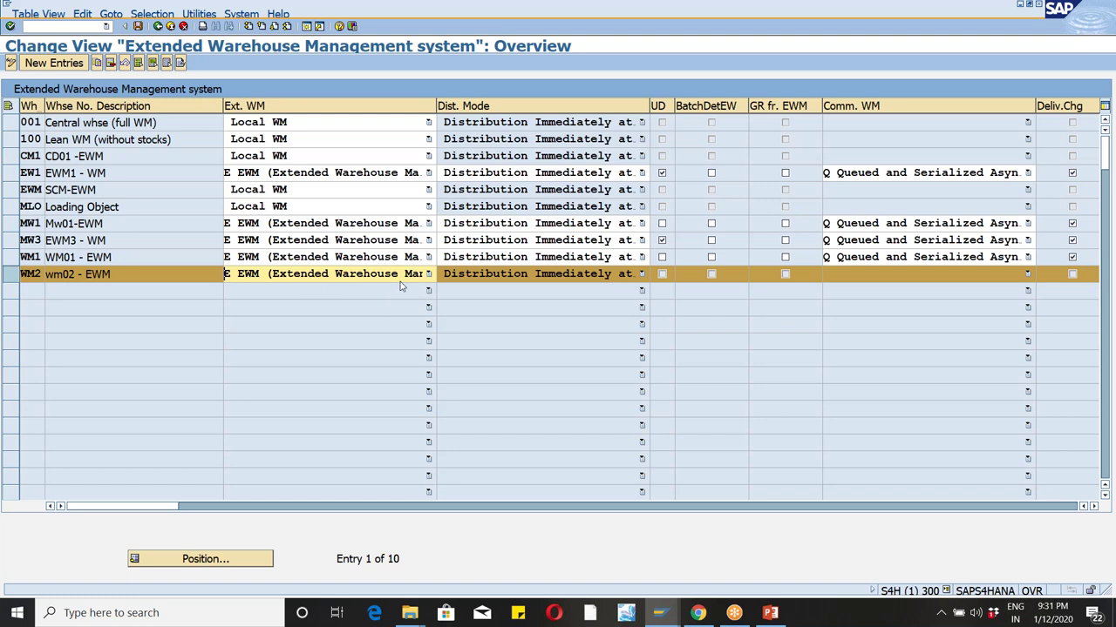
# Step: Review the distribution mode options for warehouse WM2 and set its WM communication to Q Queued and Serialized Asynchronous RFC
pyautogui.click(640, 274)
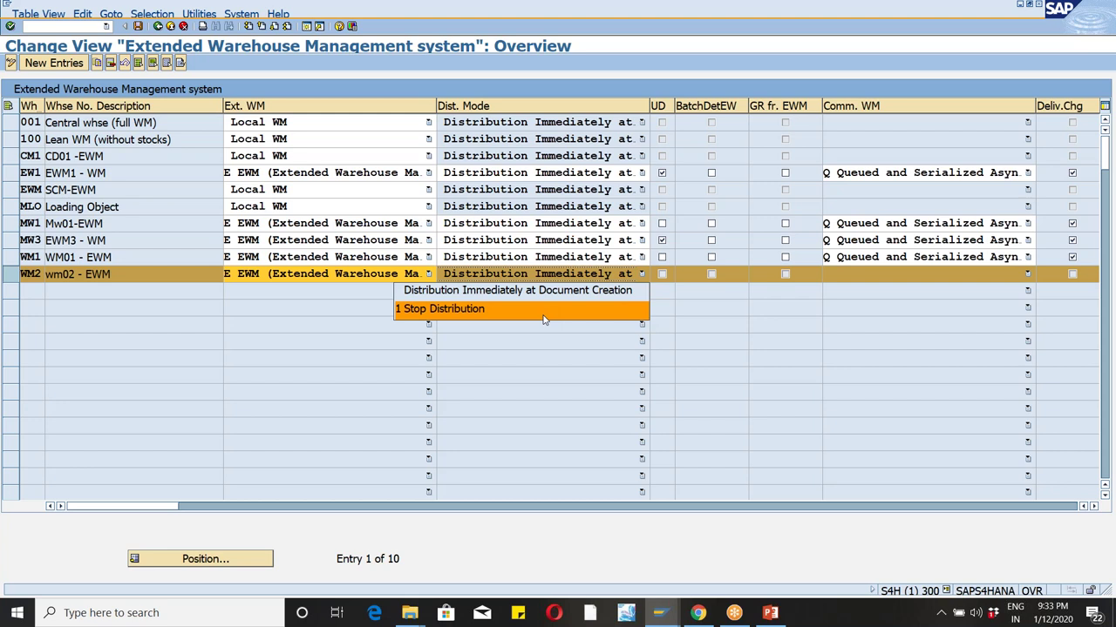
pyautogui.click(543, 320)
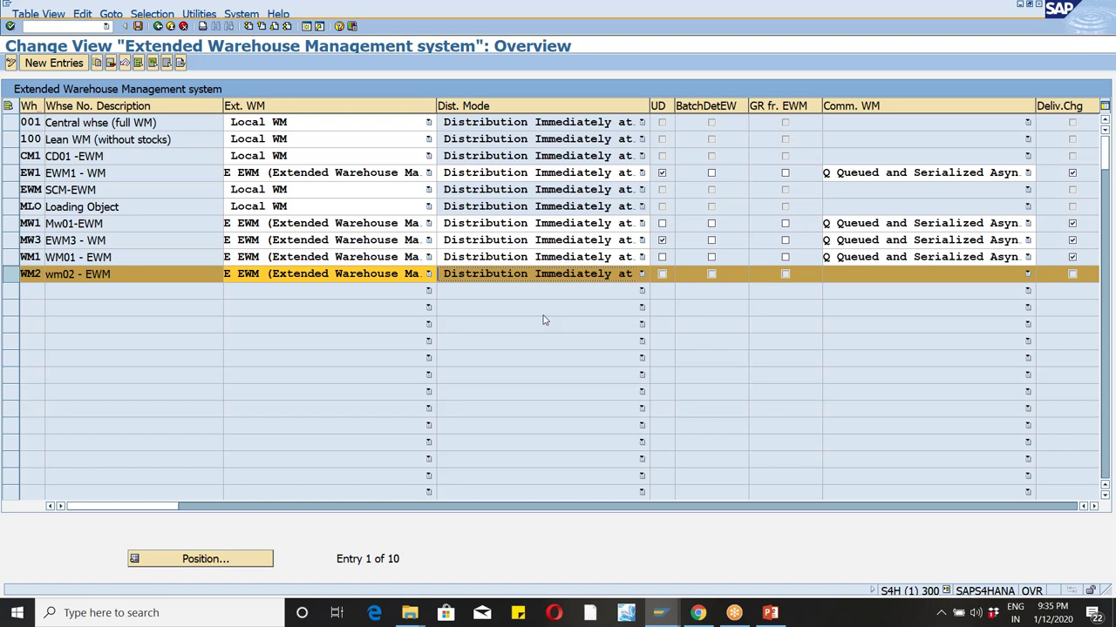
pyautogui.click(1026, 277)
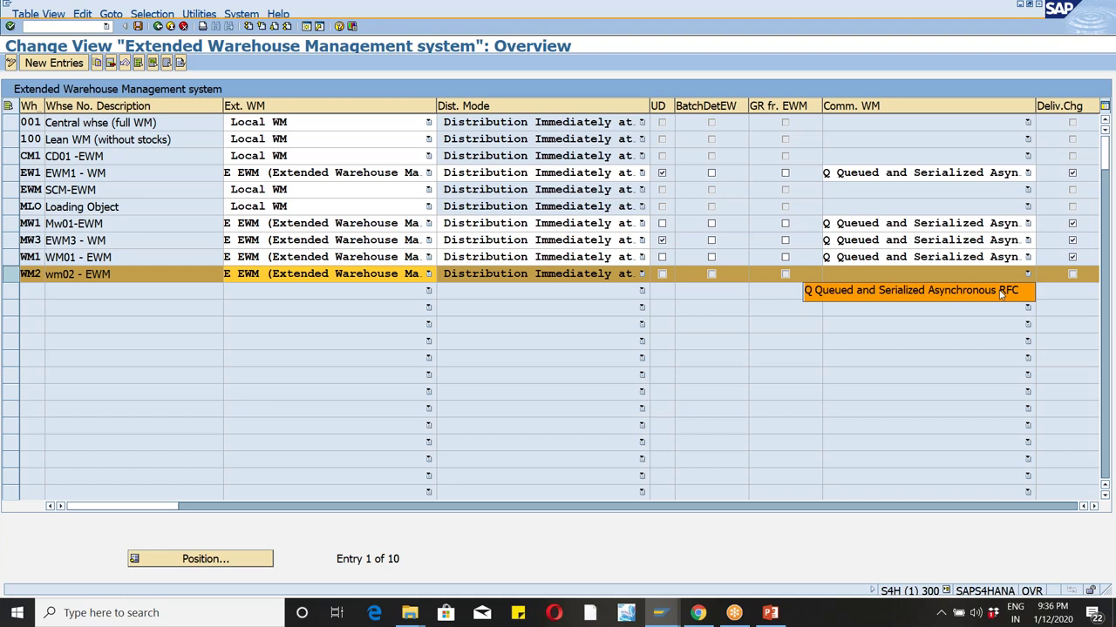
pyautogui.click(1001, 294)
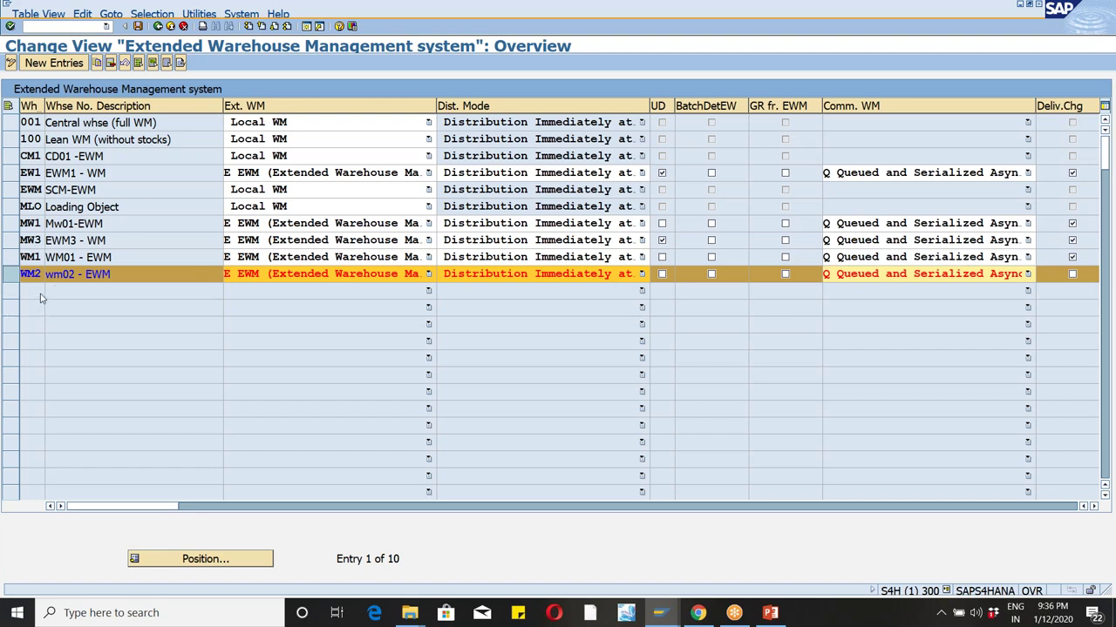
# Step: Activate Deliv.Chg for warehouse WM2 and save the entry in the customizing request
pyautogui.click(1094, 507)
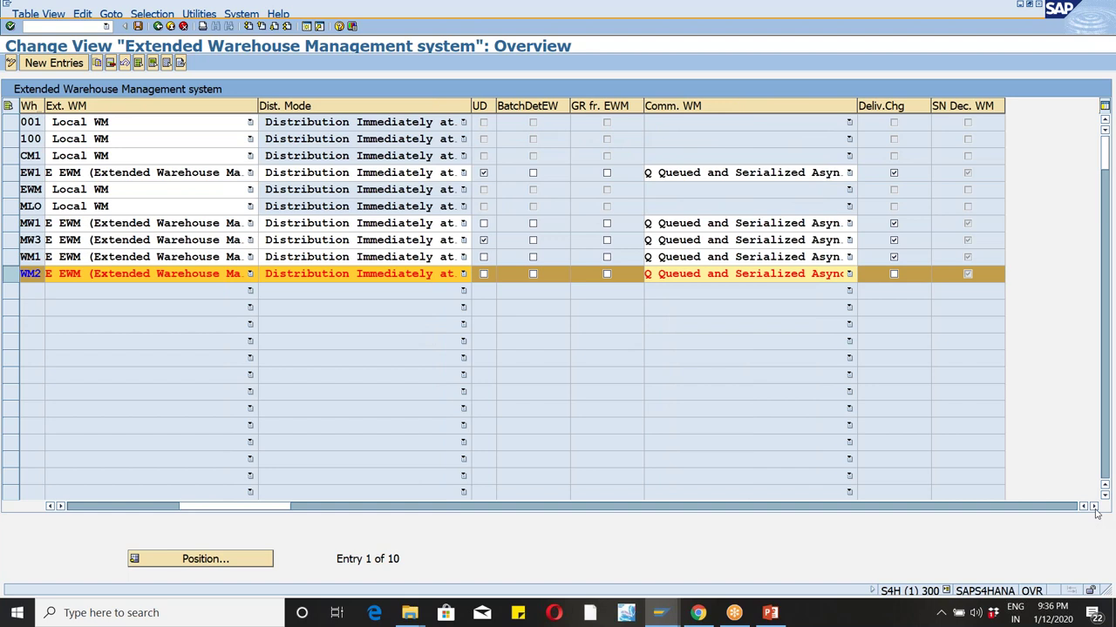
pyautogui.click(1094, 507)
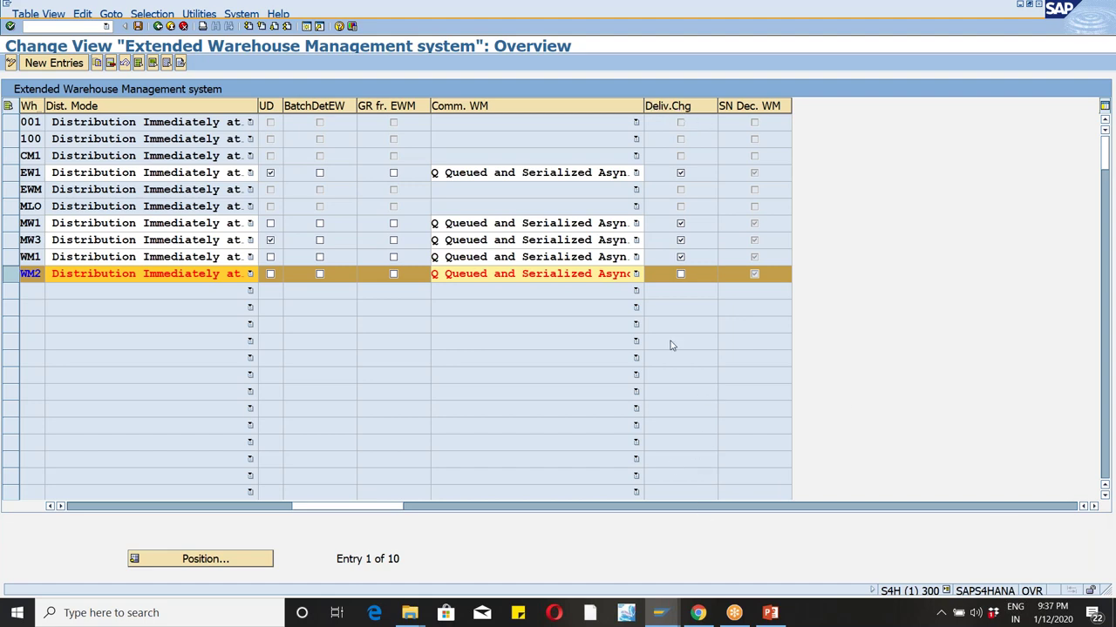
pyautogui.click(680, 274)
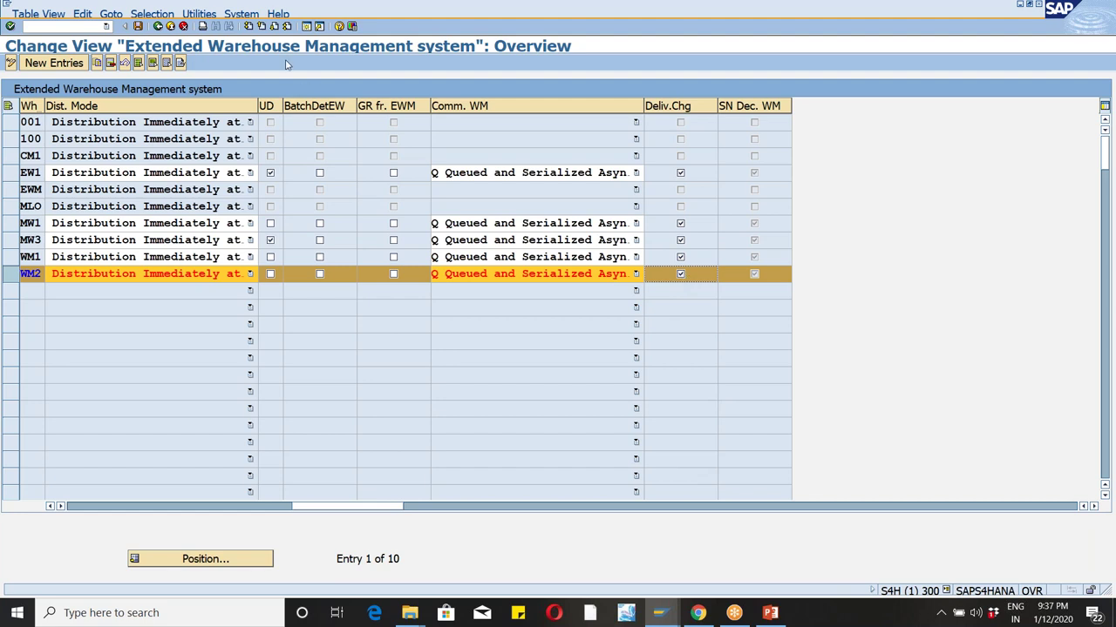
pyautogui.click(137, 27)
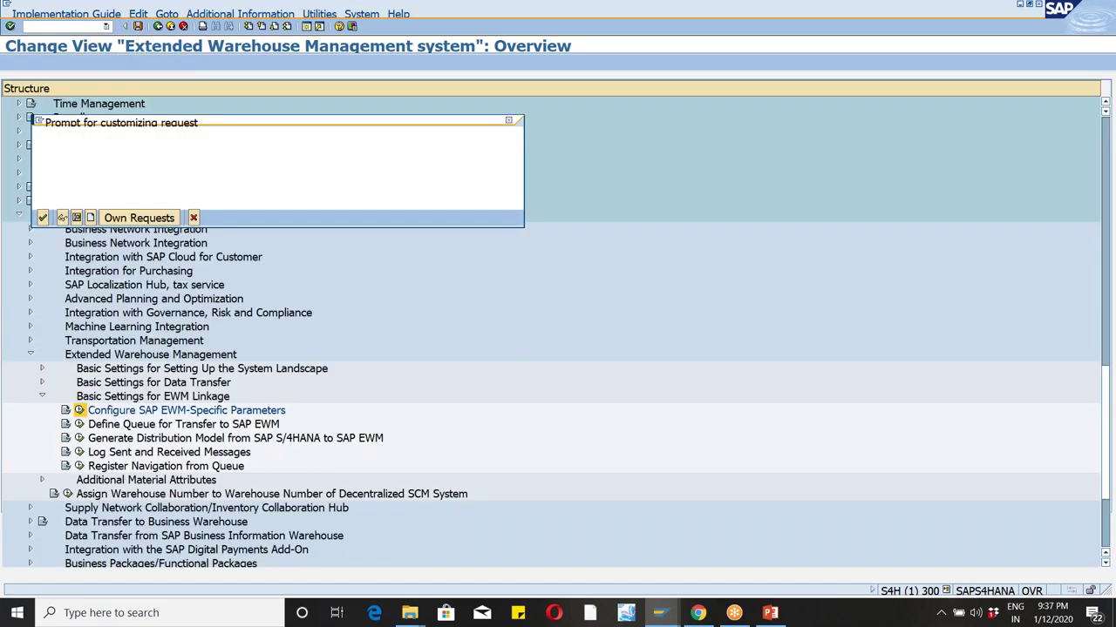
pyautogui.click(43, 217)
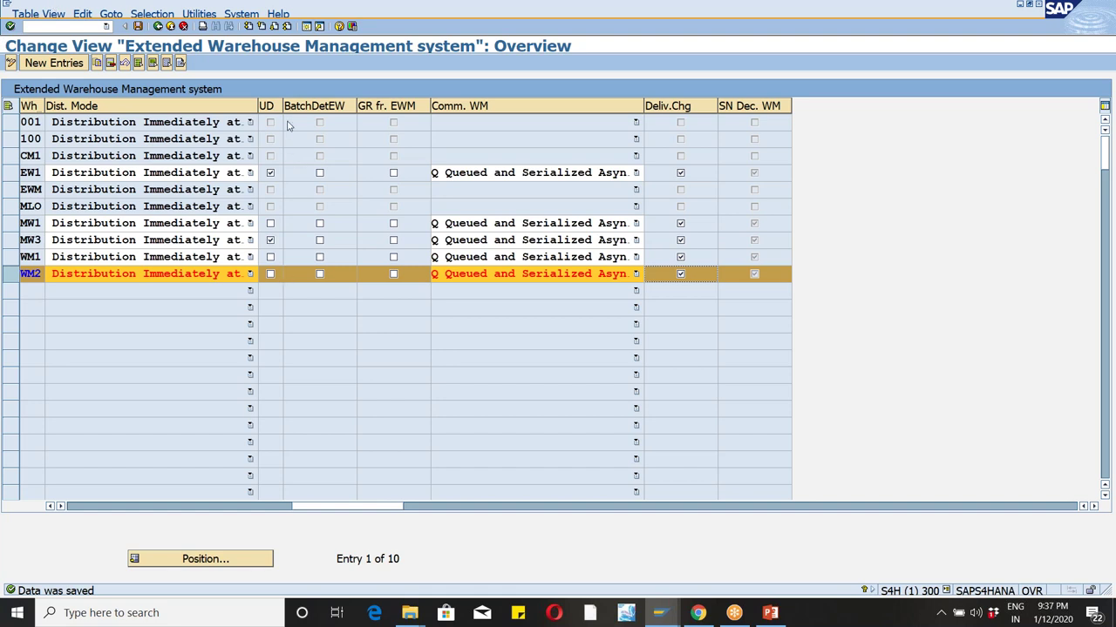
# Step: Widen the UD column, save the warehouse parameters again and return to the implementation guide
pyautogui.moveTo(281, 105); pyautogui.dragTo(335, 105)
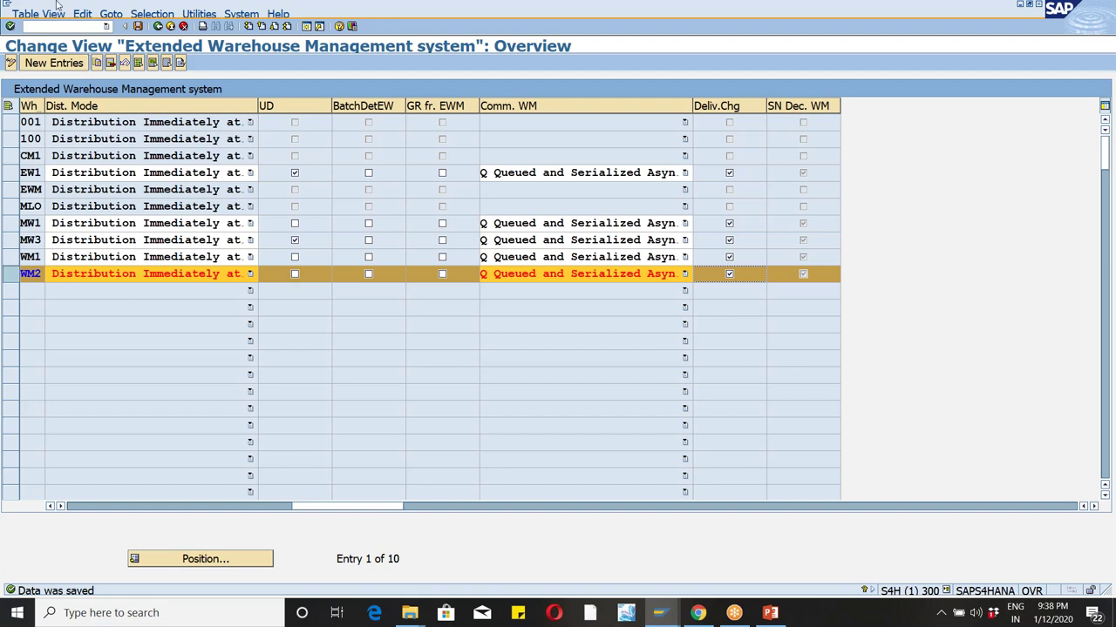
pyautogui.click(139, 26)
pyautogui.click(273, 508)
pyautogui.click(273, 508)
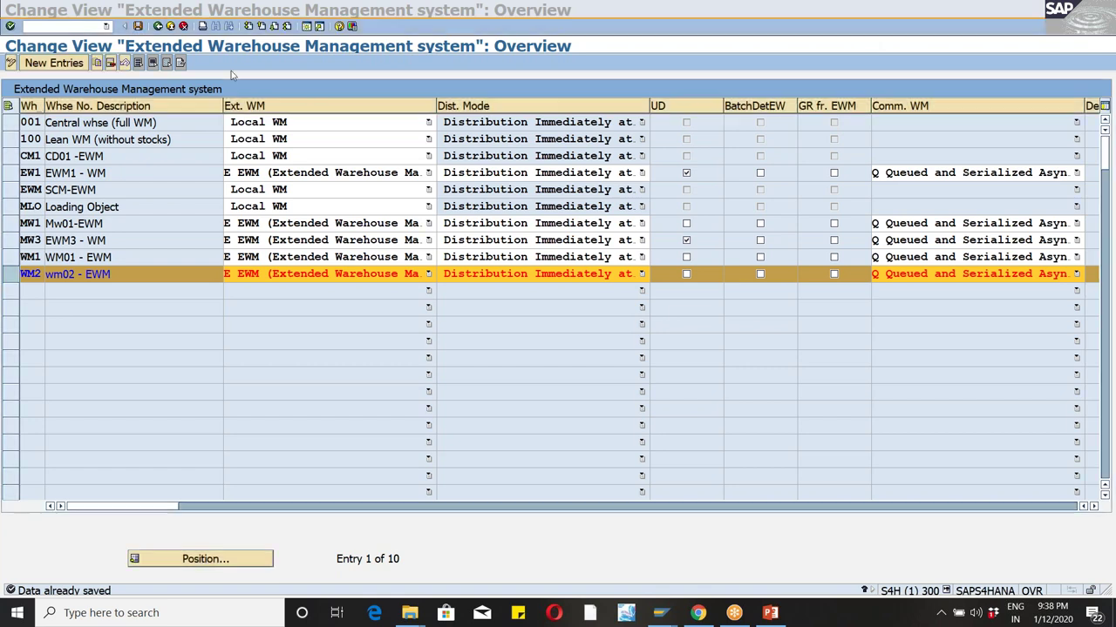
pyautogui.hscroll(5, 231, 71)
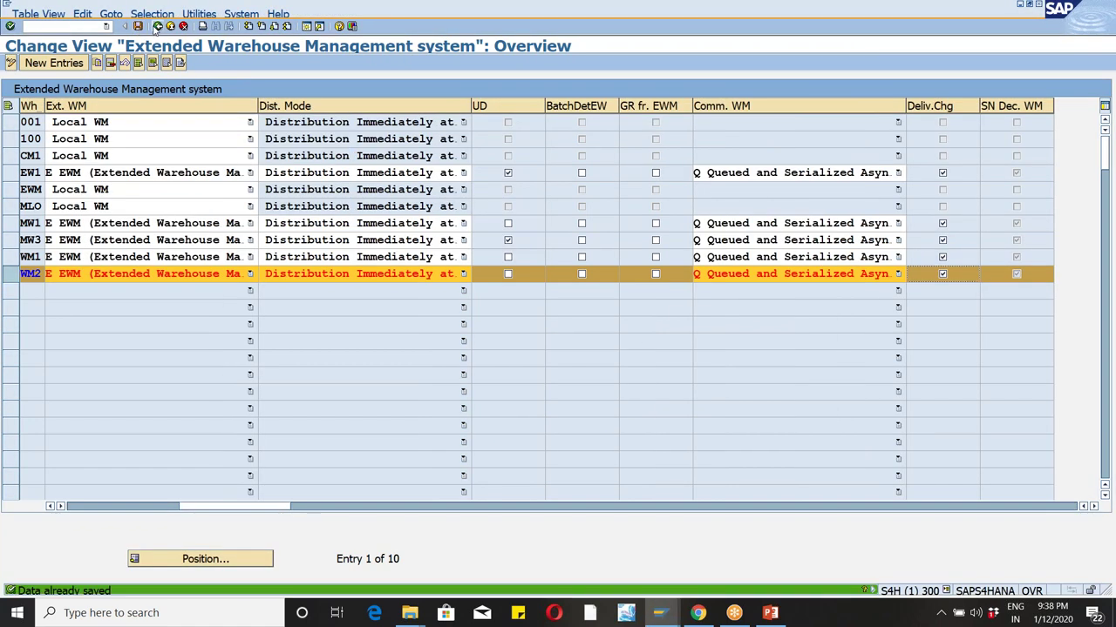
pyautogui.click(157, 26)
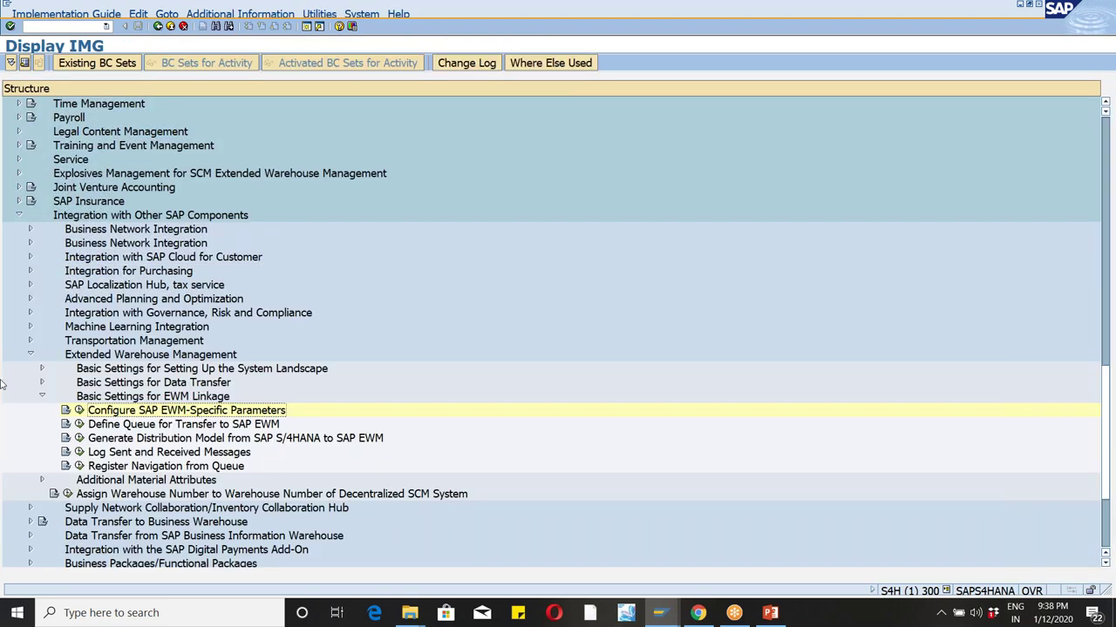
# Step: Examine the queue type configured for the EWM receiver in Define Queue for Transfer to SAP EWM
pyautogui.click(79, 424)
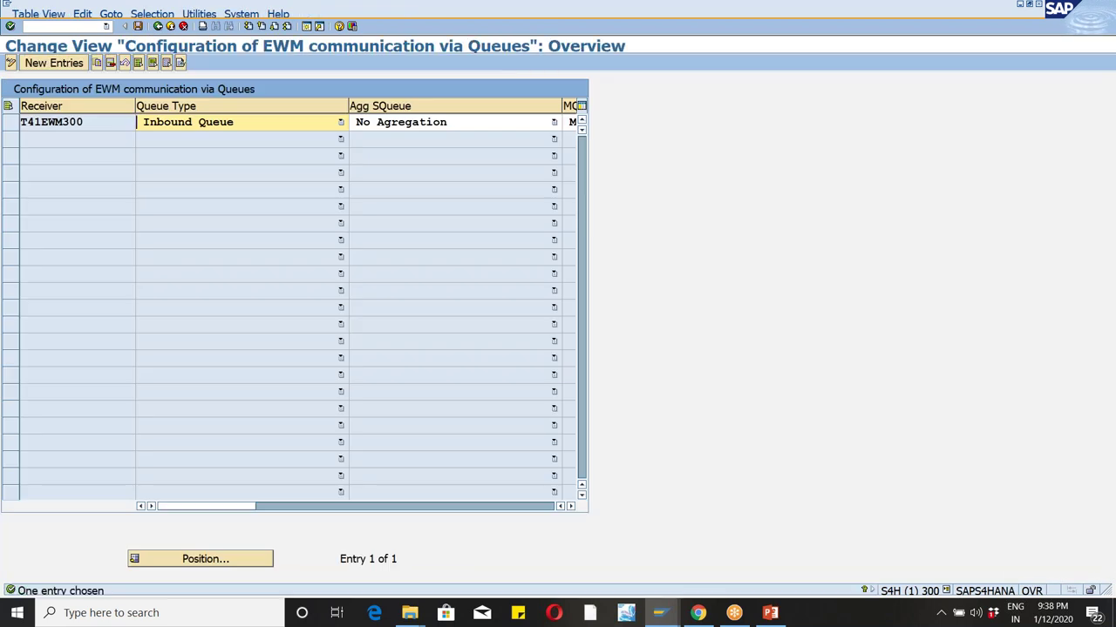
pyautogui.click(159, 27)
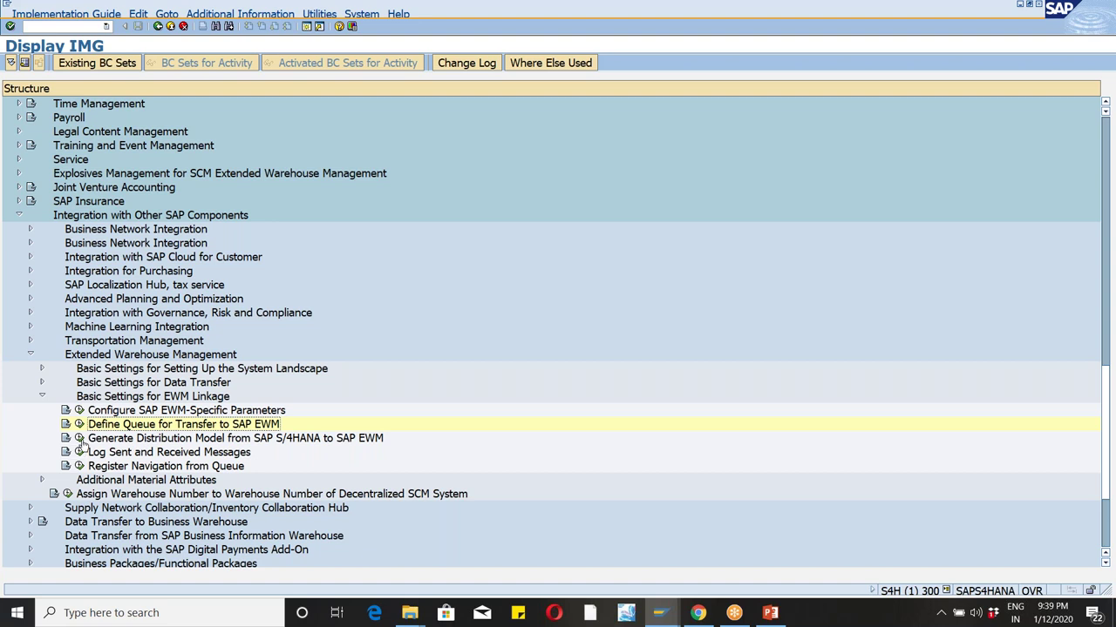
# Step: Open Generate Distribution Model from SAP S/4HANA to SAP EWM and examine the distribution model entries of the existing warehouse numbers
pyautogui.click(79, 438)
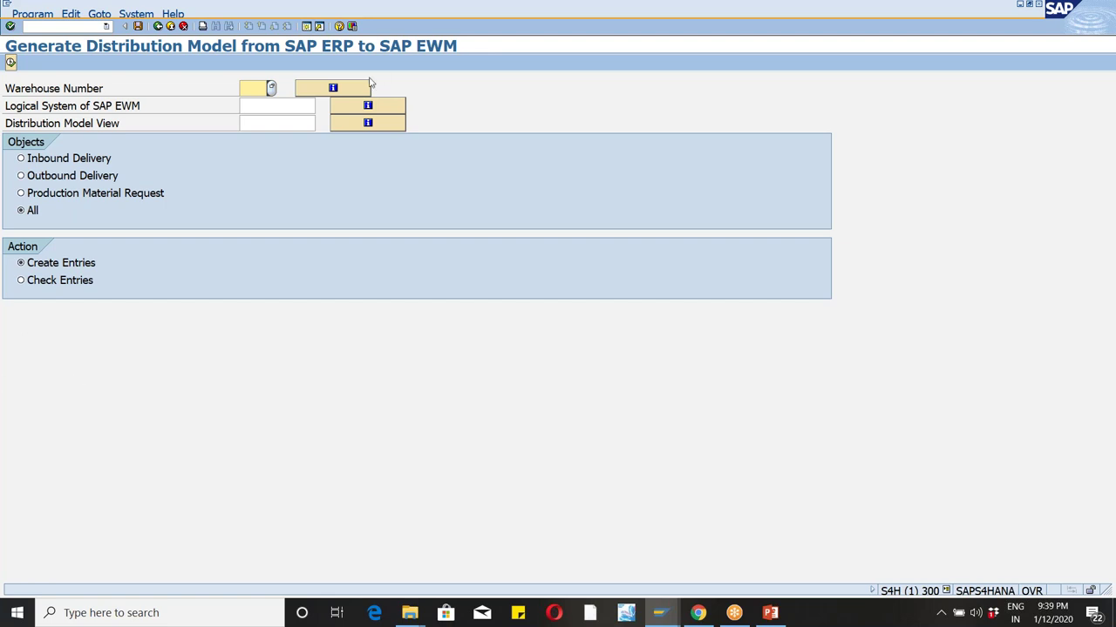
pyautogui.click(356, 89)
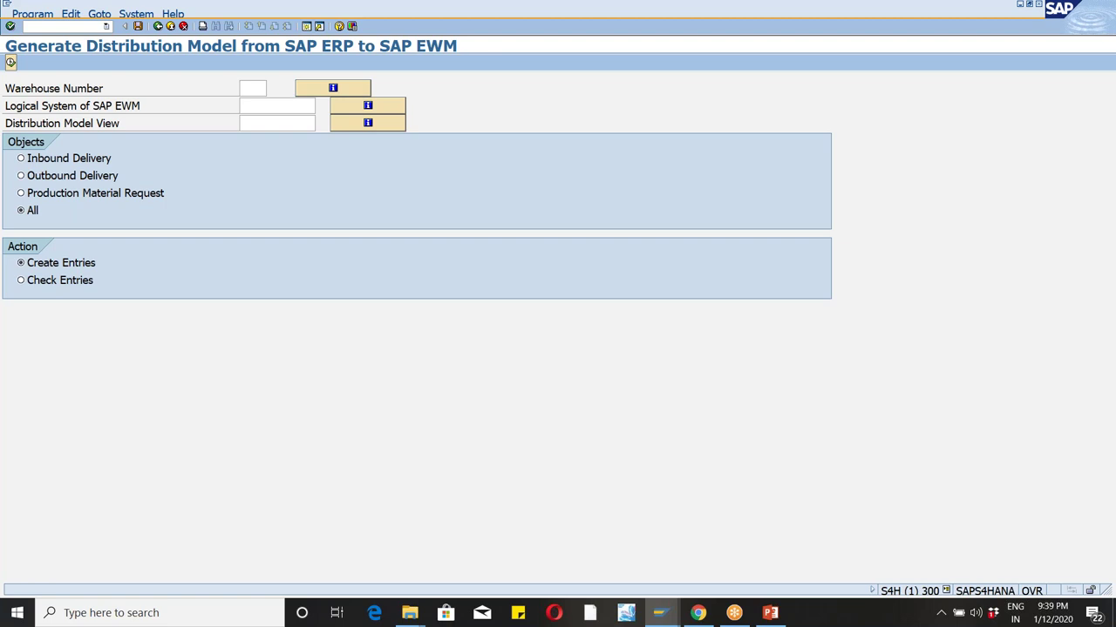
pyautogui.press('F8')
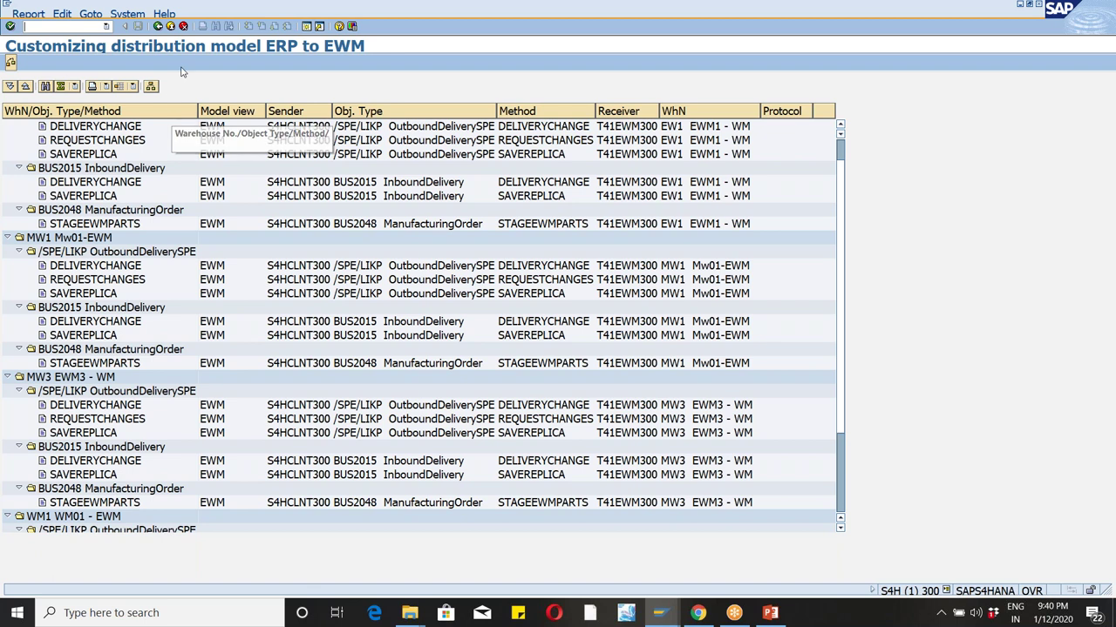
pyautogui.click(159, 26)
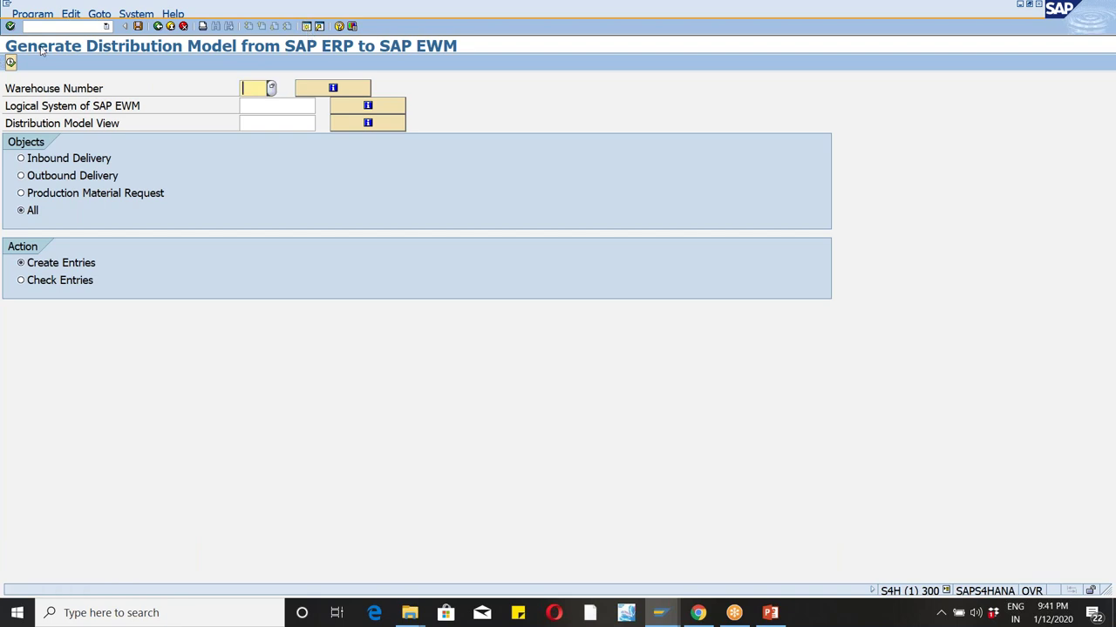
# Step: Run transaction BD64 in the second session to display the distribution model
pyautogui.press('F3')
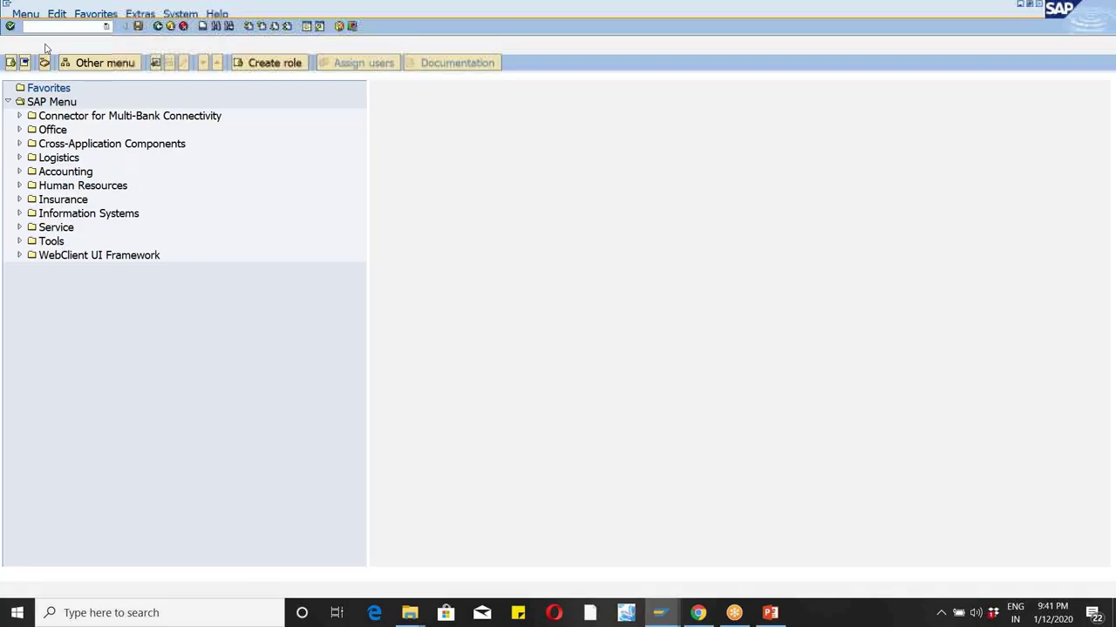
pyautogui.write('bd64')
pyautogui.press('BackSpace')
pyautogui.press('BackSpace')
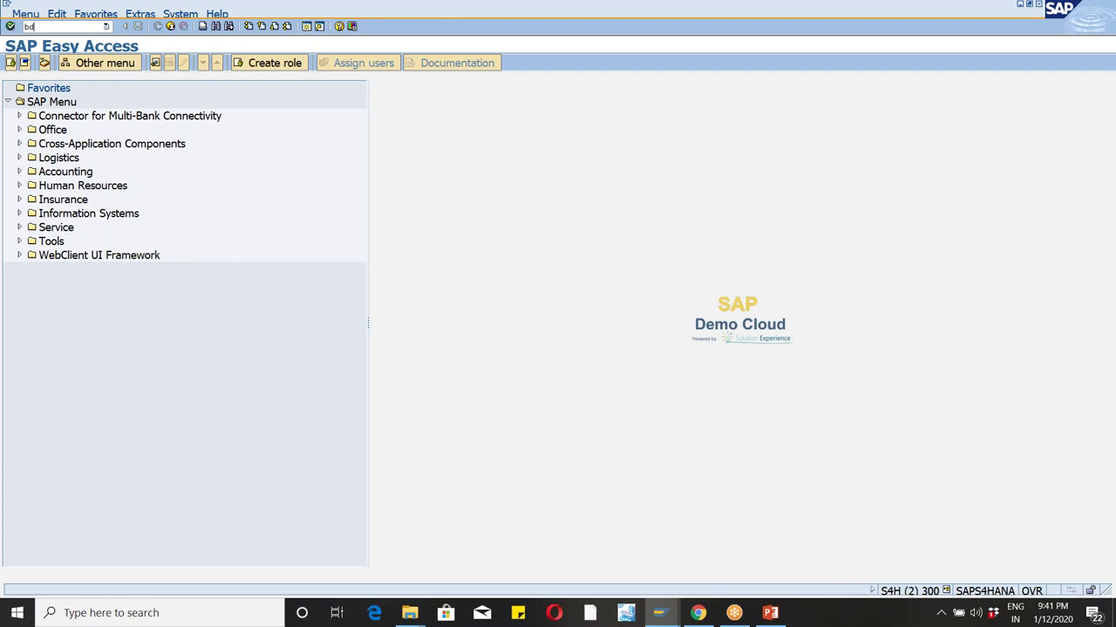
pyautogui.write('64')
pyautogui.press('Return')
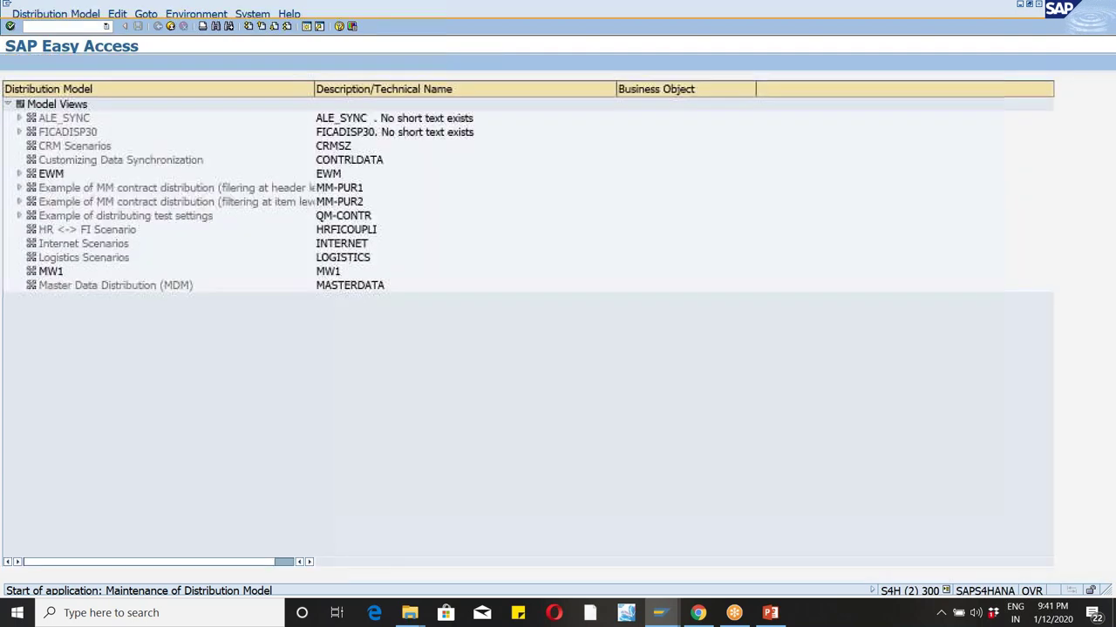
# Step: Examine the warehouse numbers in the OutboundDeliverySPE.DeliveryChange filter group of the EWM model view, then return to the distribution model generation
pyautogui.click(20, 174)
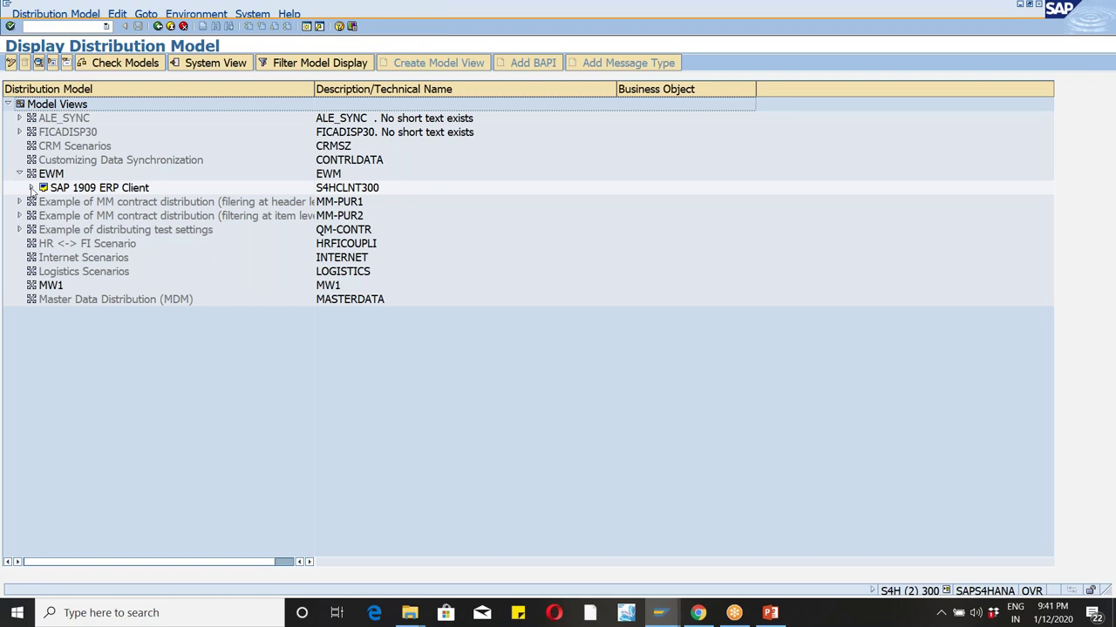
pyautogui.click(32, 188)
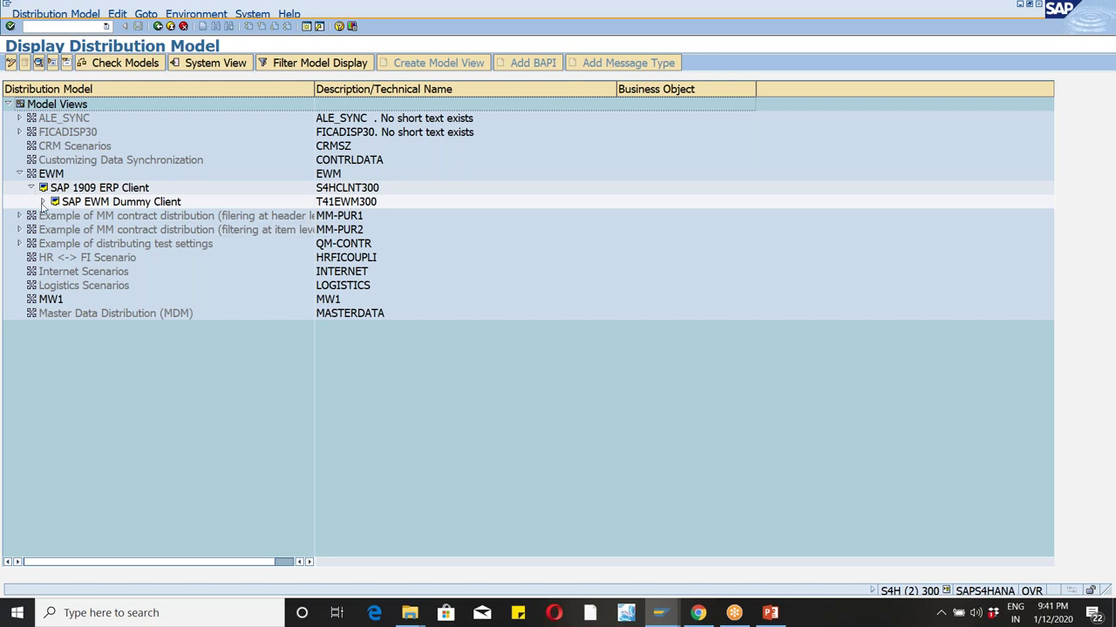
pyautogui.click(42, 202)
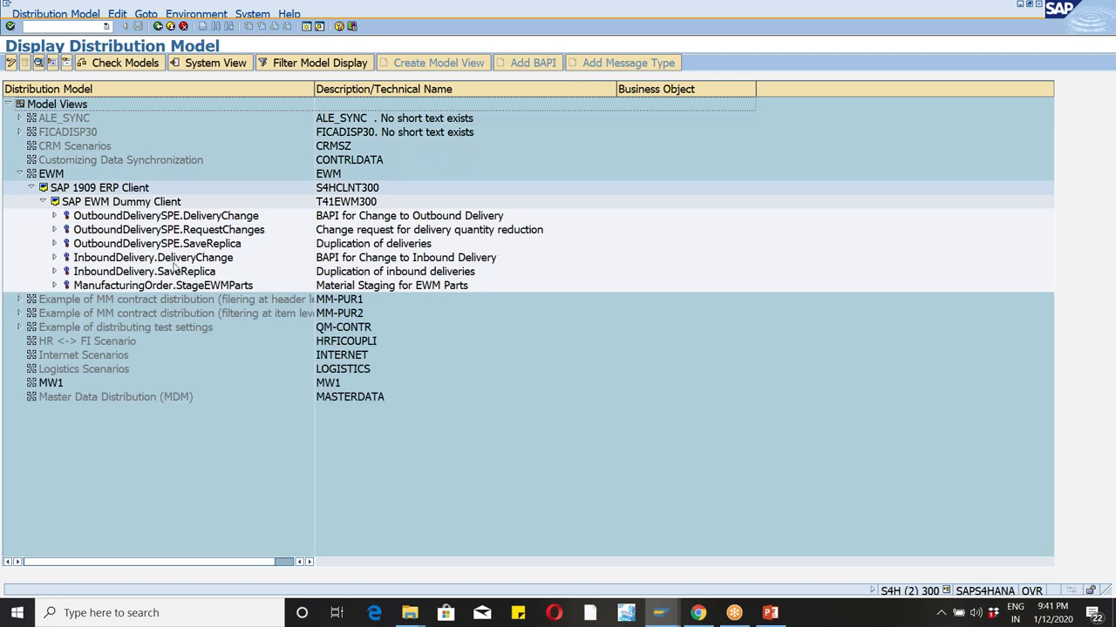
pyautogui.click(54, 216)
pyautogui.click(65, 231)
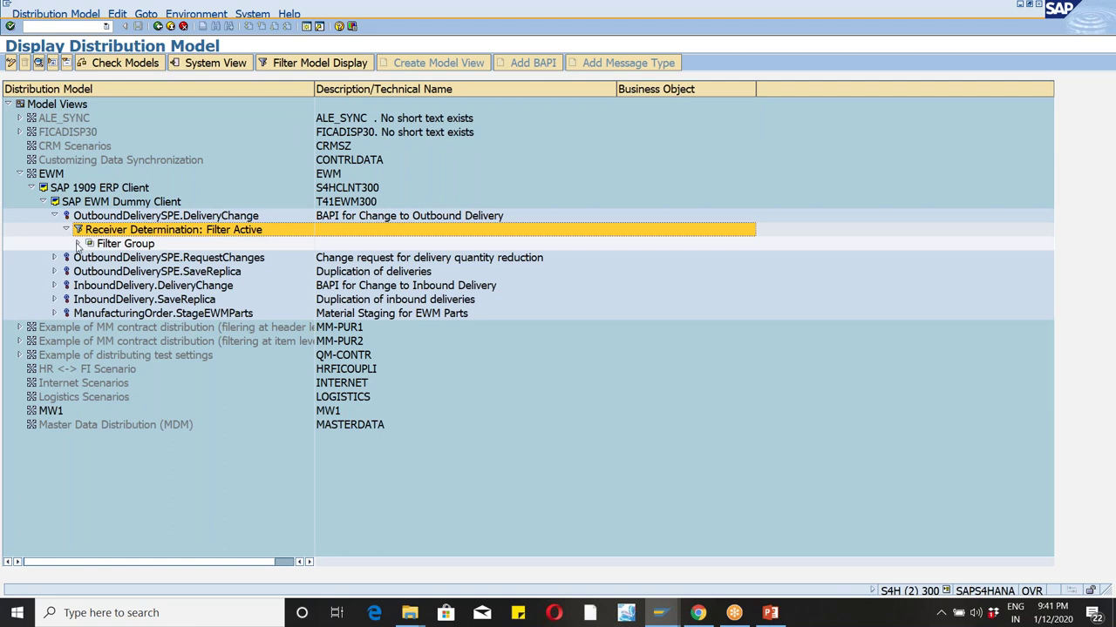
pyautogui.click(78, 244)
pyautogui.click(89, 258)
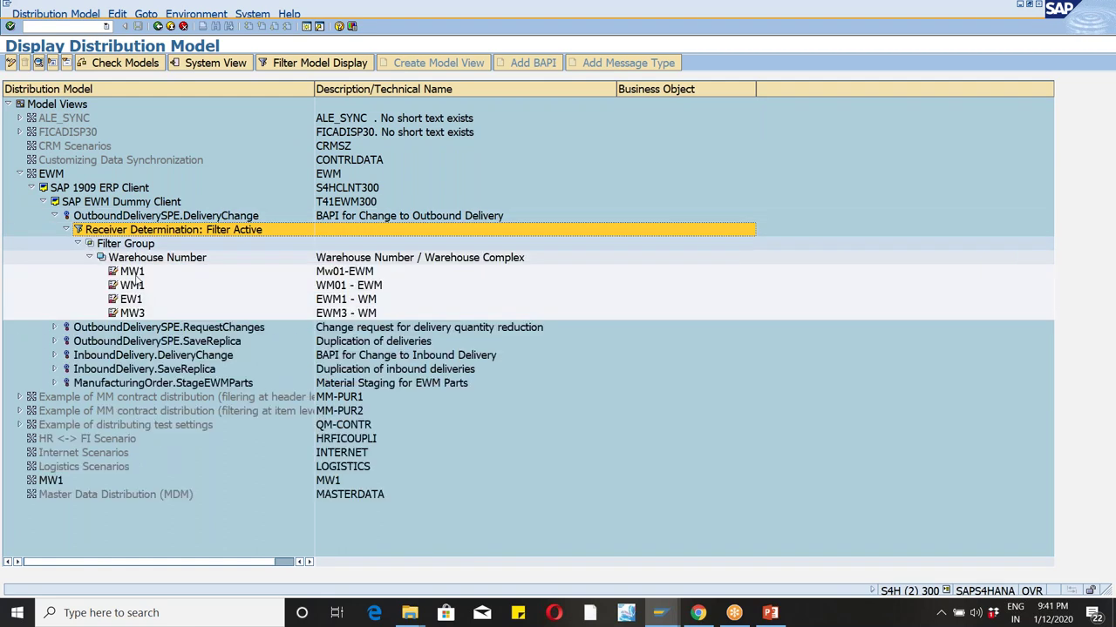
pyautogui.click(157, 27)
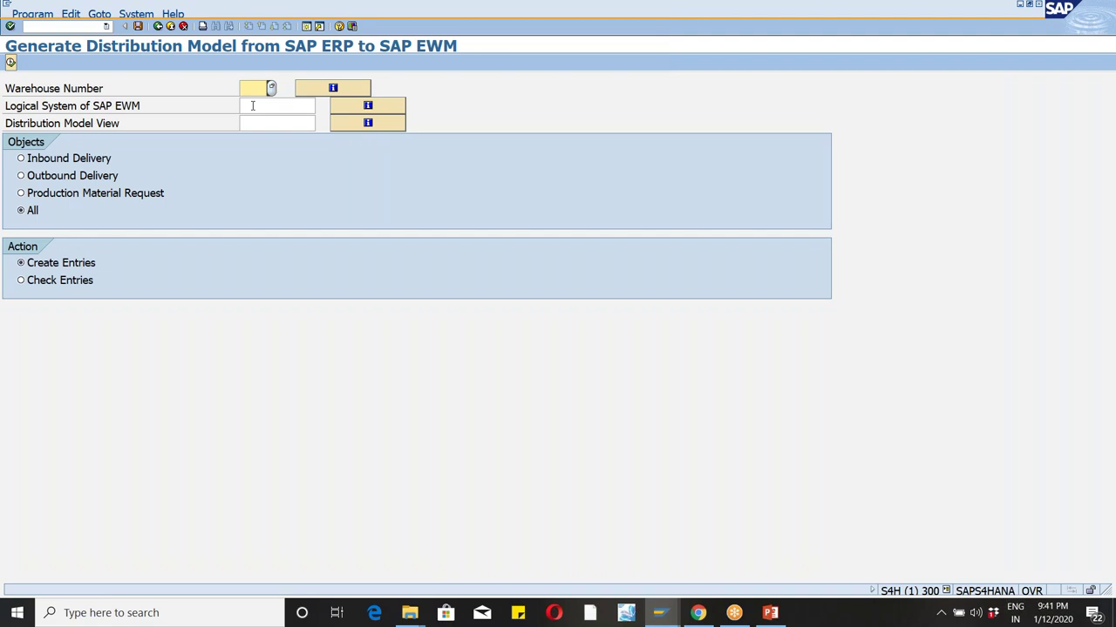
pyautogui.write('wm2')
pyautogui.click(259, 106)
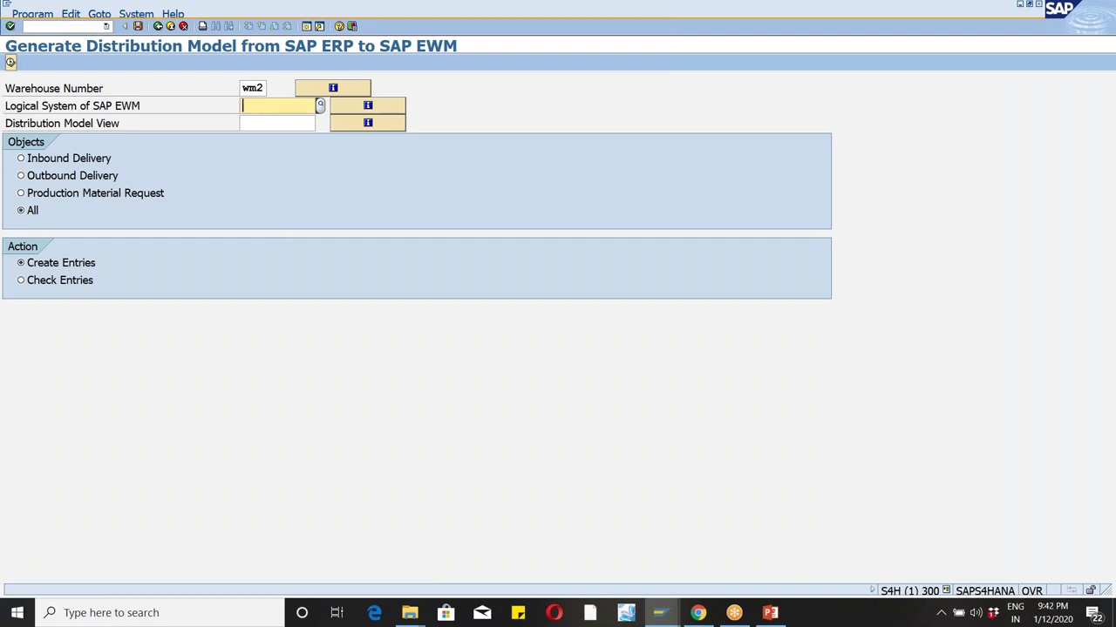
pyautogui.click(5, 108)
pyautogui.moveTo(5, 105); pyautogui.dragTo(76, 105)
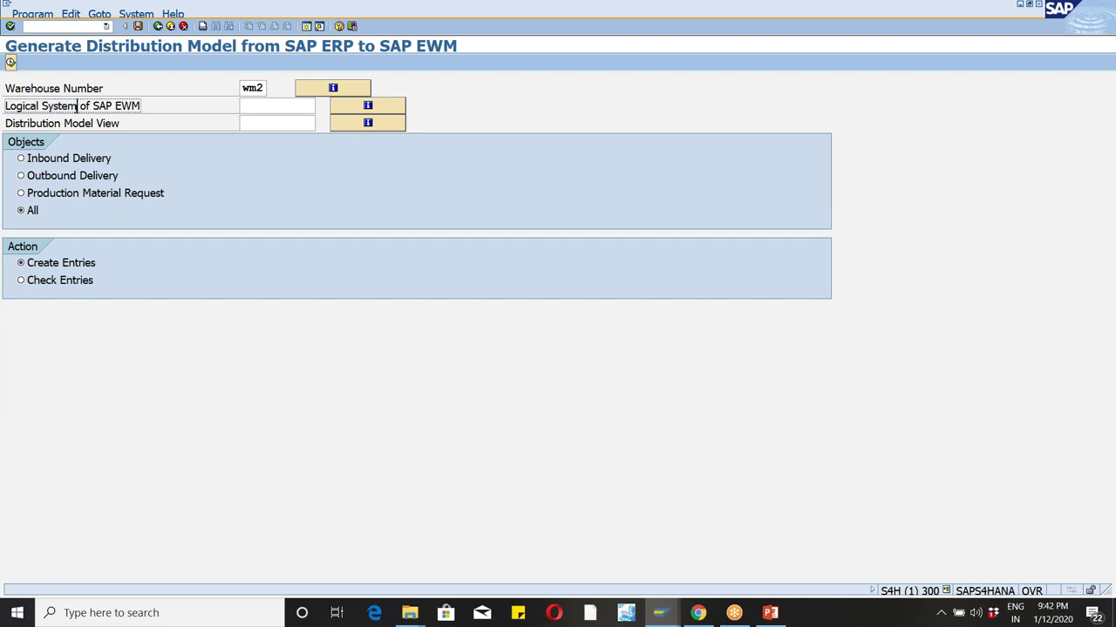
pyautogui.click(159, 27)
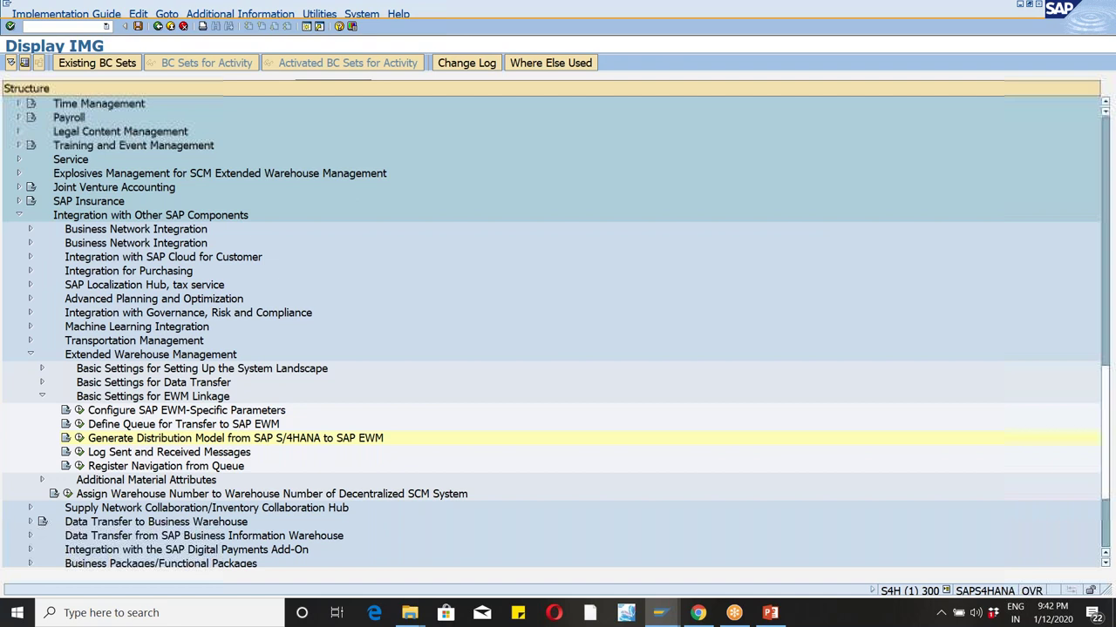
# Step: Open Name Logical System under Basic Settings for Setting Up the System Landscape and check the current system and client in the session information
pyautogui.click(40, 370)
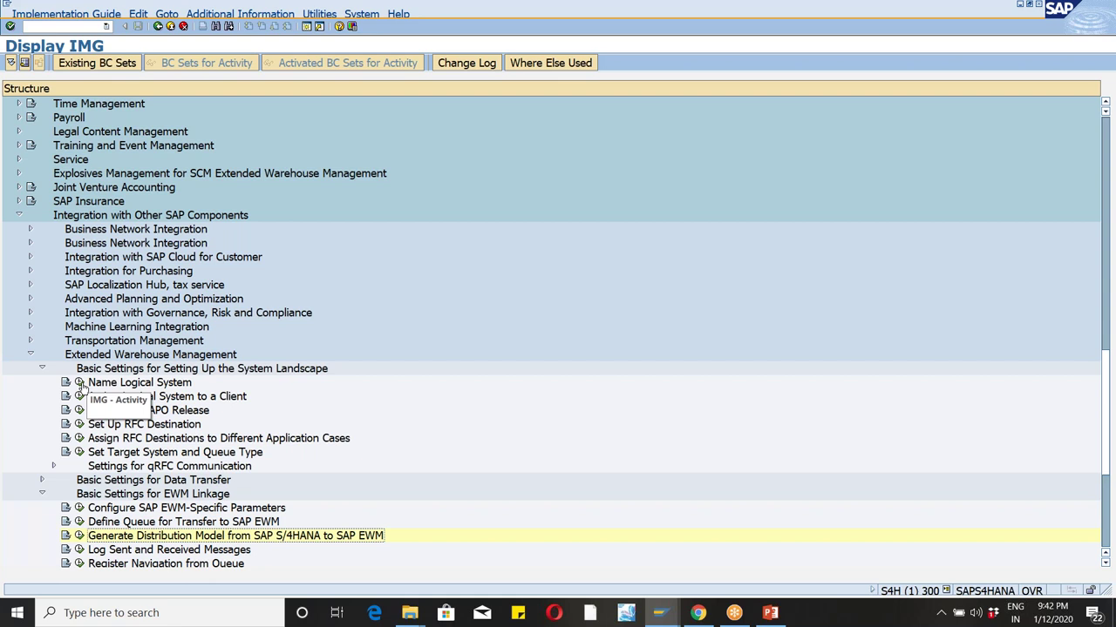
pyautogui.click(79, 384)
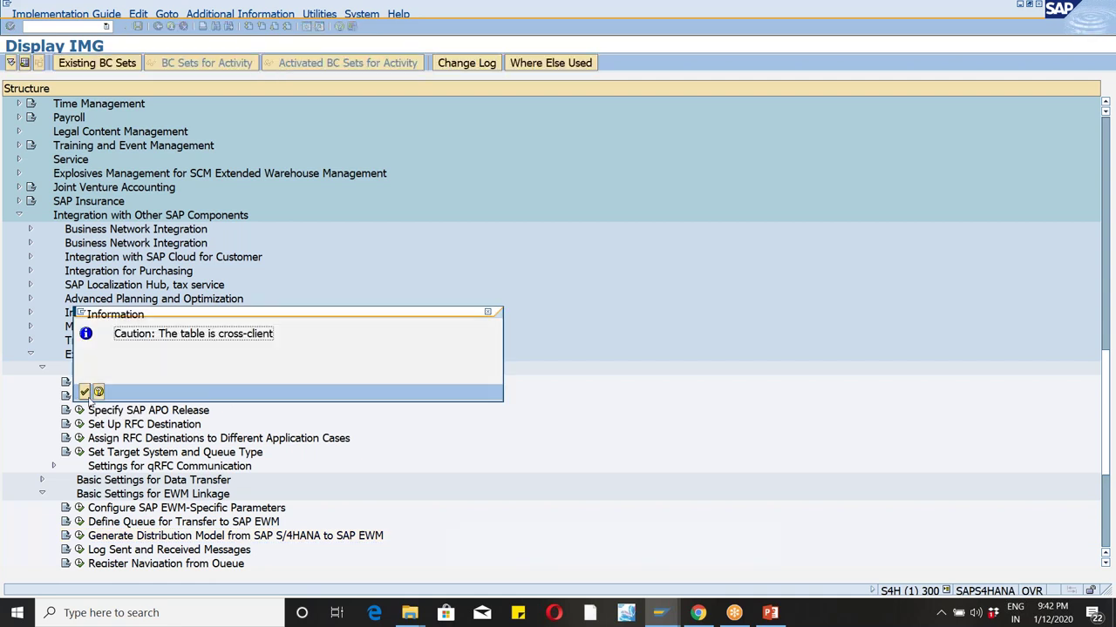
pyautogui.click(85, 392)
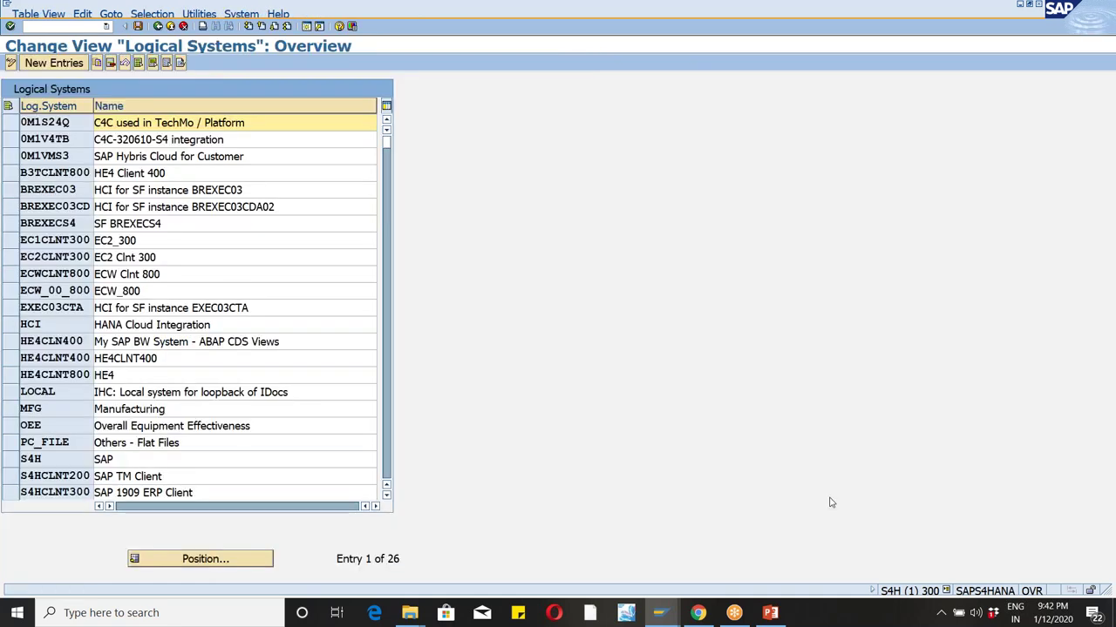
pyautogui.click(947, 591)
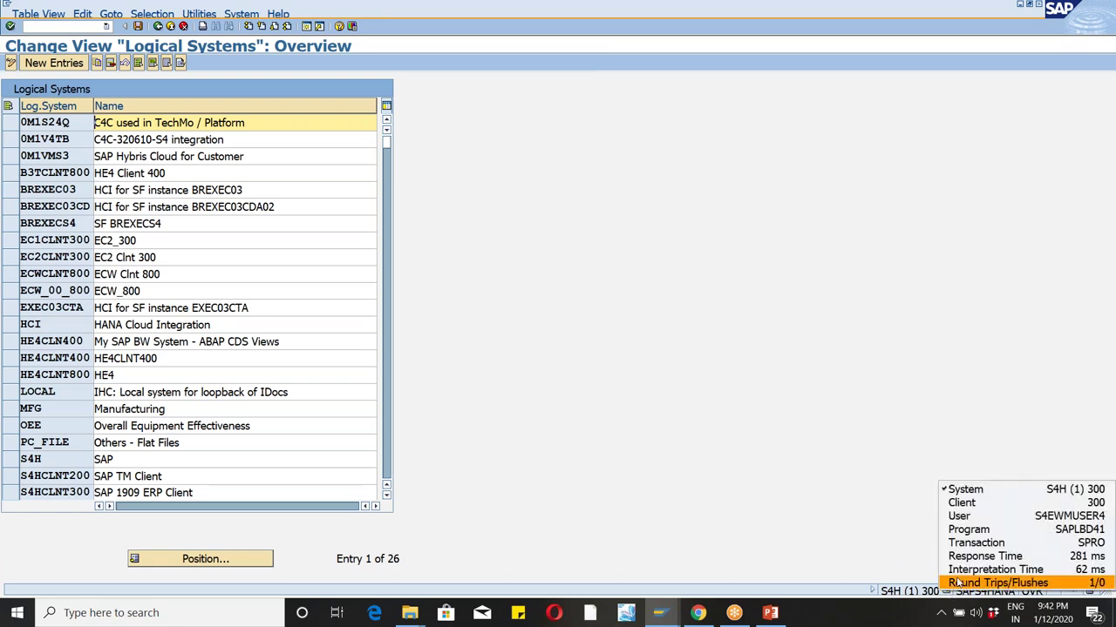
pyautogui.click(965, 492)
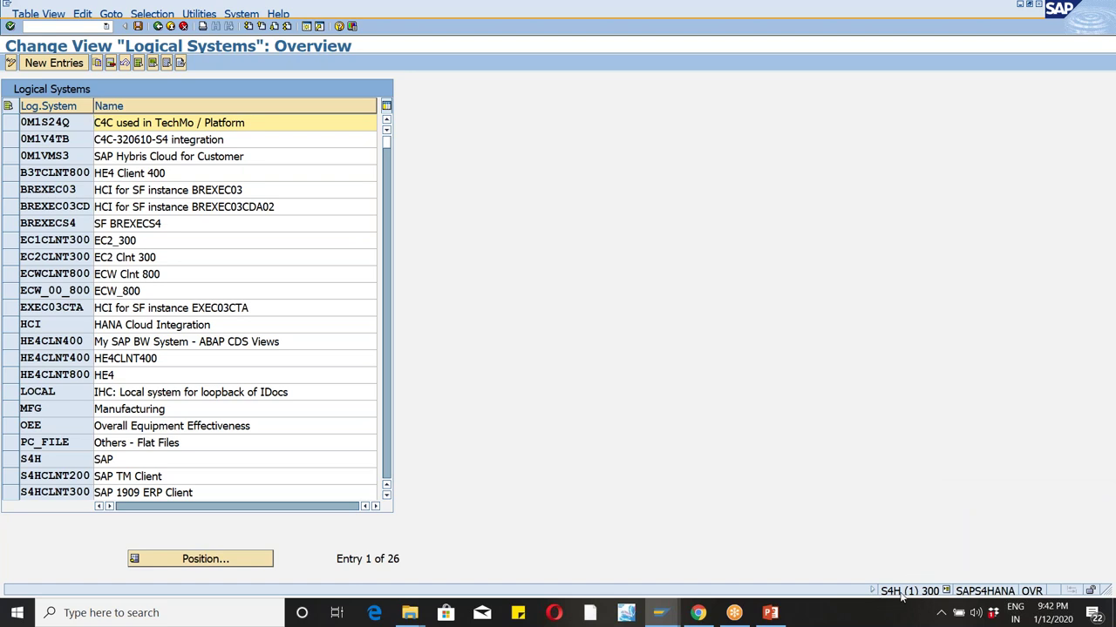
# Step: Examine the logical systems S4HCLNT300 and T41EWM300 in the list, then return to the customizing structure
pyautogui.click(387, 496)
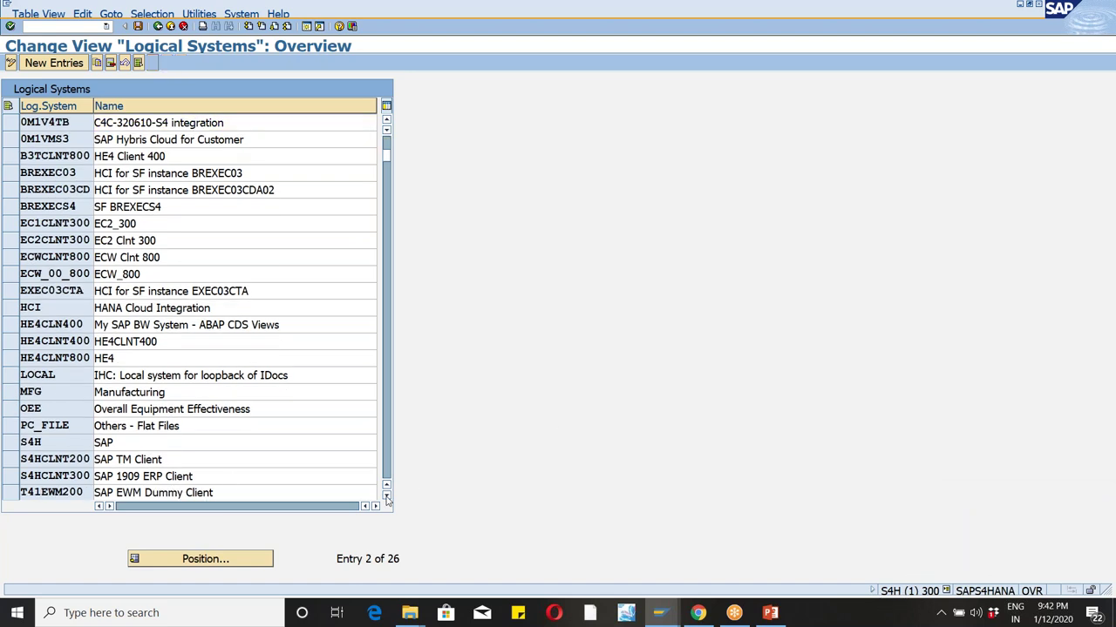
pyautogui.click(386, 496)
pyautogui.click(387, 495)
pyautogui.click(387, 496)
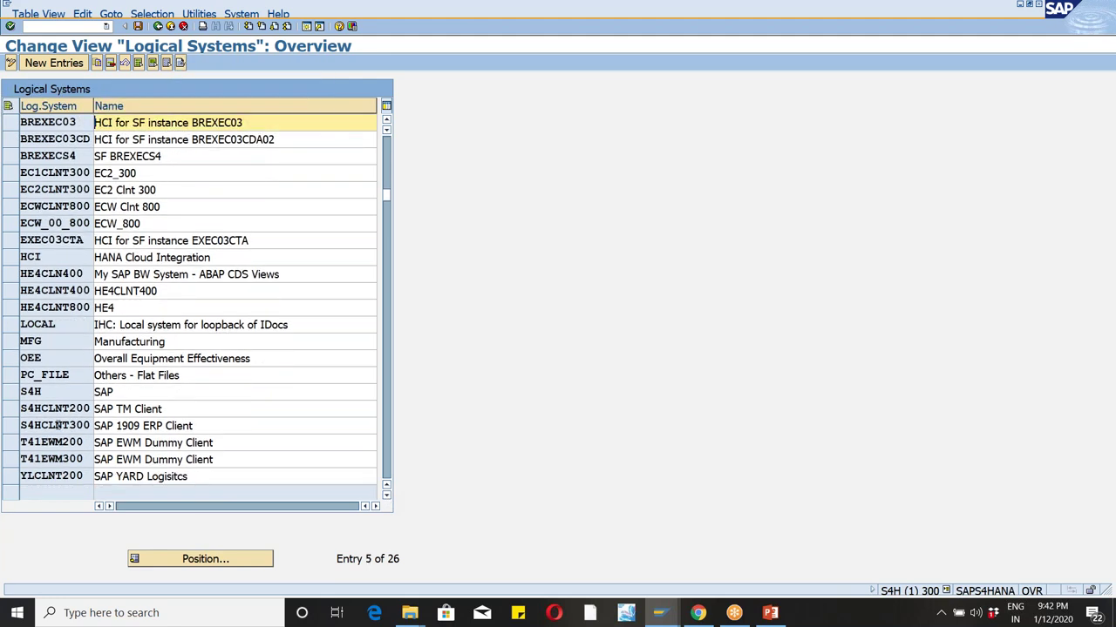
pyautogui.click(11, 427)
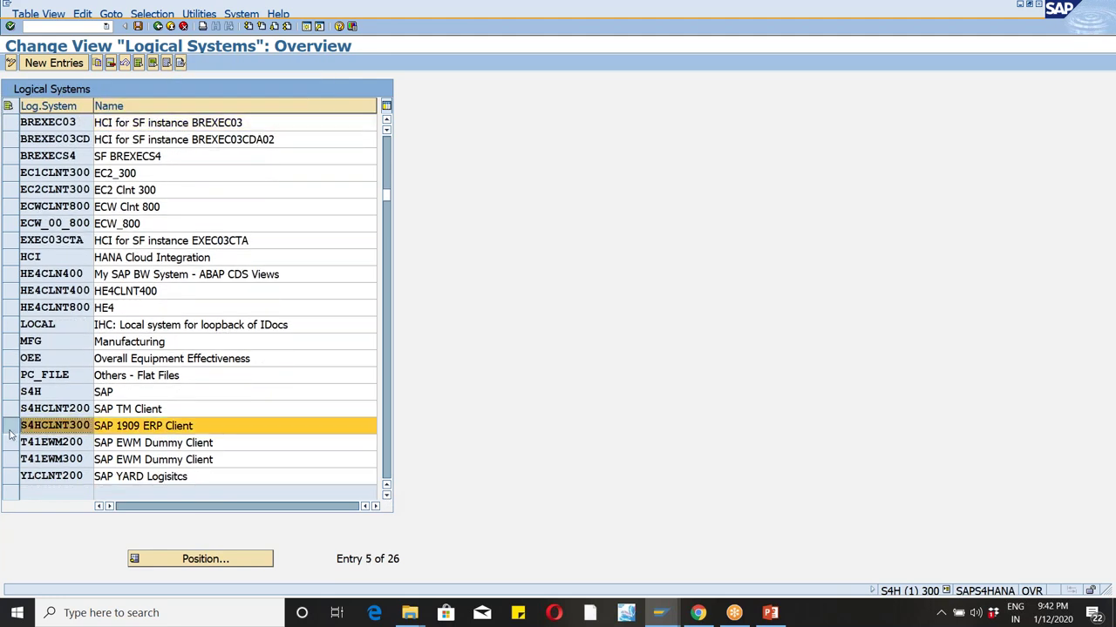
pyautogui.click(210, 426)
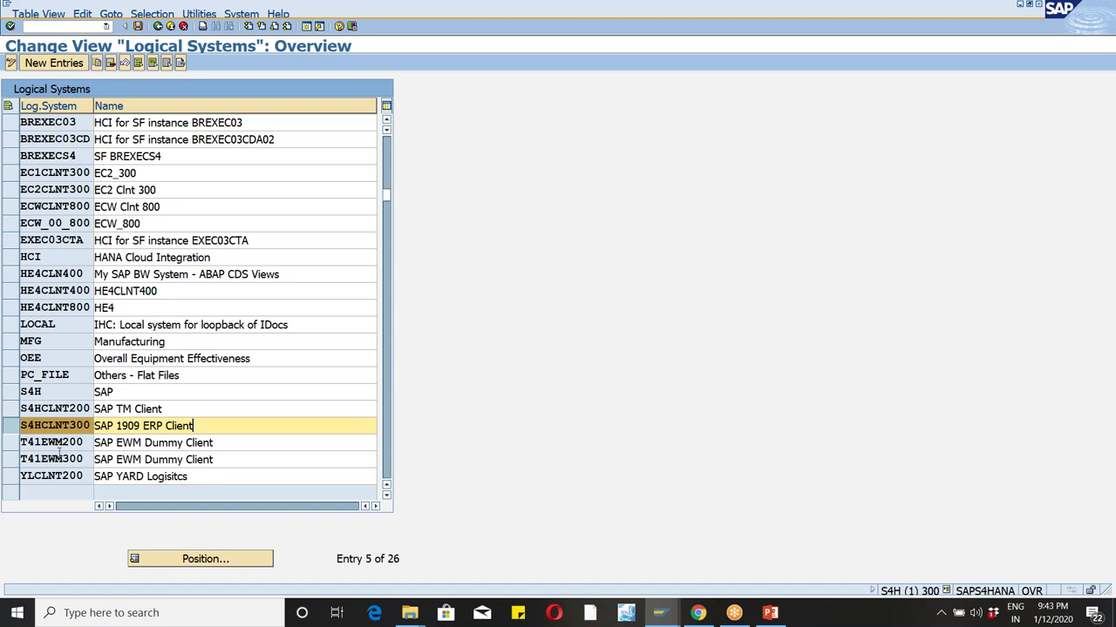
pyautogui.click(11, 460)
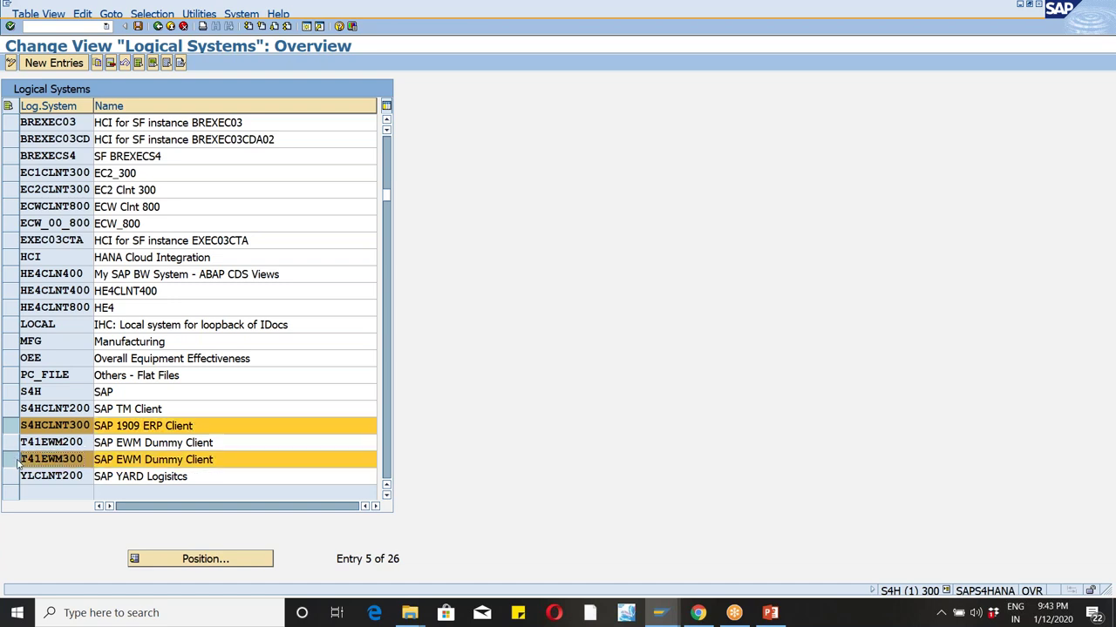
pyautogui.click(232, 459)
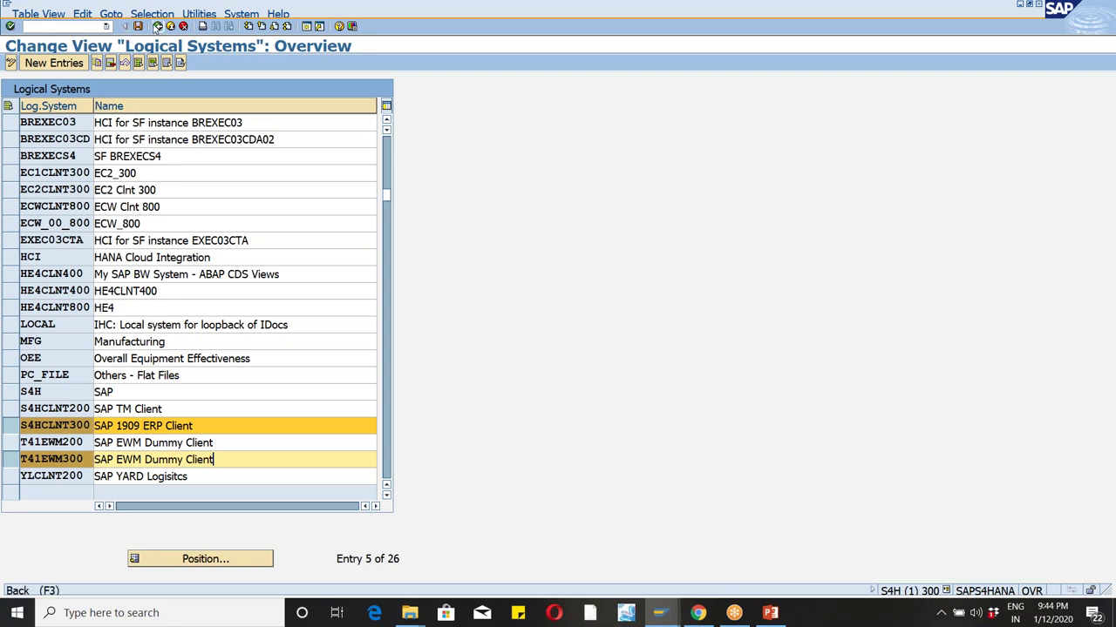
pyautogui.click(156, 26)
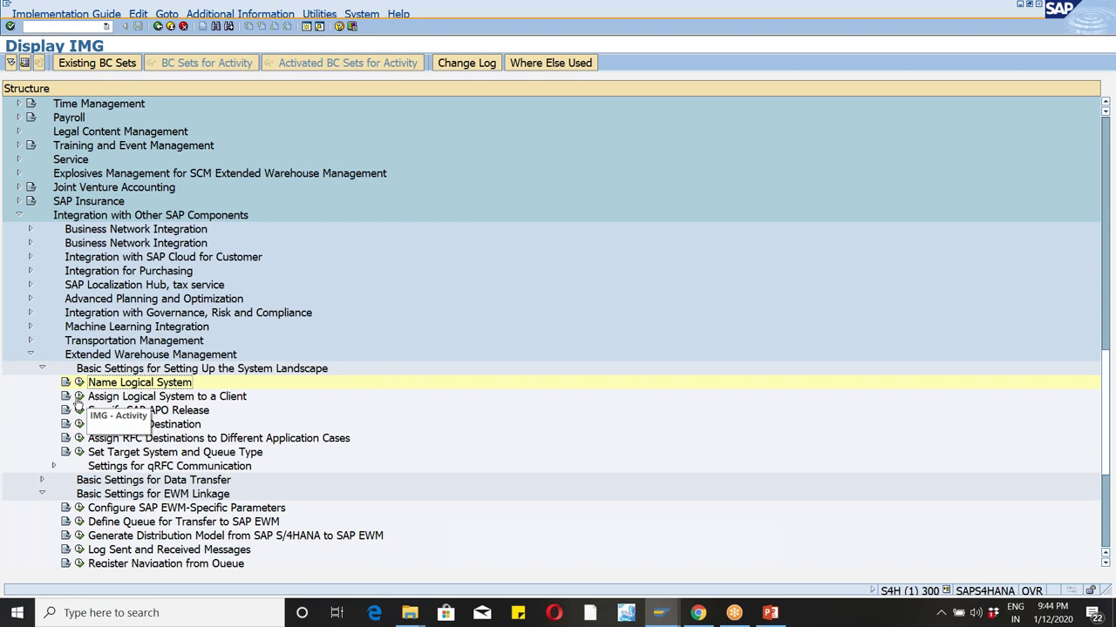
# Step: Open Assign Logical System to a Client, examine the logical system assigned to client 300, and return to the customizing structure
pyautogui.click(79, 397)
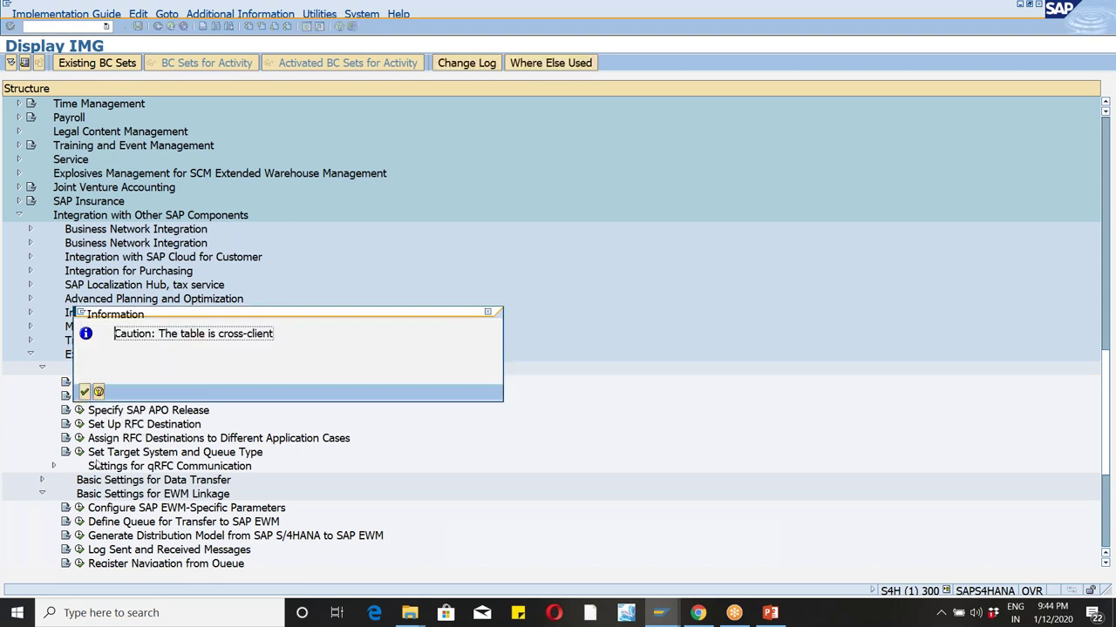
pyautogui.click(84, 392)
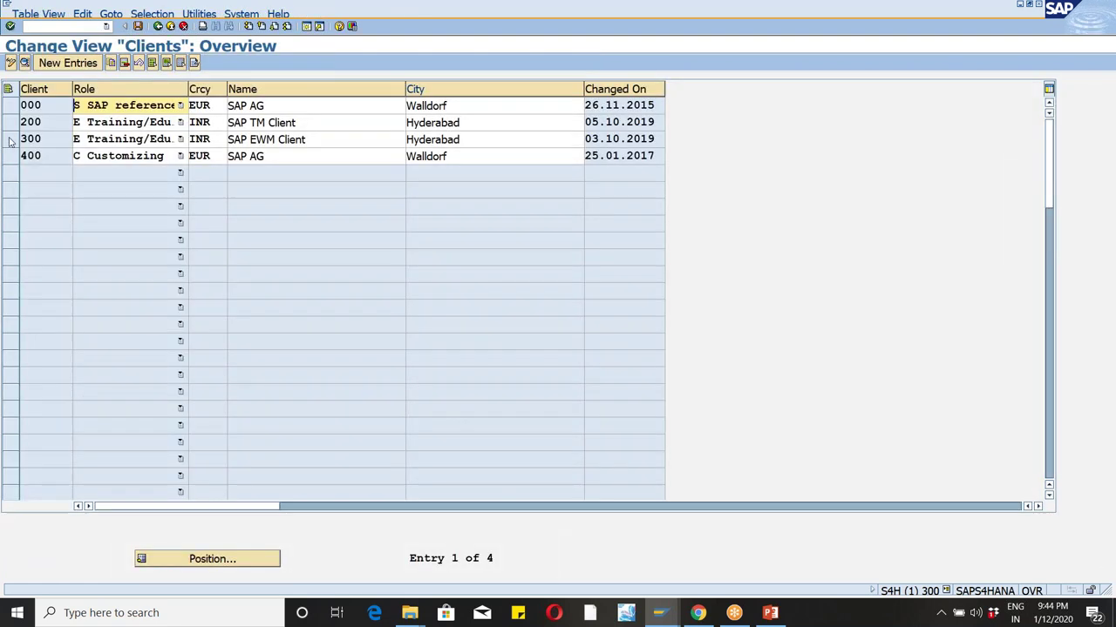
pyautogui.click(11, 140)
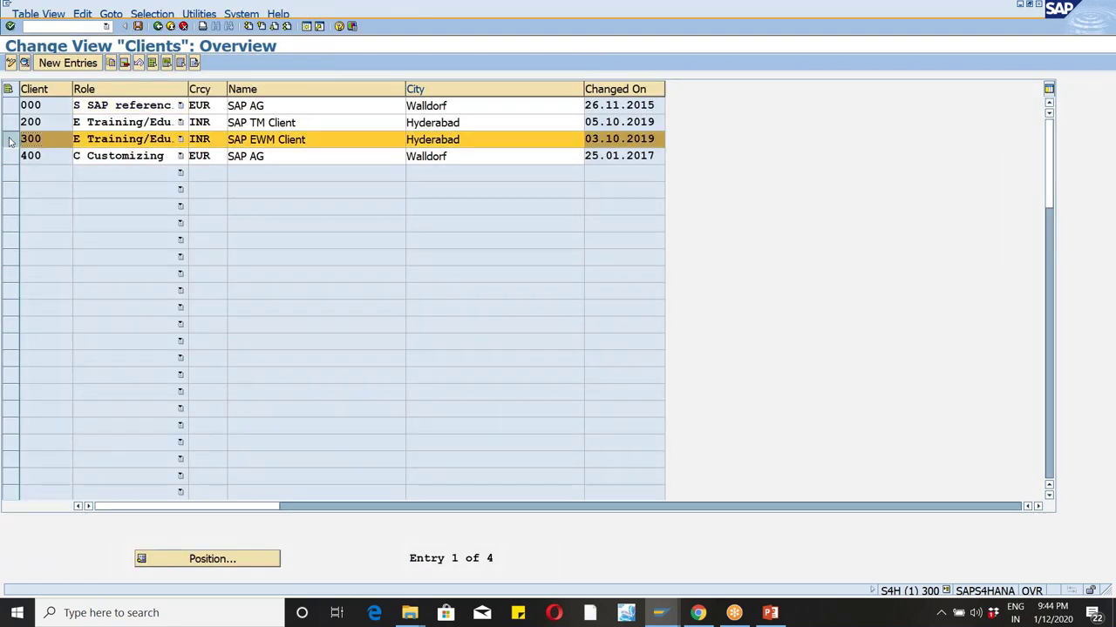
pyautogui.click(25, 63)
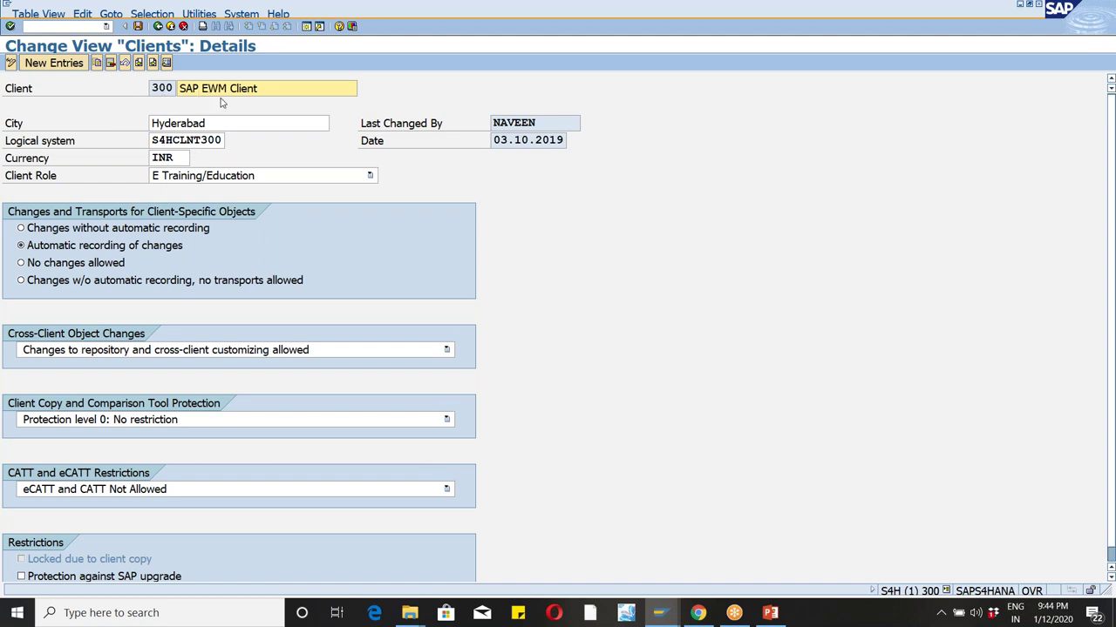
pyautogui.click(159, 26)
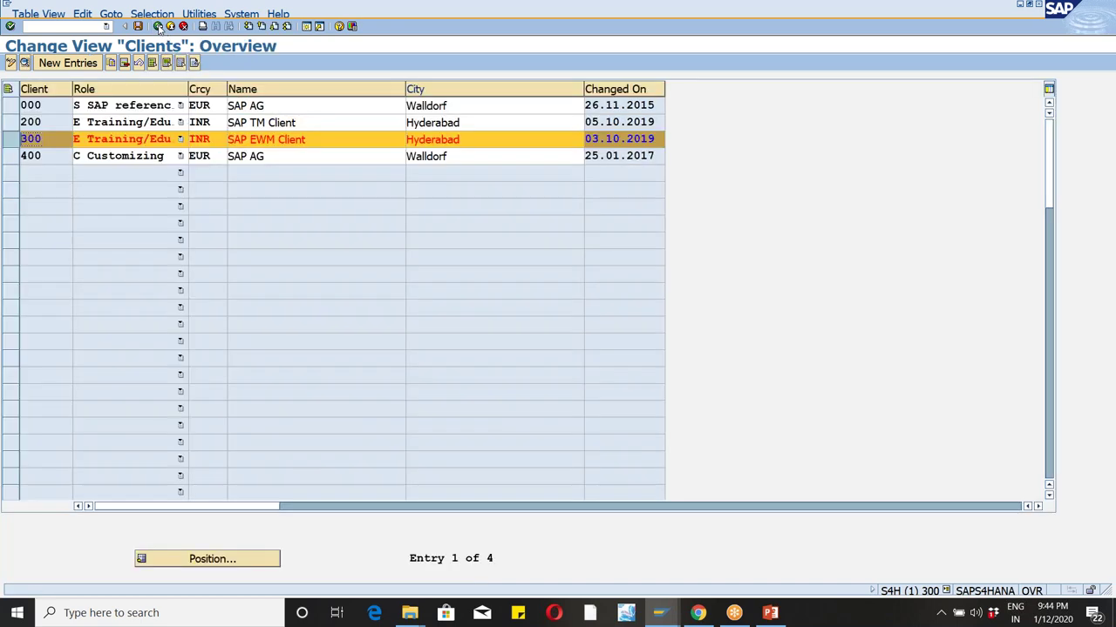
pyautogui.click(158, 26)
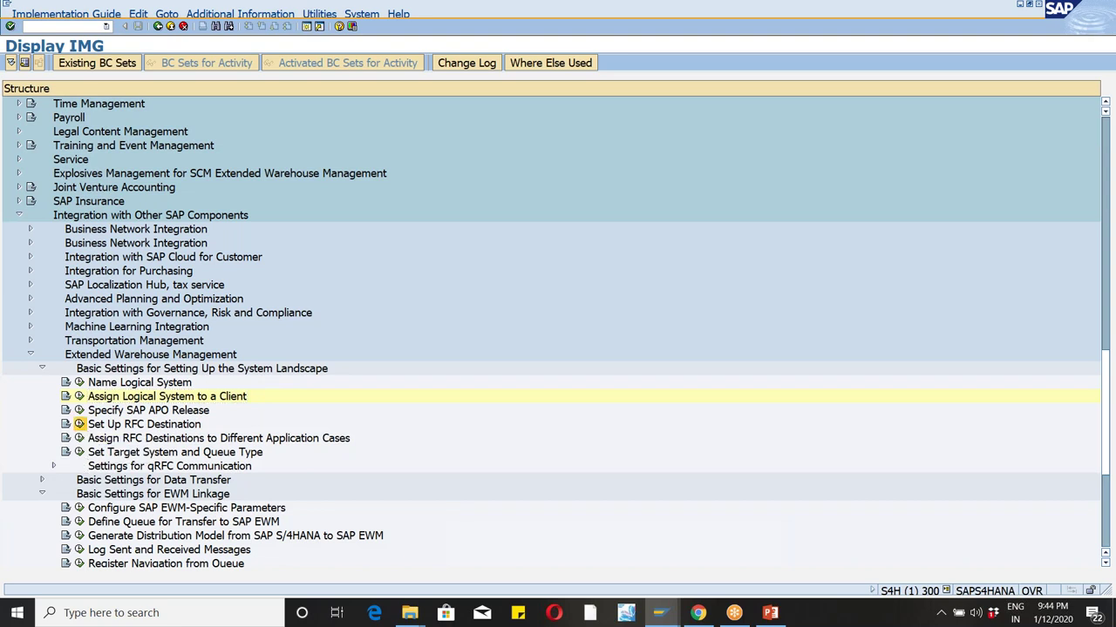
# Step: Open Set Up RFC Destination and set the status information to show the current transaction
pyautogui.click(79, 424)
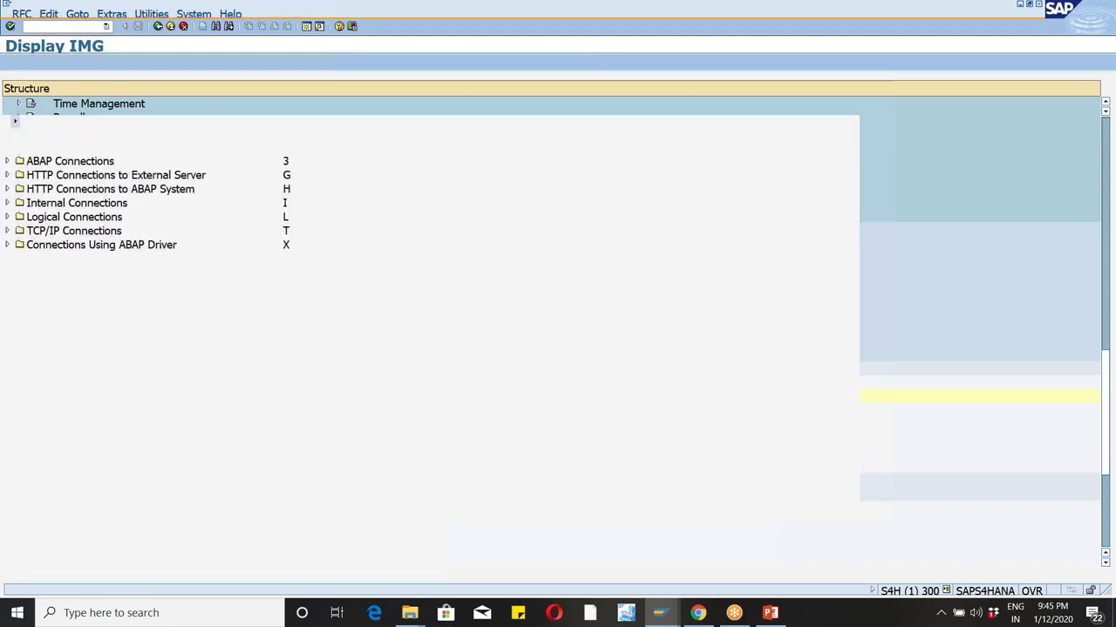
pyautogui.click(946, 592)
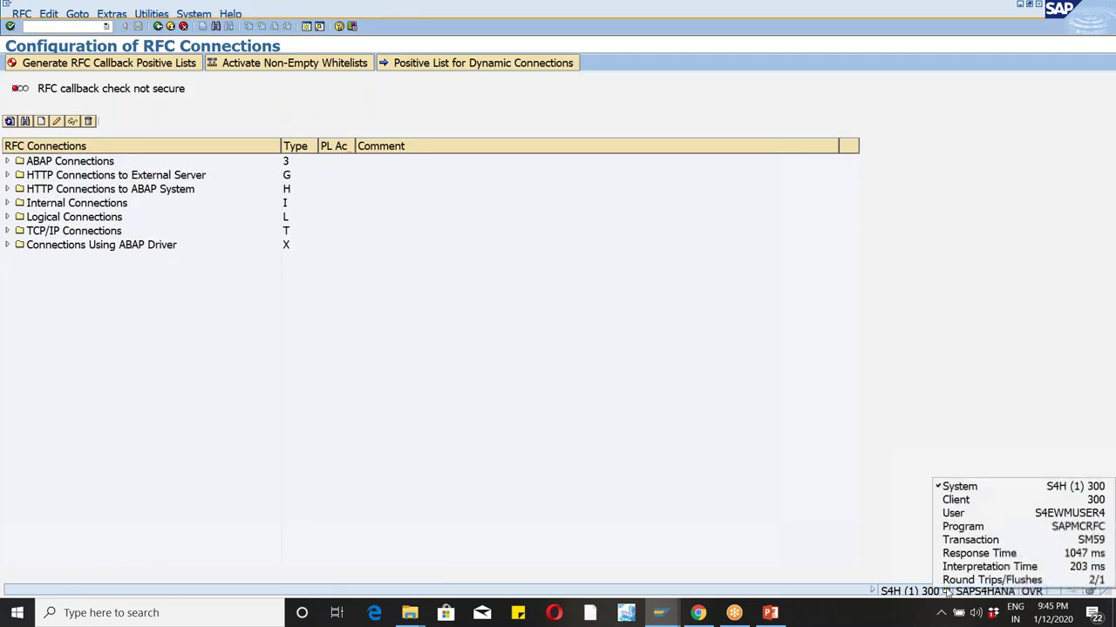
pyautogui.click(970, 539)
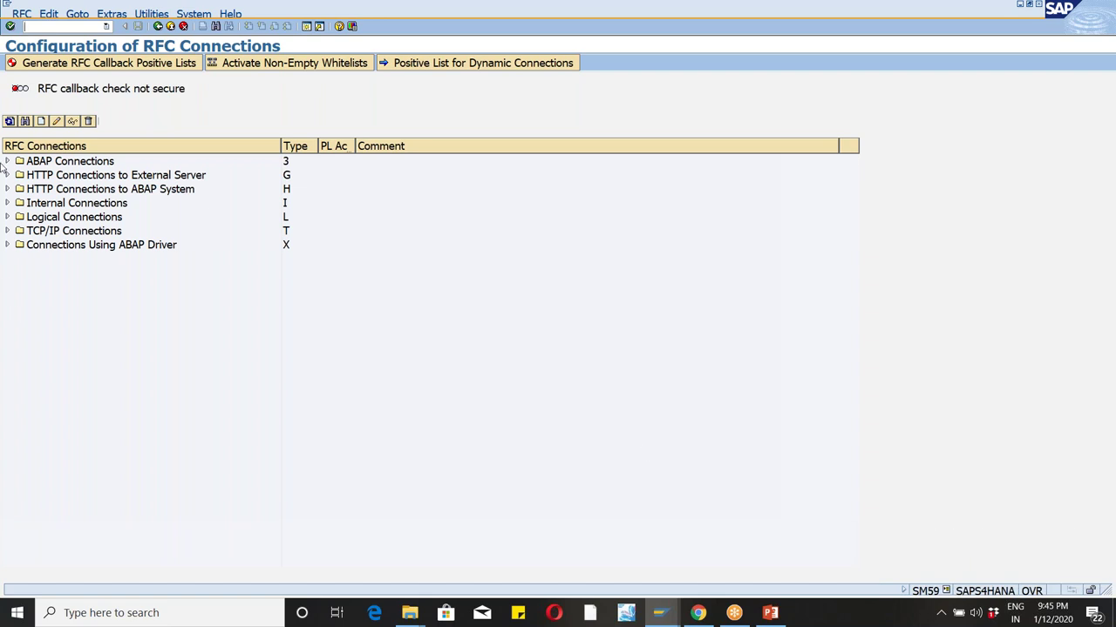
# Step: Open the RFC destination T41EWM300 among the ABAP connections and run a connection test on it
pyautogui.click(7, 161)
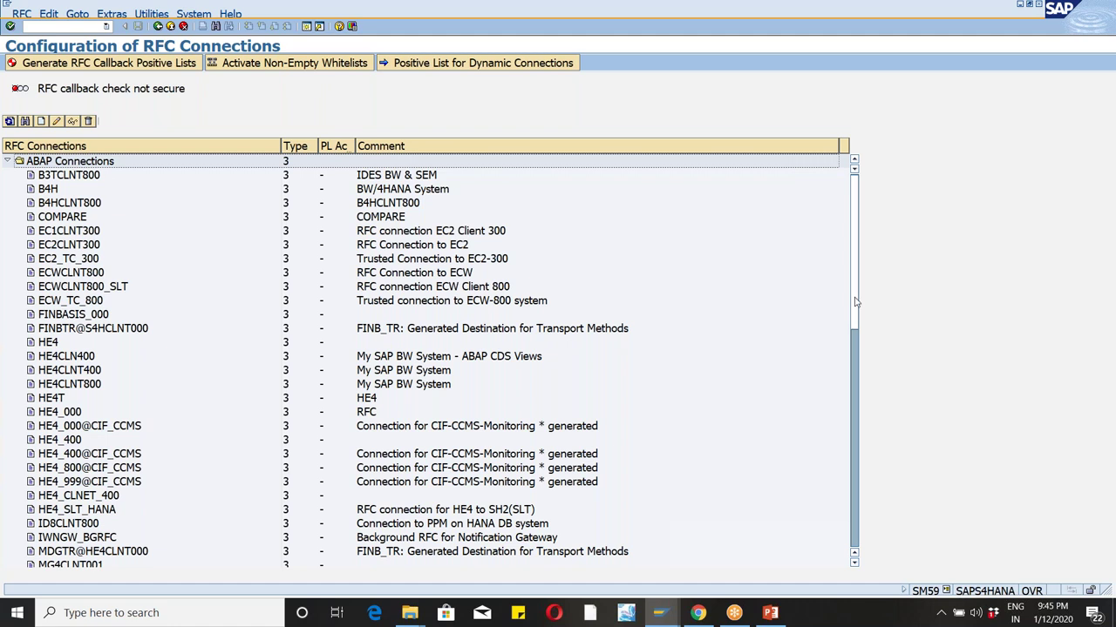
pyautogui.moveTo(855, 305); pyautogui.dragTo(838, 463)
pyautogui.click(68, 454)
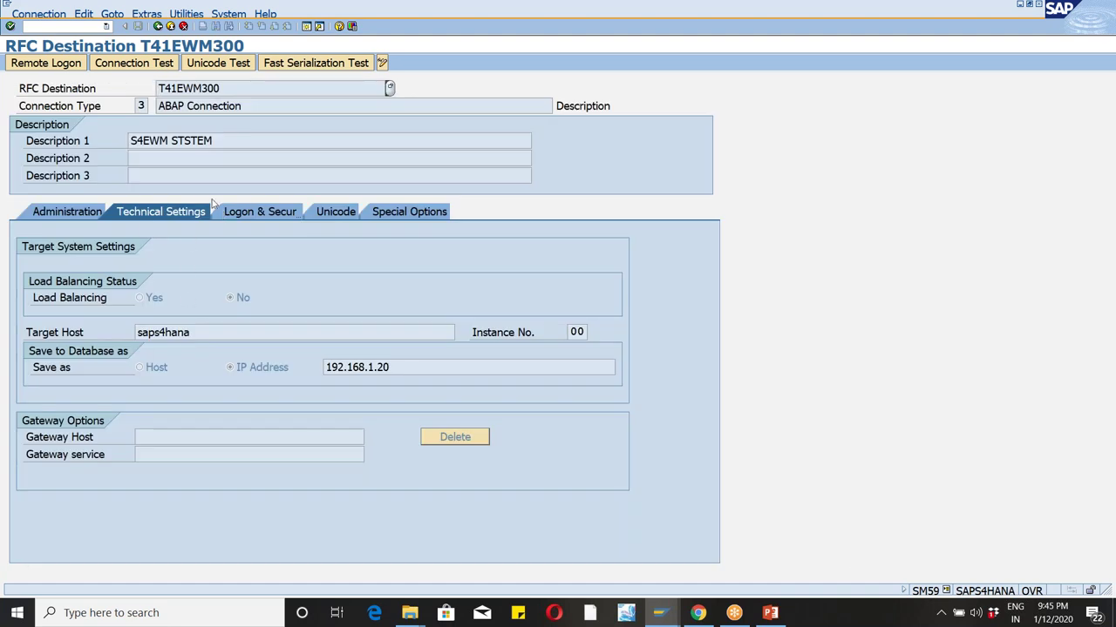
pyautogui.click(148, 64)
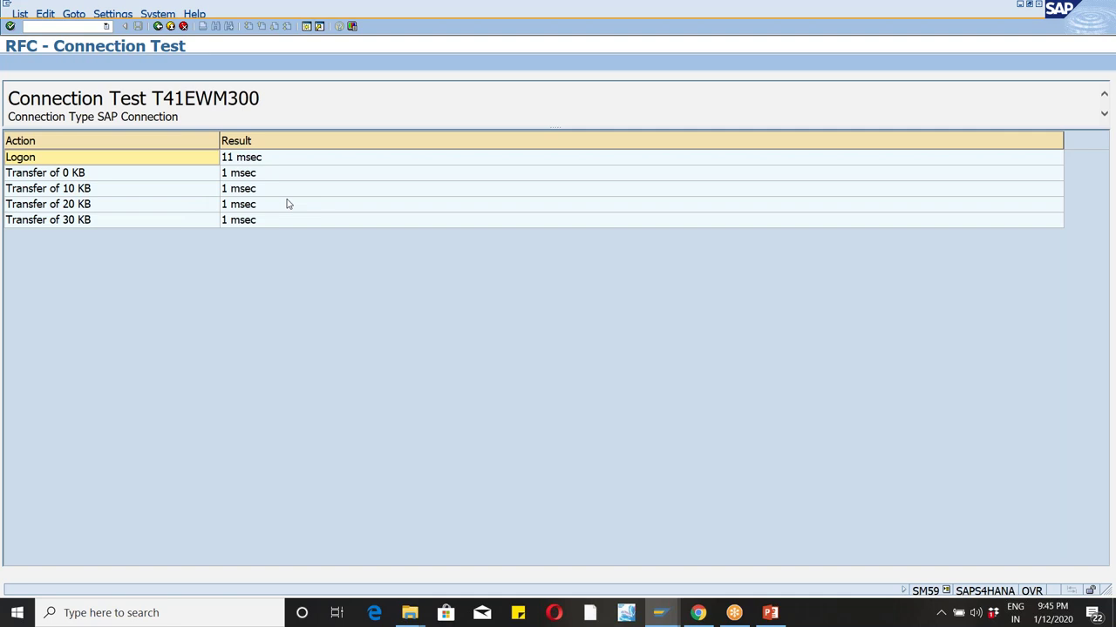
pyautogui.click(159, 26)
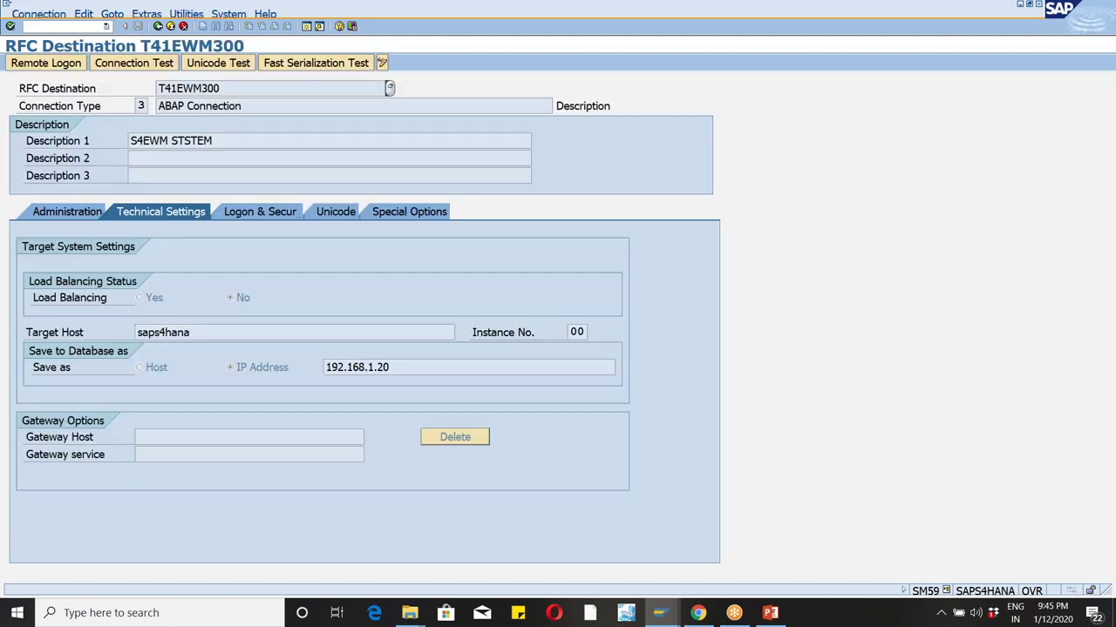
# Step: Examine the logon and security settings of RFC destination T41EWM300, then return to the customizing structure
pyautogui.click(259, 217)
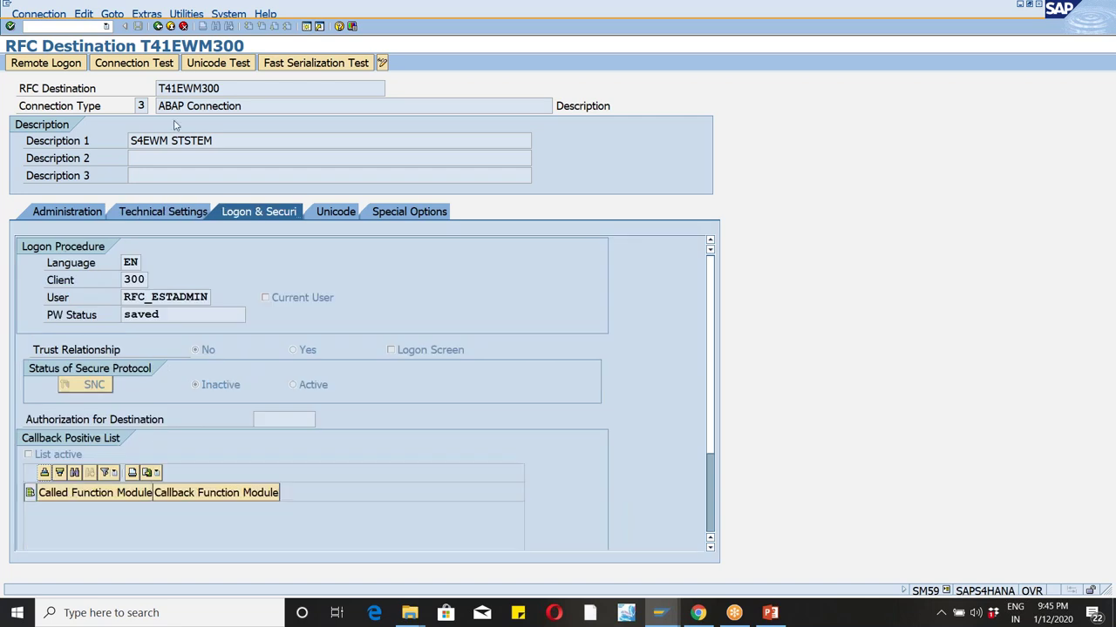
pyautogui.click(158, 26)
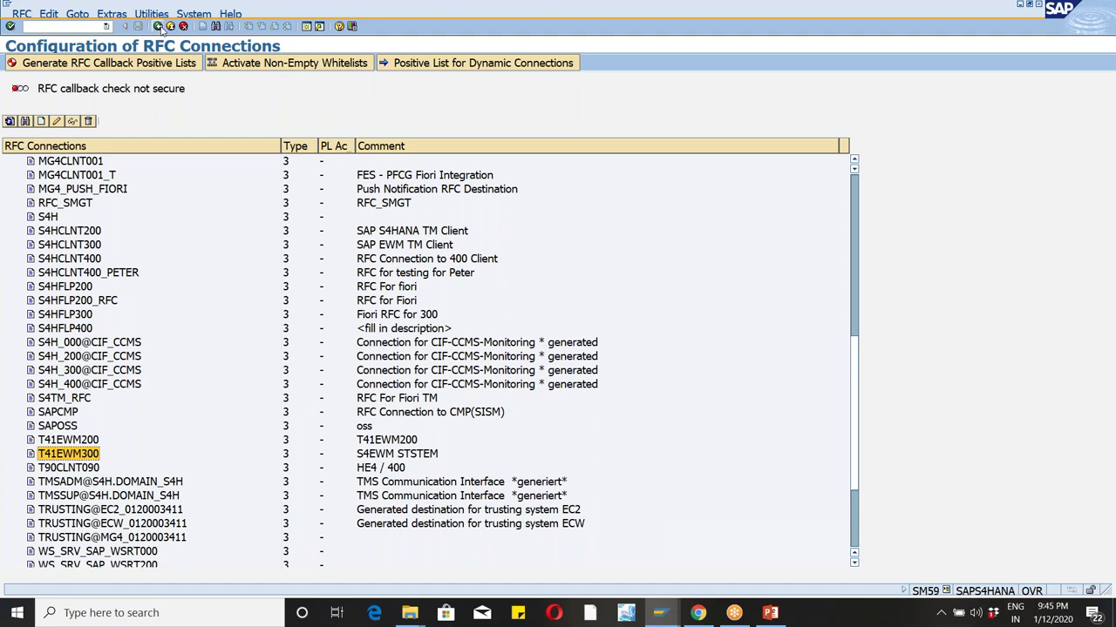
pyautogui.click(158, 26)
pyautogui.press('F3')
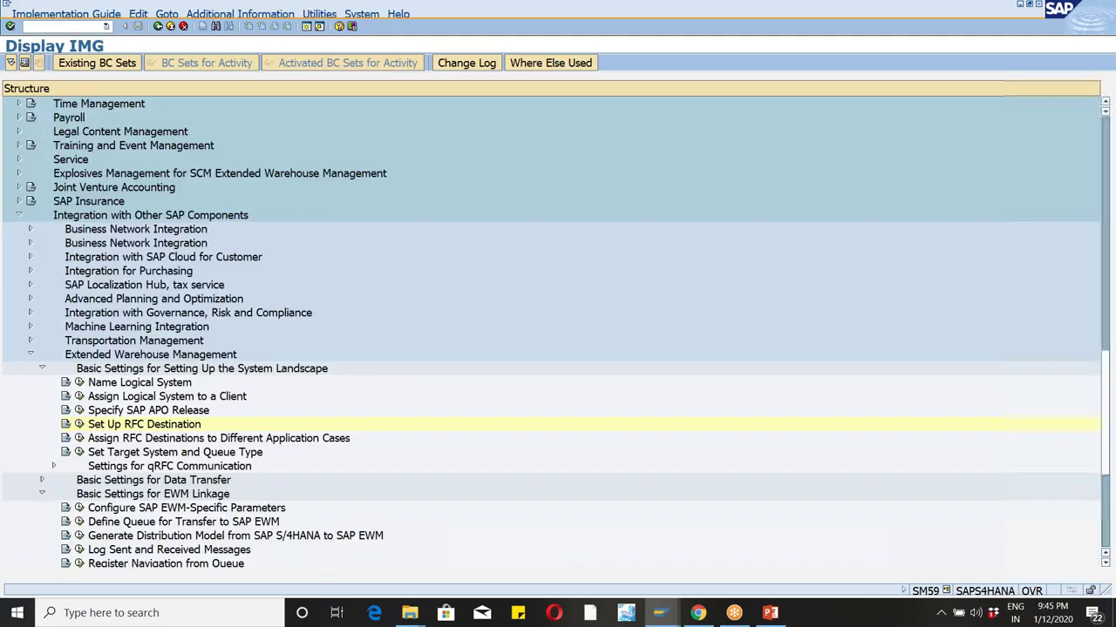
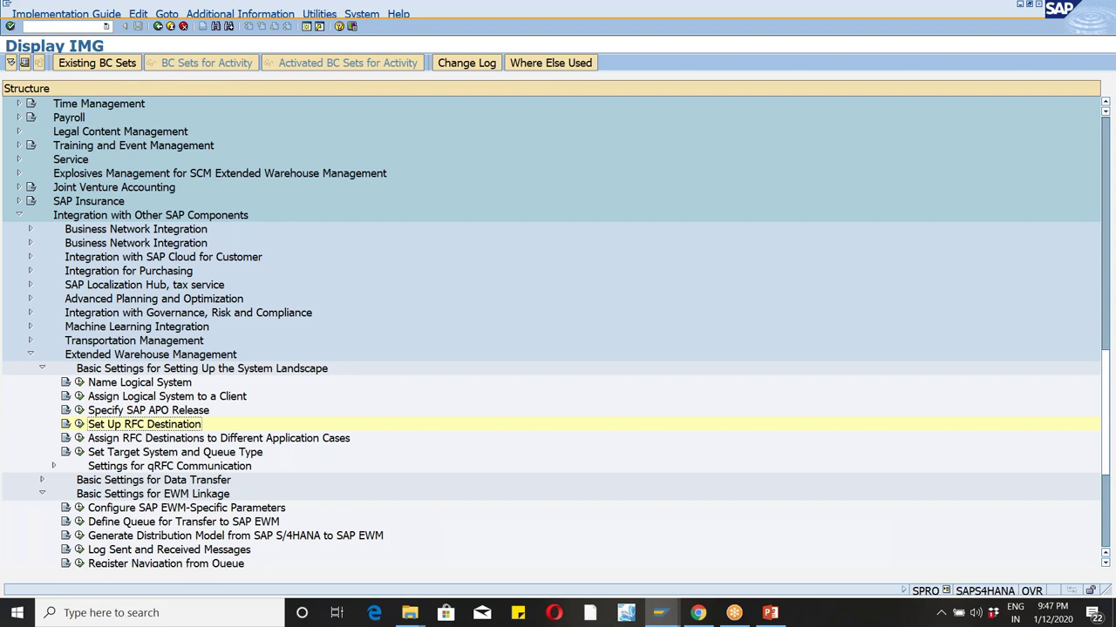
# Step: Open Generate Distribution Model from SAP S/4HANA to SAP EWM and enter warehouse number WM2, logical system T41EWM300 and model view EWM
pyautogui.click(41, 370)
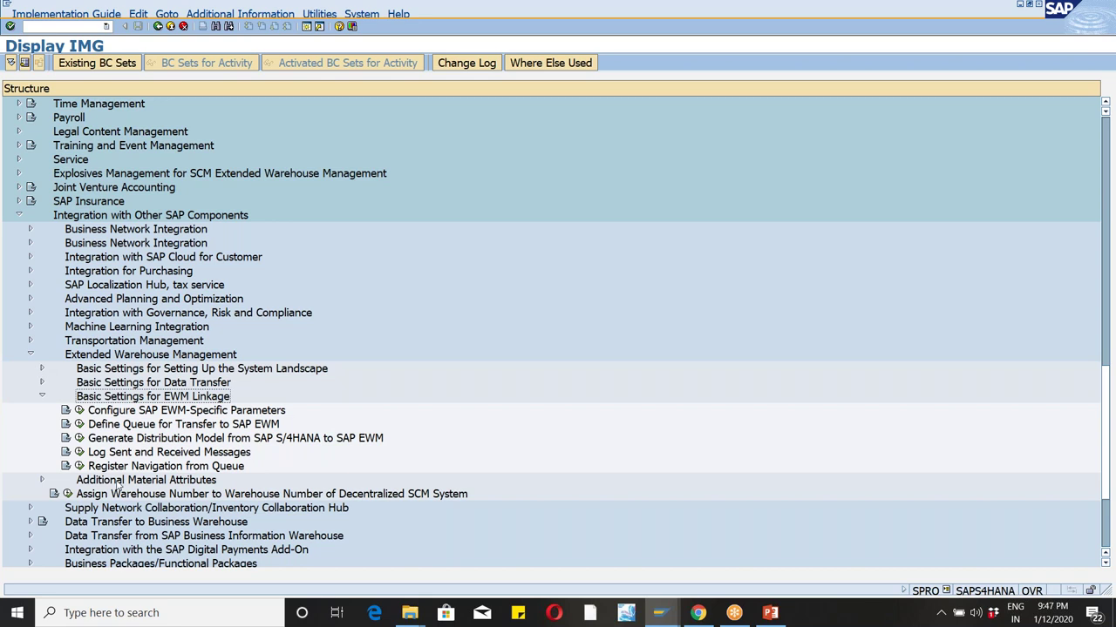
pyautogui.click(79, 438)
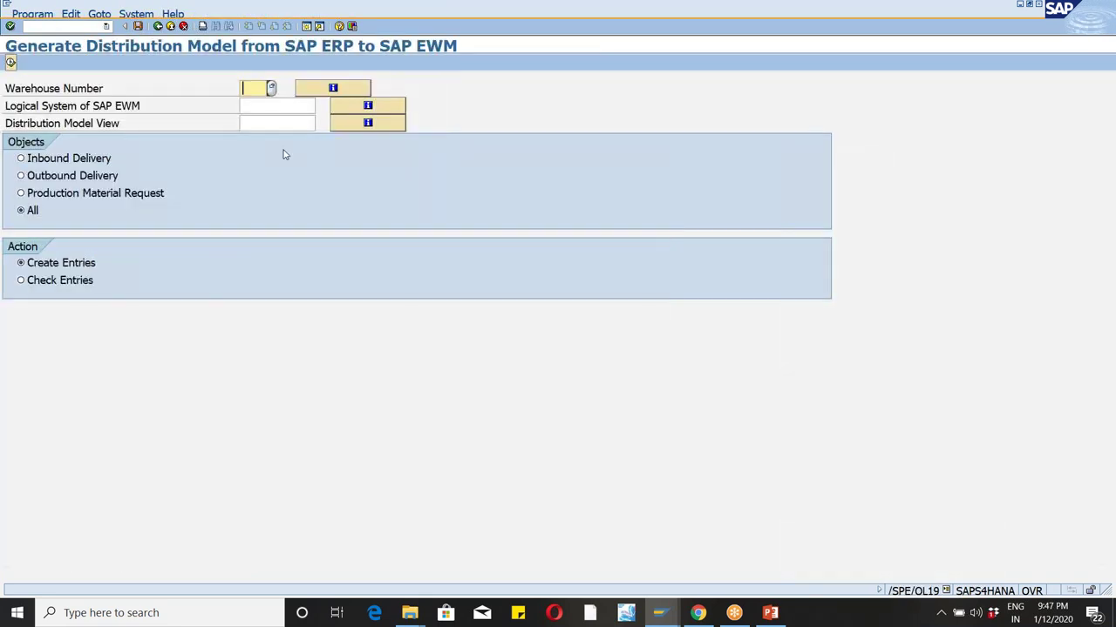
pyautogui.write('wm2')
pyautogui.press('Tab')
pyautogui.click(260, 106)
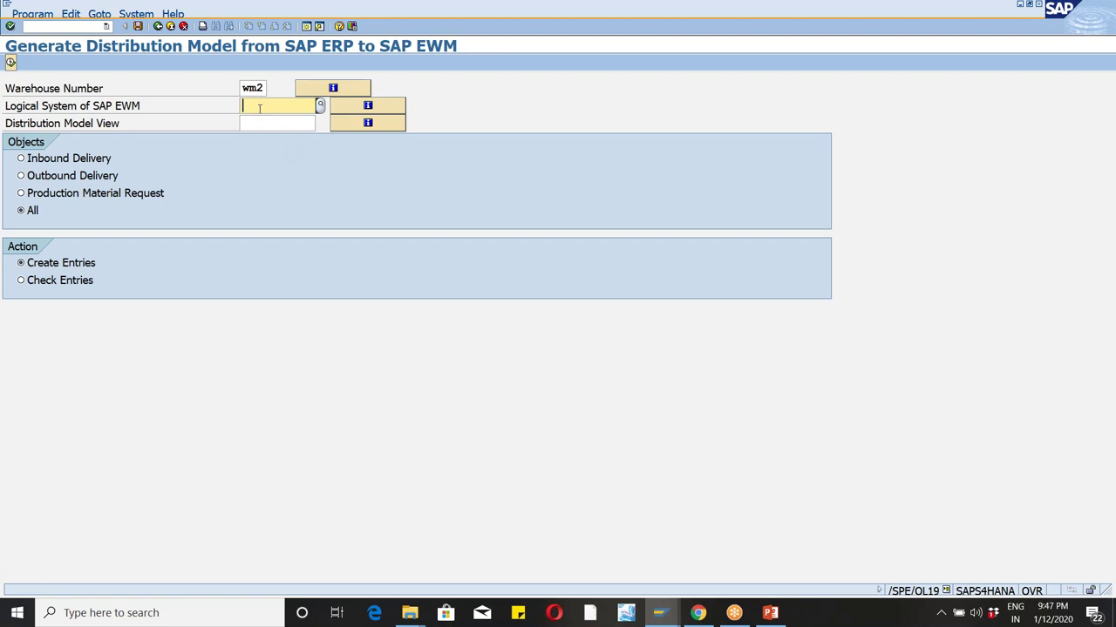
pyautogui.write('t')
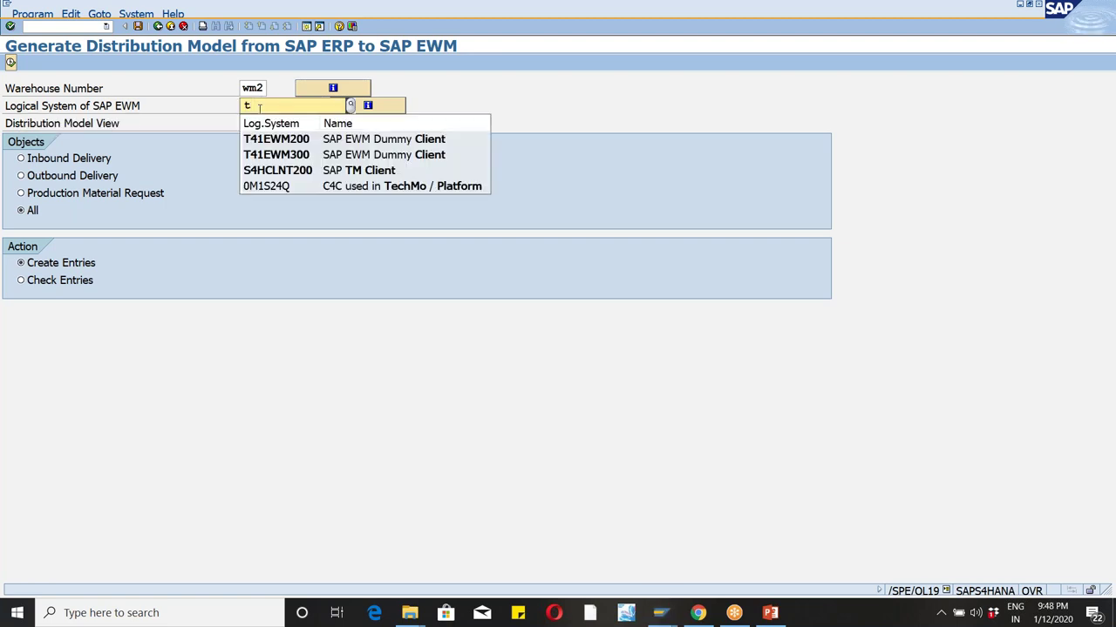
pyautogui.click(275, 155)
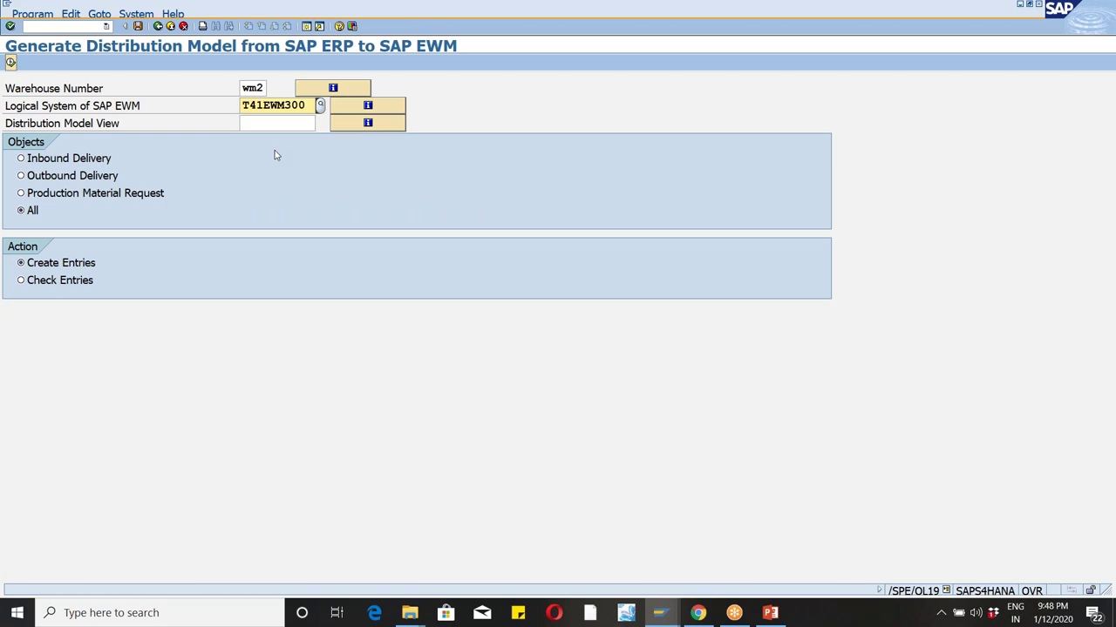
pyautogui.click(257, 122)
pyautogui.write('ewm')
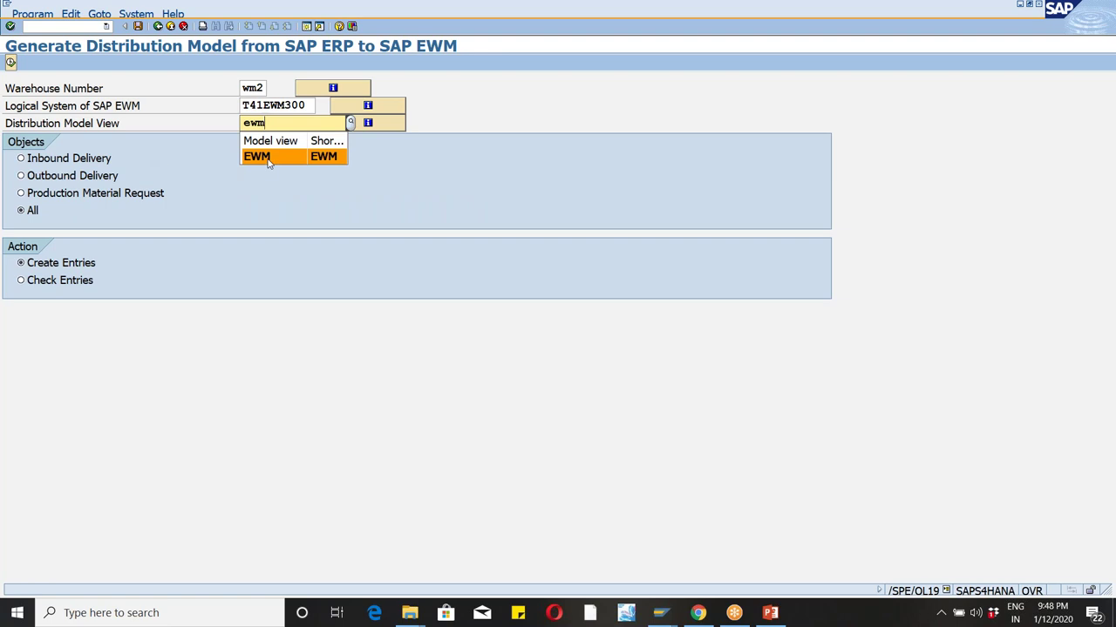
pyautogui.click(269, 161)
# Step: Generate the distribution model entries for all objects of WM2 and close the protocol
pyautogui.click(10, 63)
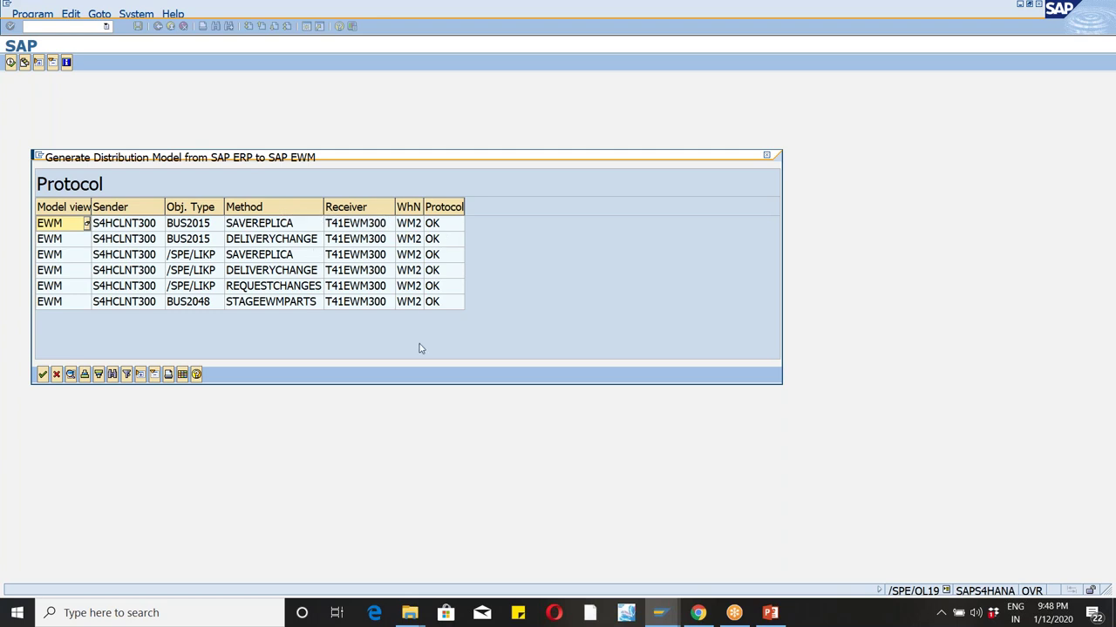
pyautogui.click(40, 224)
pyautogui.click(43, 375)
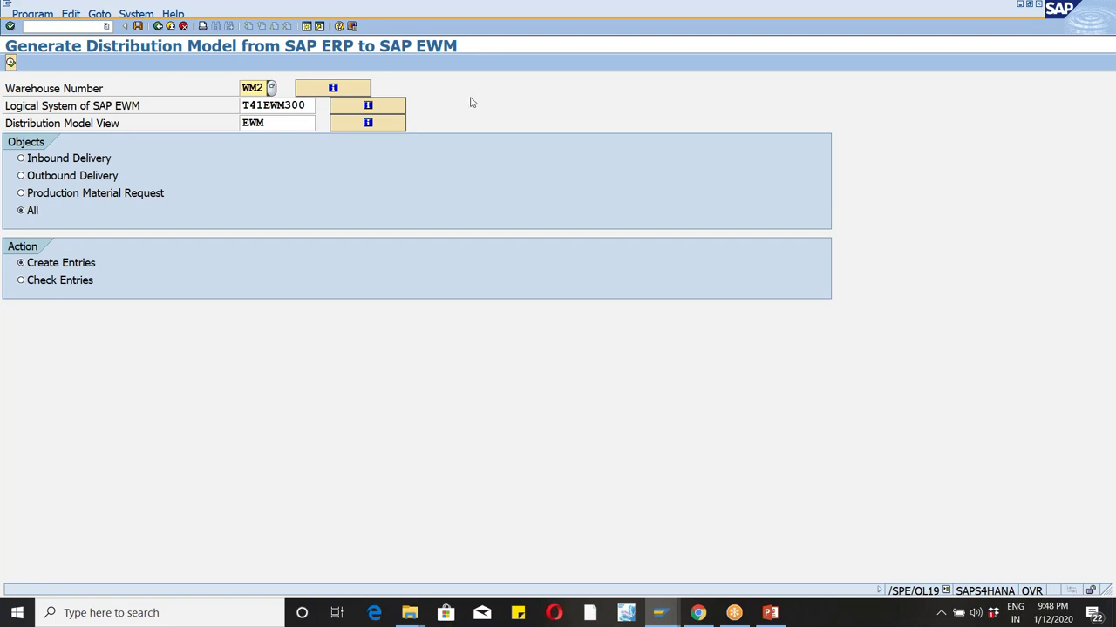
# Step: Display the distribution model of warehouse number WM2, examine its object types and methods, and return to the customizing structure
pyautogui.click(364, 90)
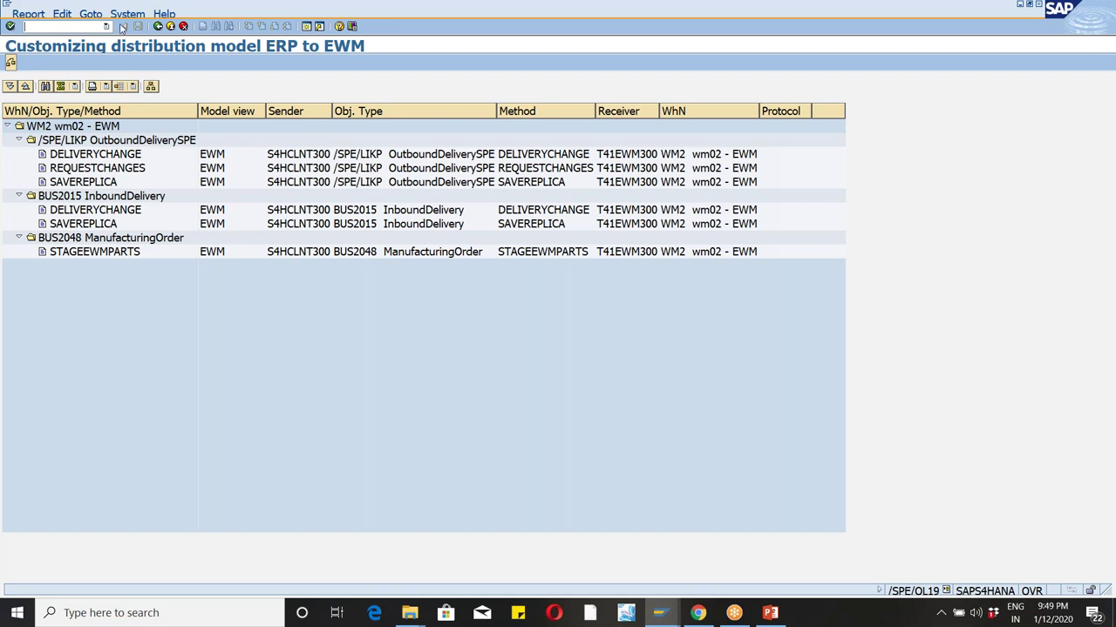
pyautogui.click(158, 26)
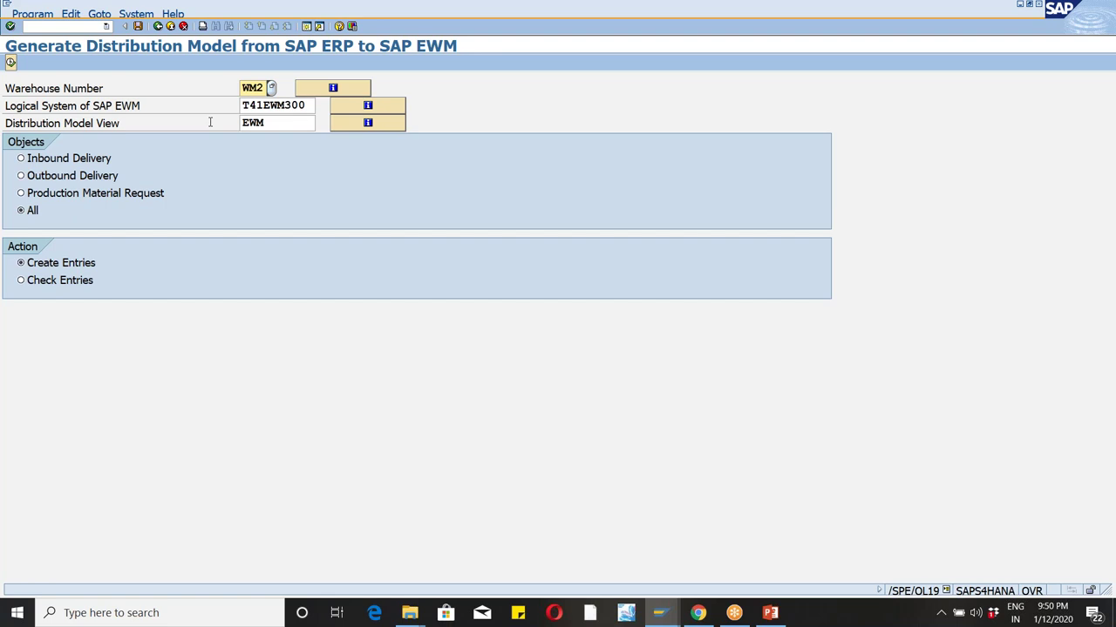
pyautogui.click(156, 27)
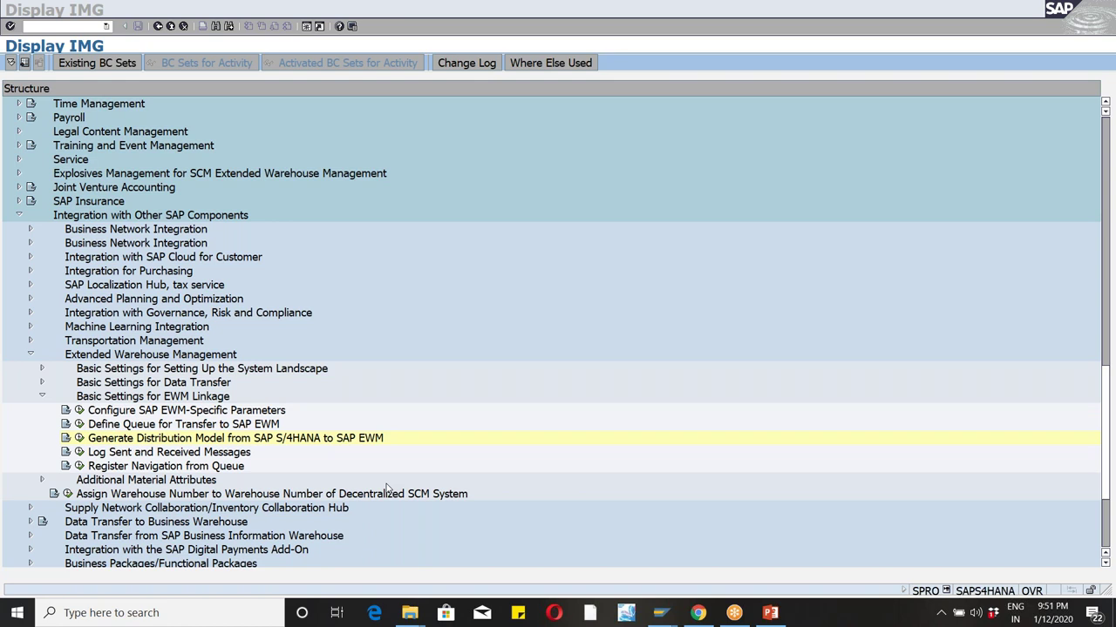
# Step: Reopen the distribution model activity and review the existing entries without restricting them to a warehouse number
pyautogui.click(78, 439)
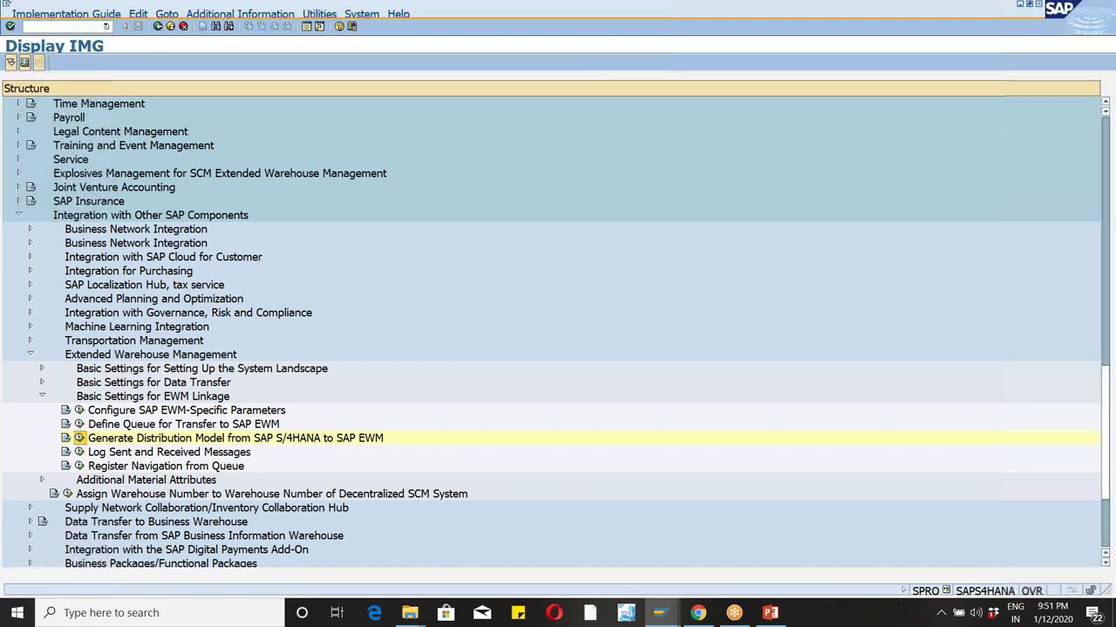
pyautogui.click(353, 92)
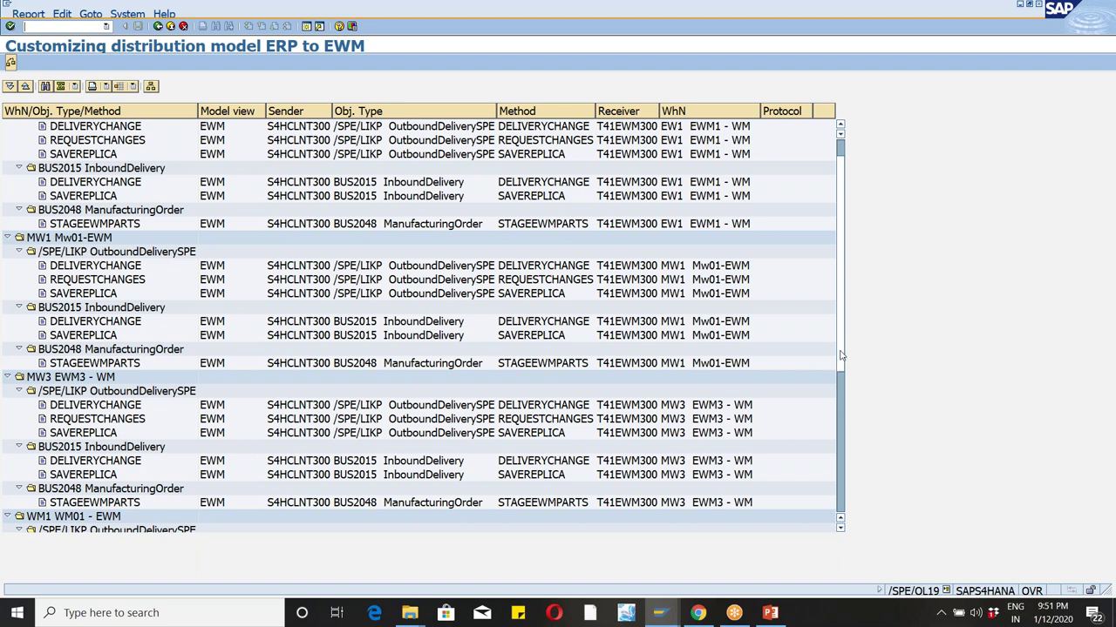
pyautogui.scroll(-6, 841, 356)
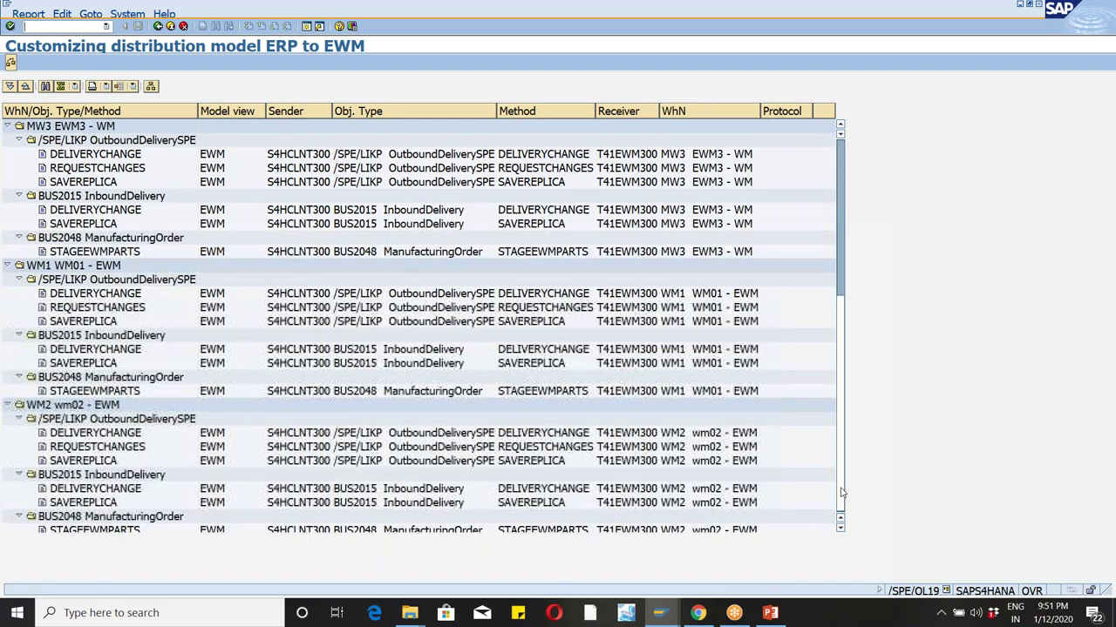
pyautogui.scroll(6, 780, 166)
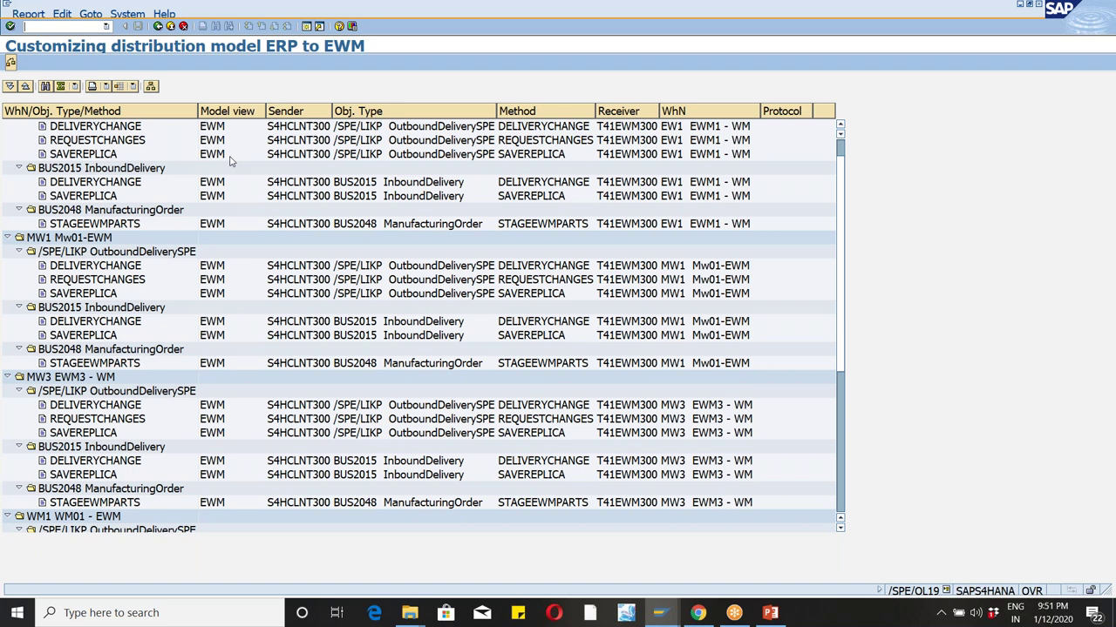
pyautogui.click(158, 26)
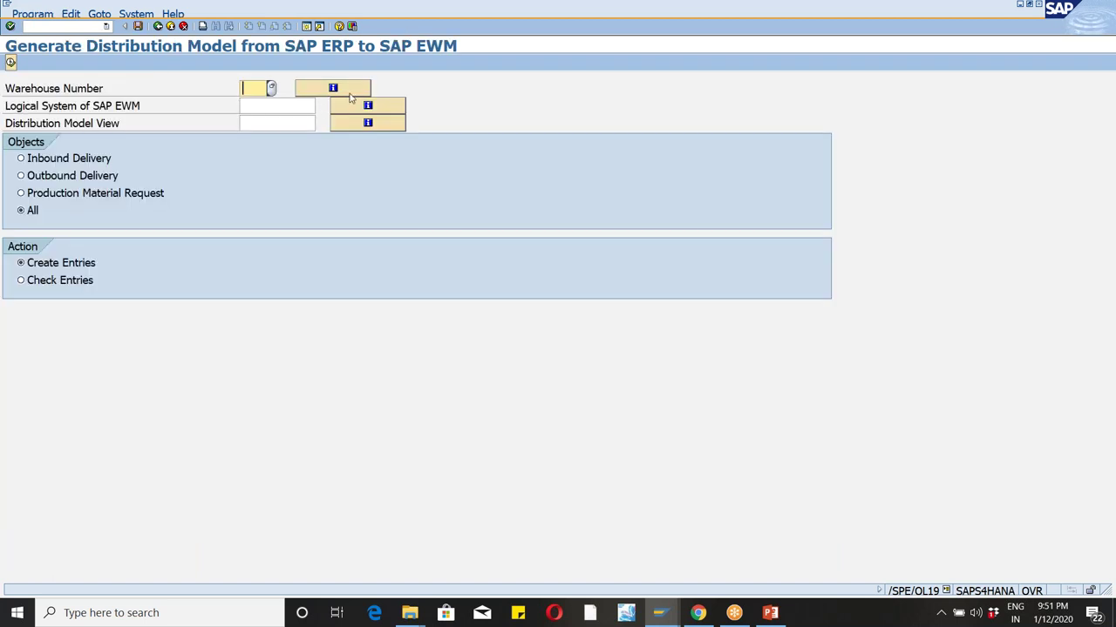
# Step: Display the distribution model for all warehouses again, highlight its Sender and Receiver columns, and return to the customizing structure
pyautogui.press('F8')
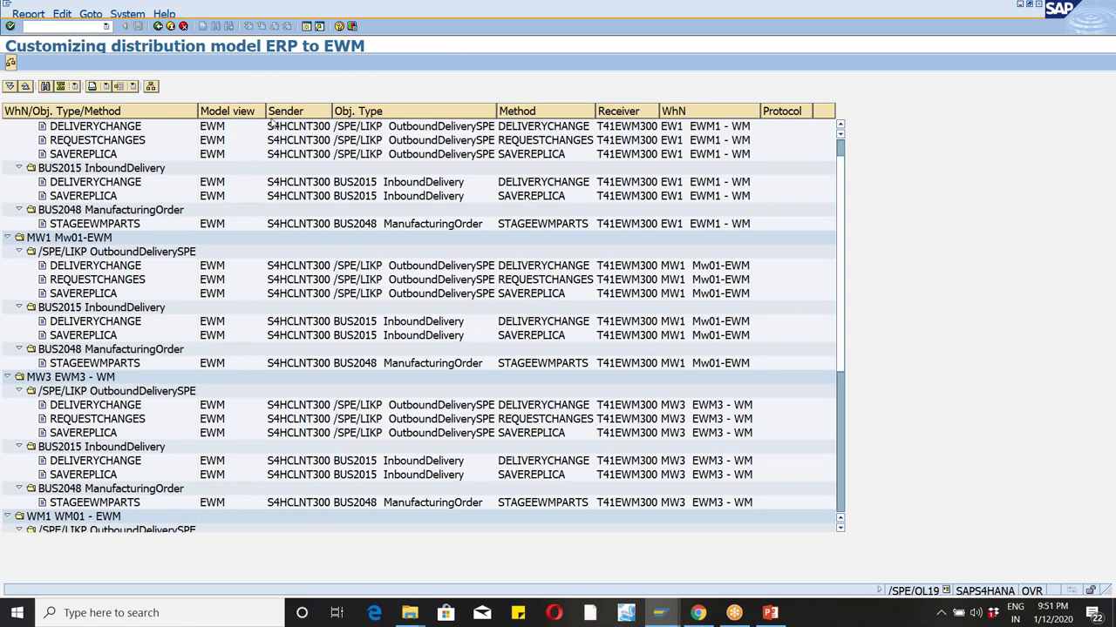
pyautogui.click(299, 114)
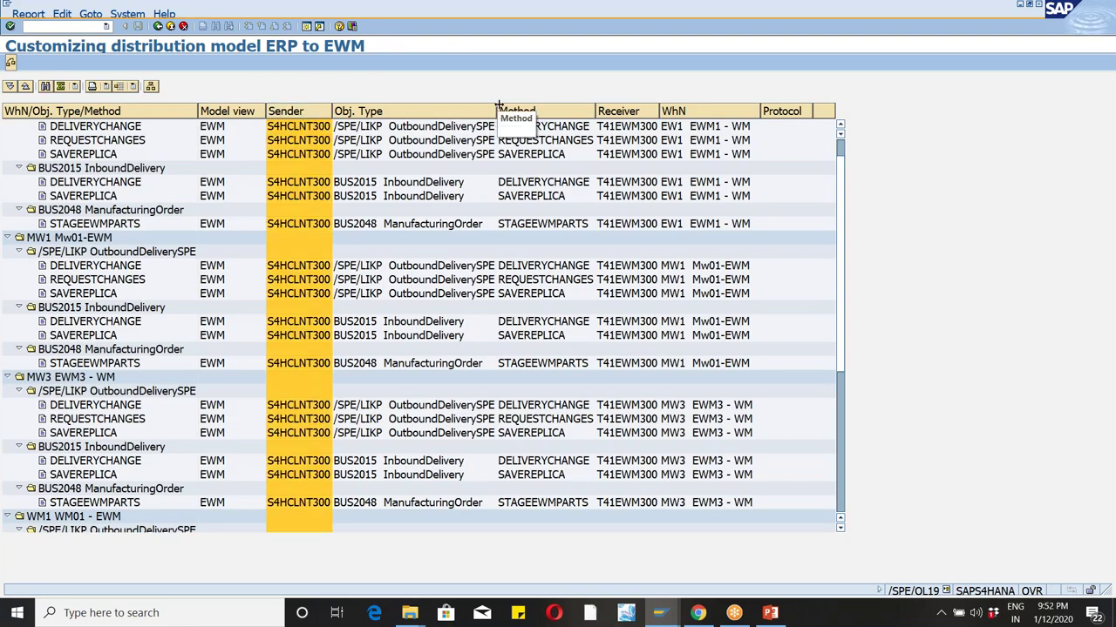
pyautogui.keyDown('ctrl'); pyautogui.click(627, 114); pyautogui.keyUp('ctrl')
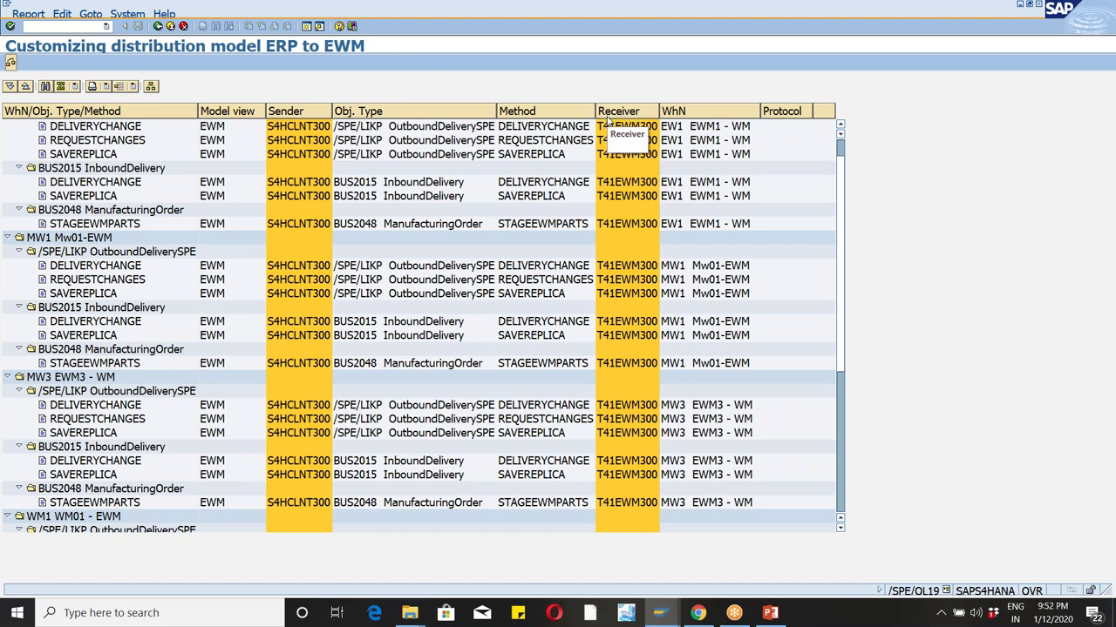
pyautogui.click(158, 26)
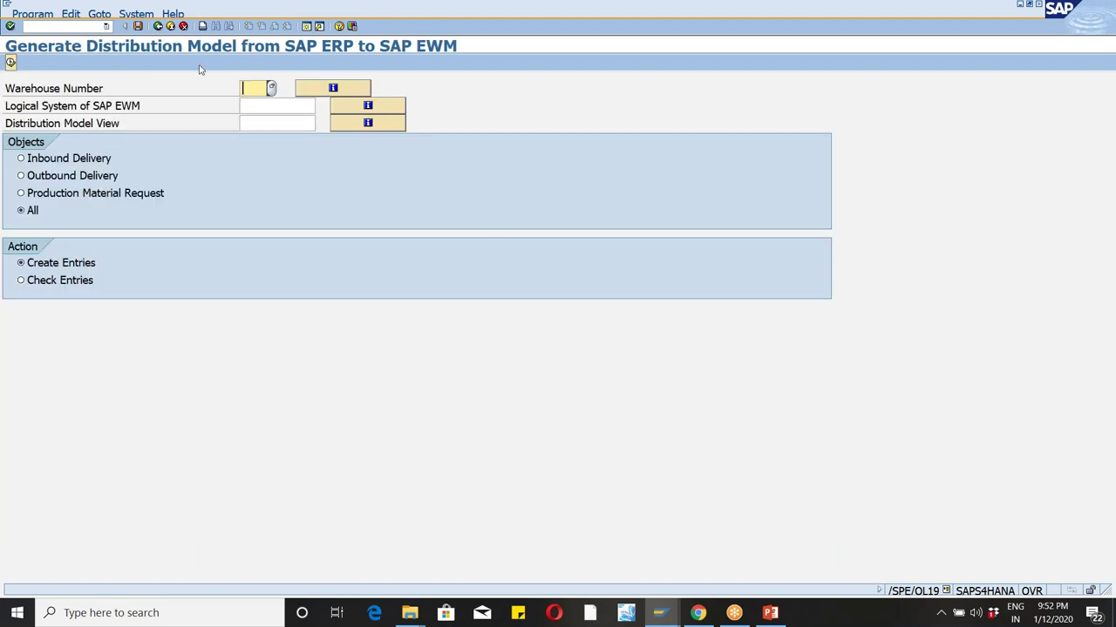
pyautogui.click(158, 26)
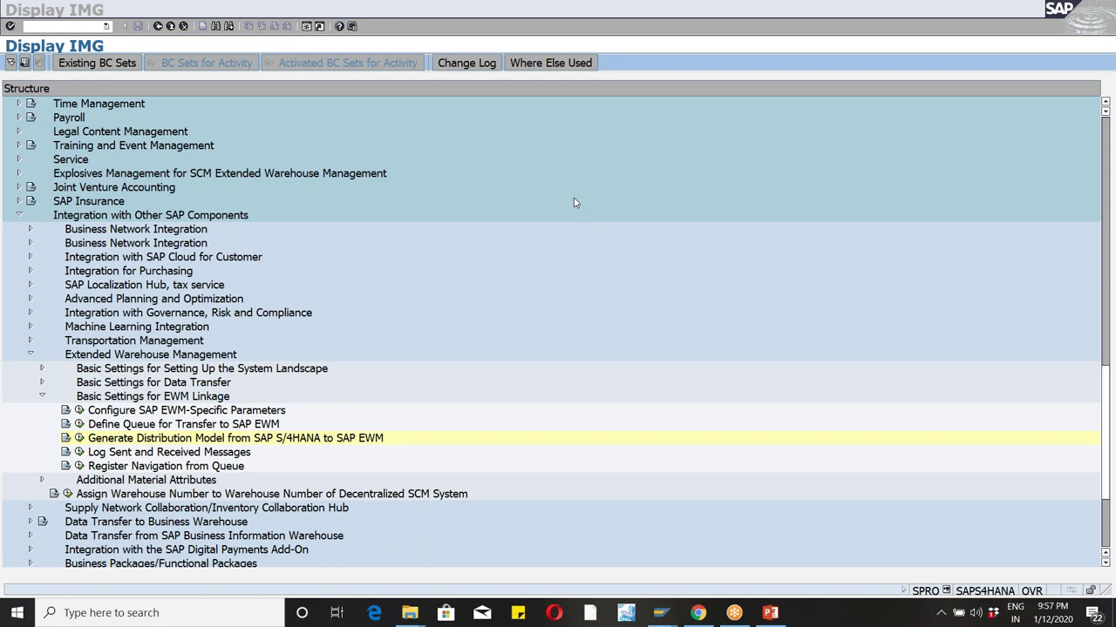
# Step: Collapse Integration with Other SAP Components and Enterprise Structure in the implementation guide
pyautogui.click(19, 216)
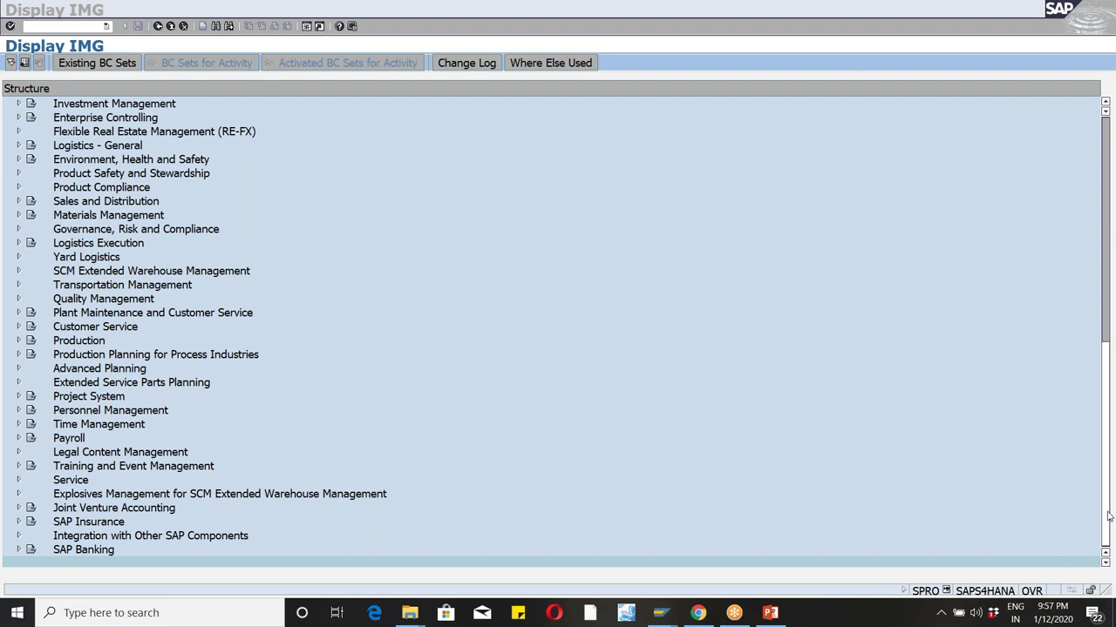
pyautogui.moveTo(1108, 517); pyautogui.dragTo(1098, 412)
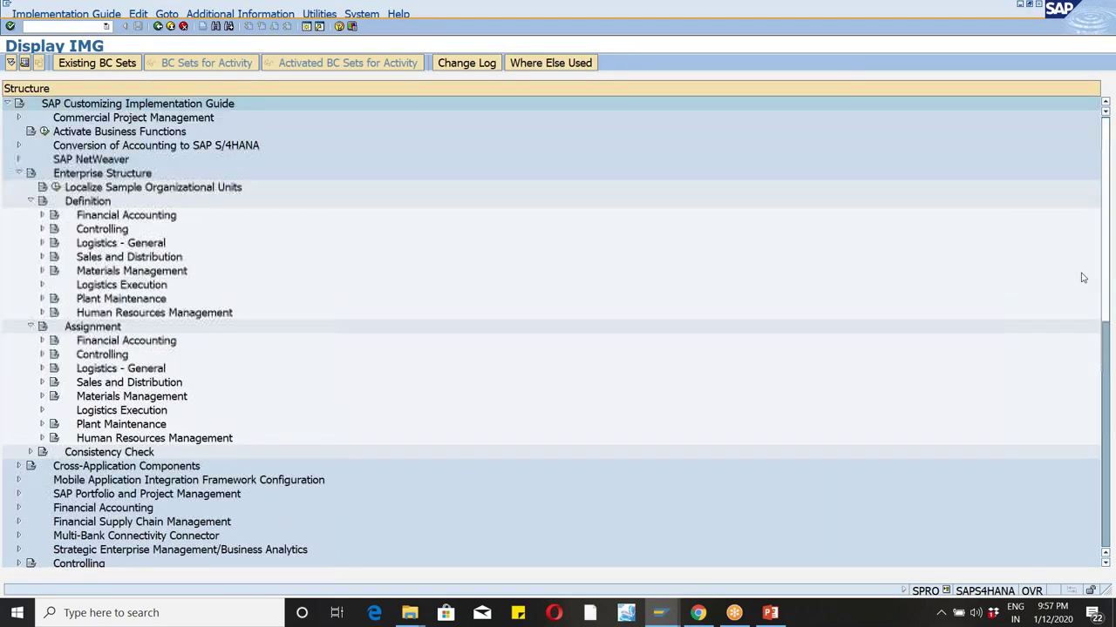
pyautogui.click(17, 173)
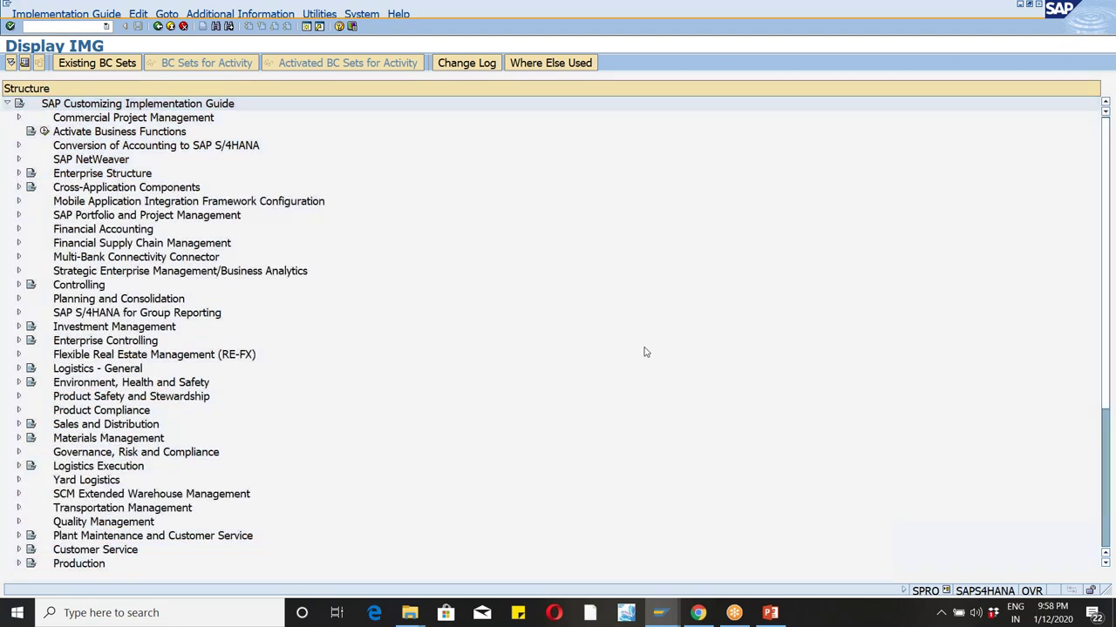
# Step: Expand SCM Extended Warehouse Management down through Extended Warehouse Management and Interfaces to the ERP Integration activities
pyautogui.scroll(-4, 646, 352)
pyautogui.scroll(4, 645, 352)
pyautogui.click(18, 495)
pyautogui.moveTo(1105, 381); pyautogui.dragTo(1112, 473)
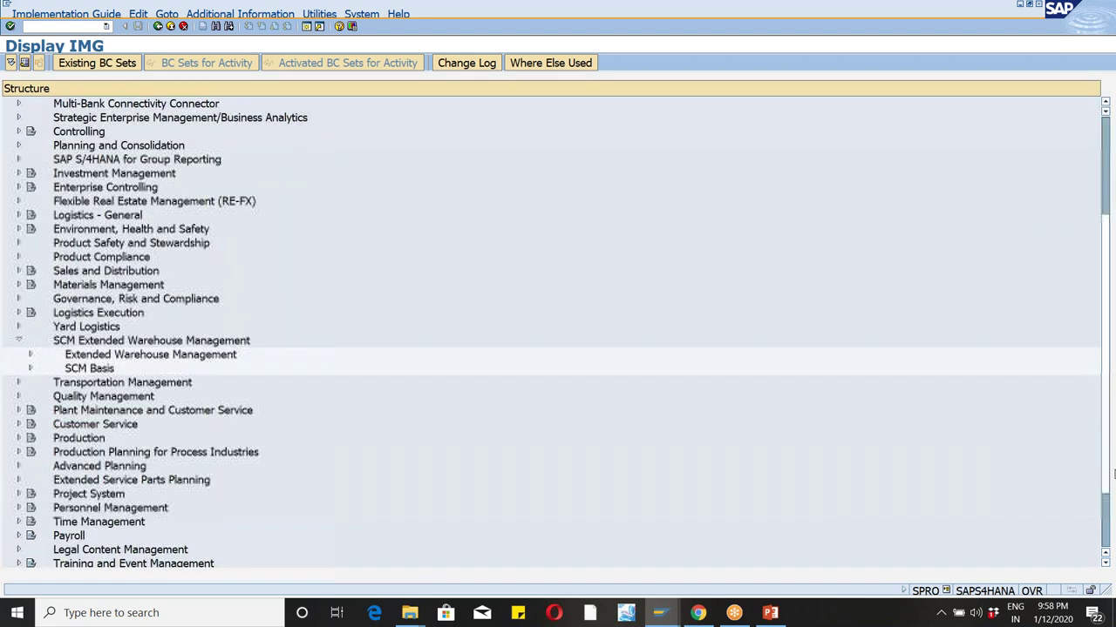
pyautogui.click(31, 355)
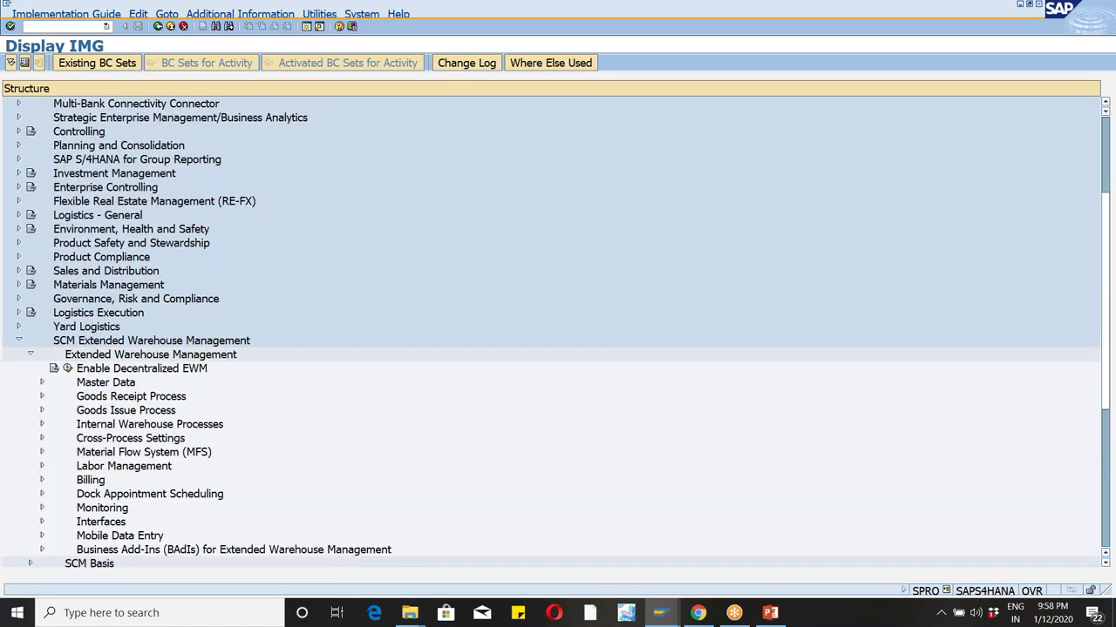
pyautogui.click(42, 523)
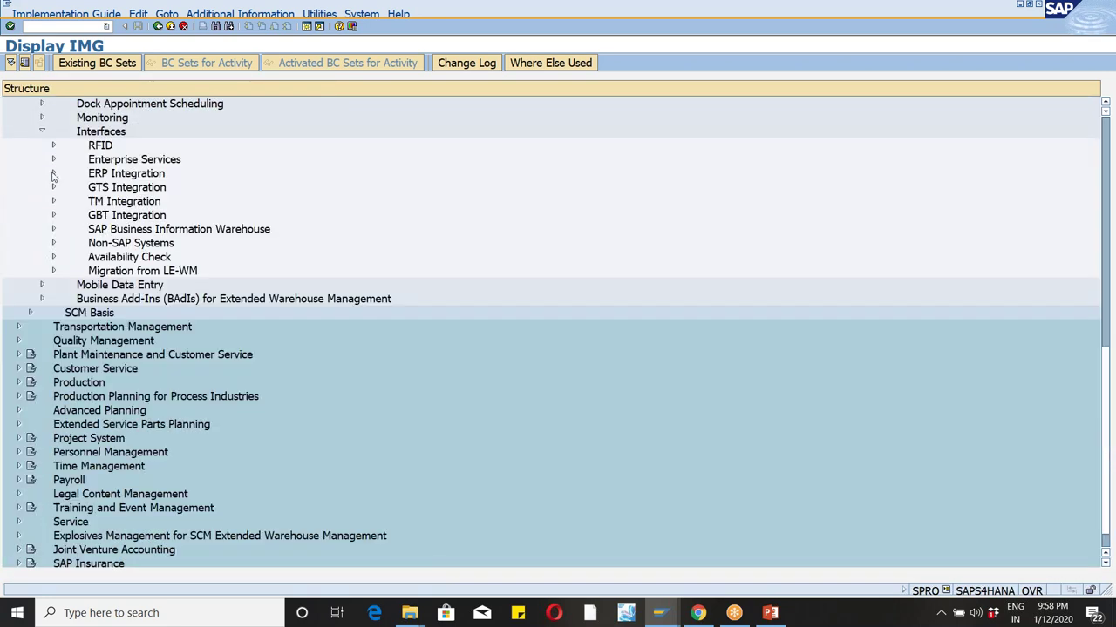
pyautogui.click(53, 173)
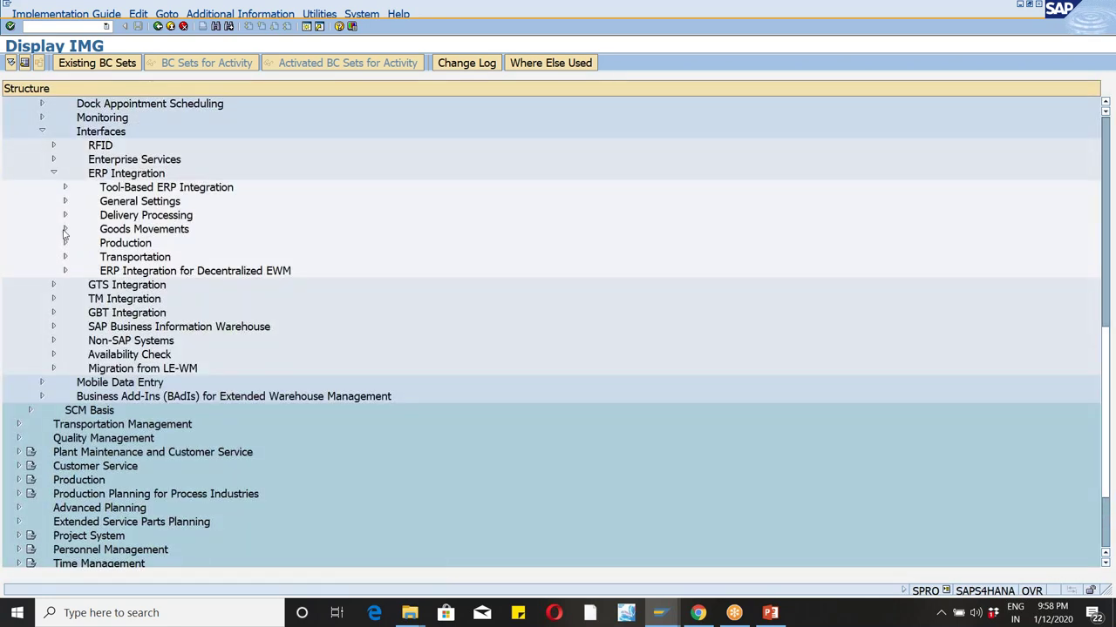
pyautogui.click(64, 231)
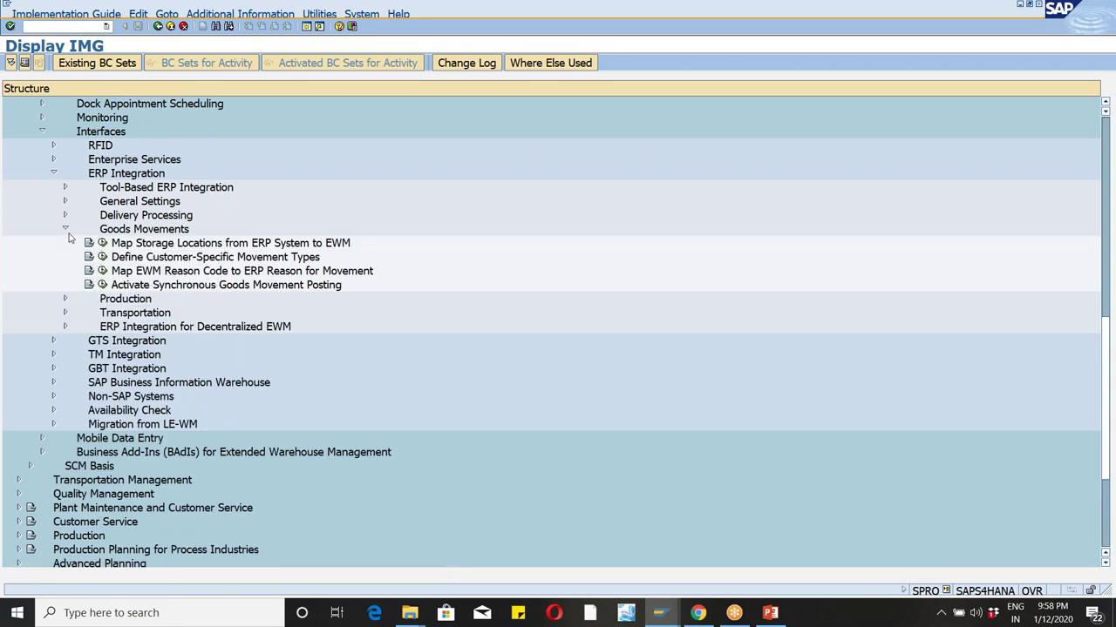
pyautogui.click(65, 231)
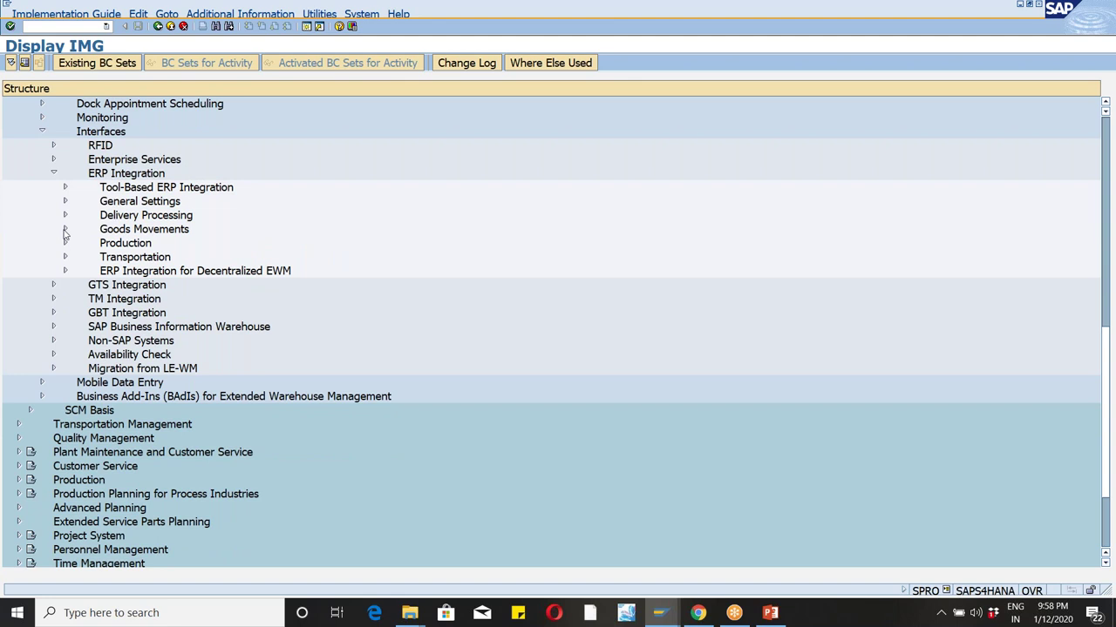
pyautogui.click(63, 231)
pyautogui.click(64, 231)
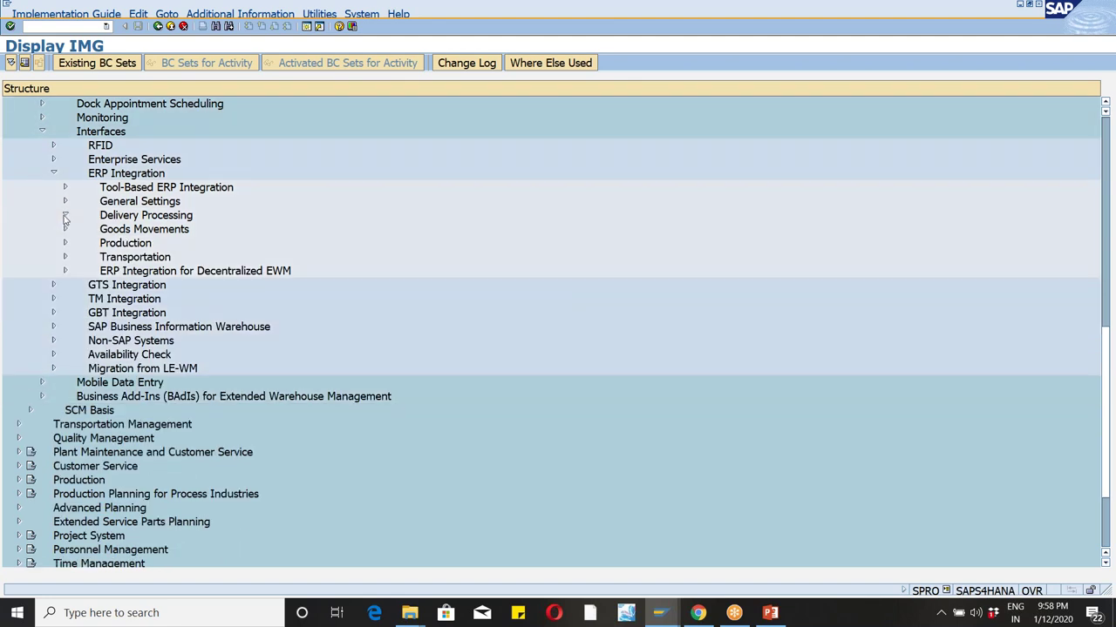
pyautogui.click(65, 216)
pyautogui.click(65, 216)
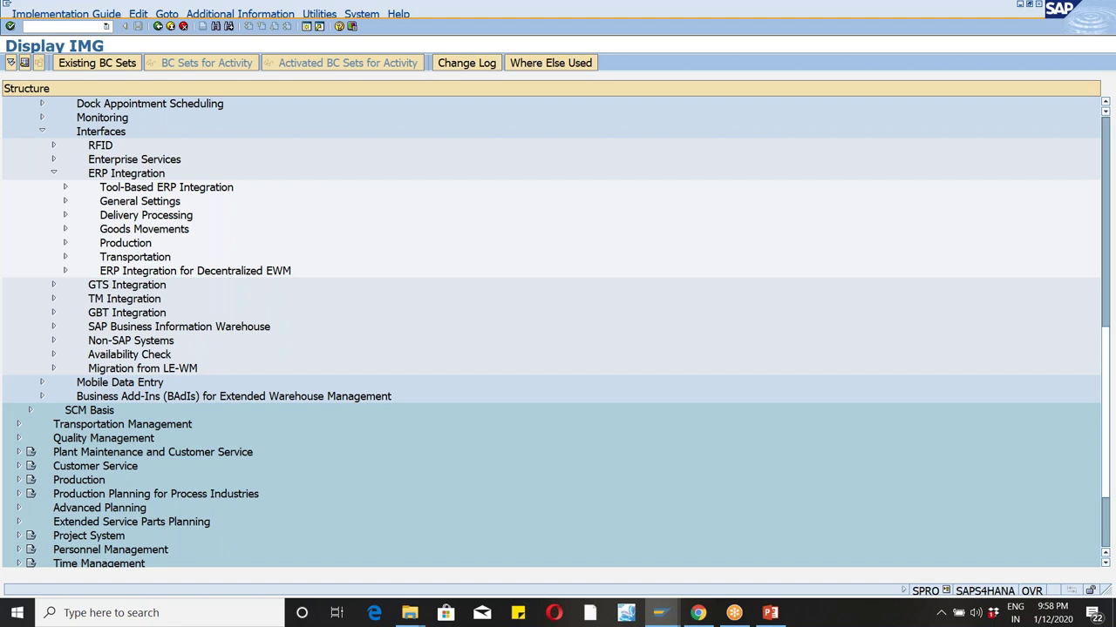
# Step: Open Assign Warehouse Numbers from Logistics Execution under General Settings and examine how business system BSG_300 maps ERP to EWM warehouse numbers
pyautogui.click(65, 201)
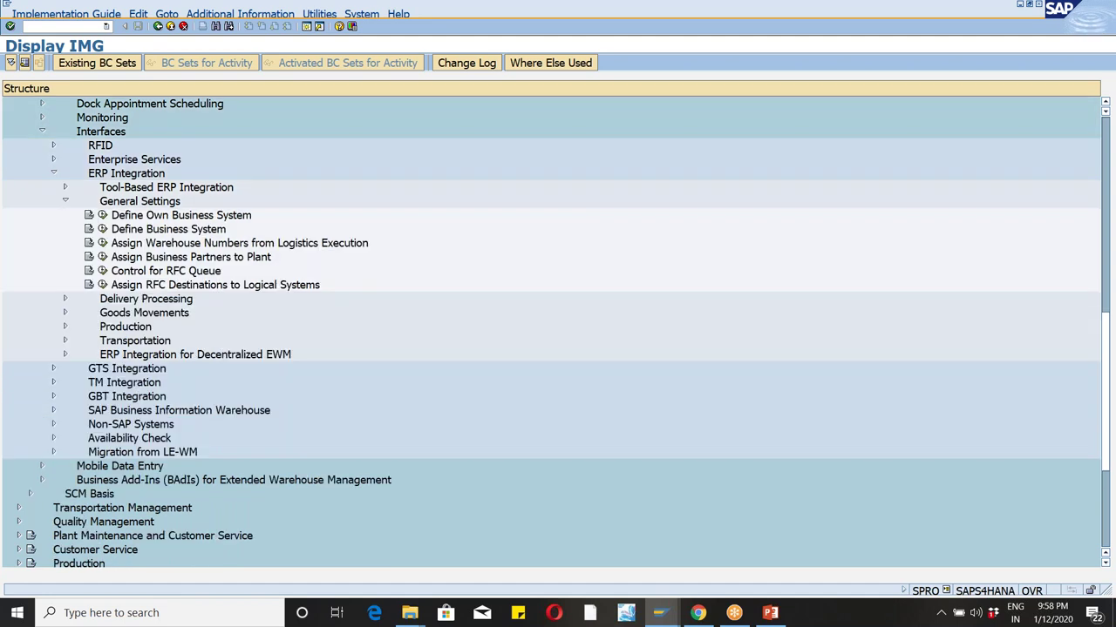
pyautogui.click(102, 243)
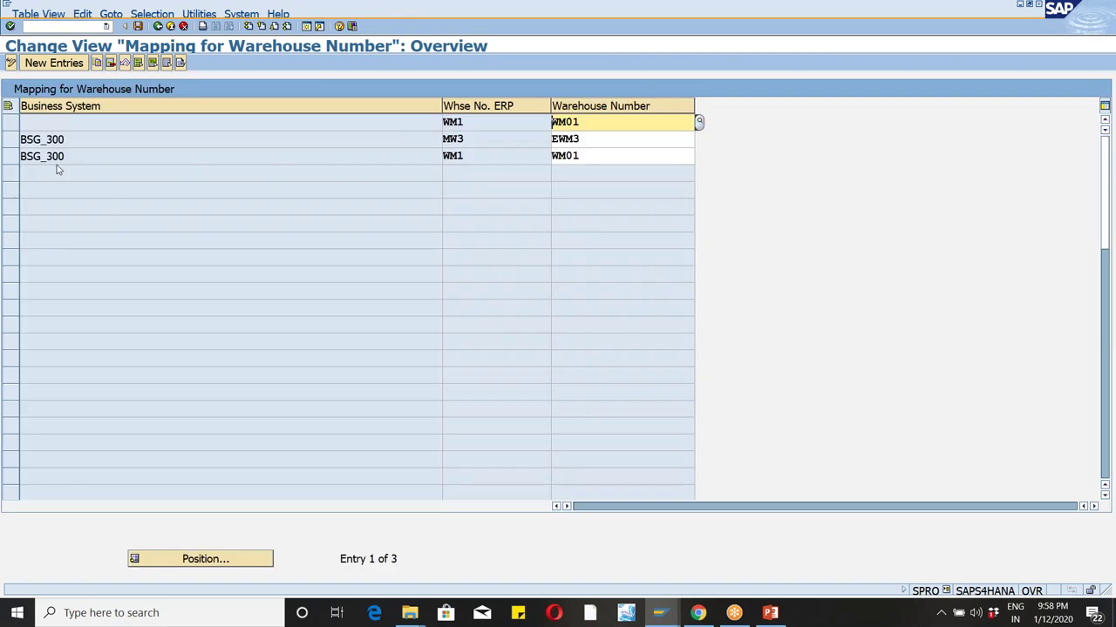
pyautogui.click(469, 155)
pyautogui.moveTo(469, 155); pyautogui.dragTo(441, 155)
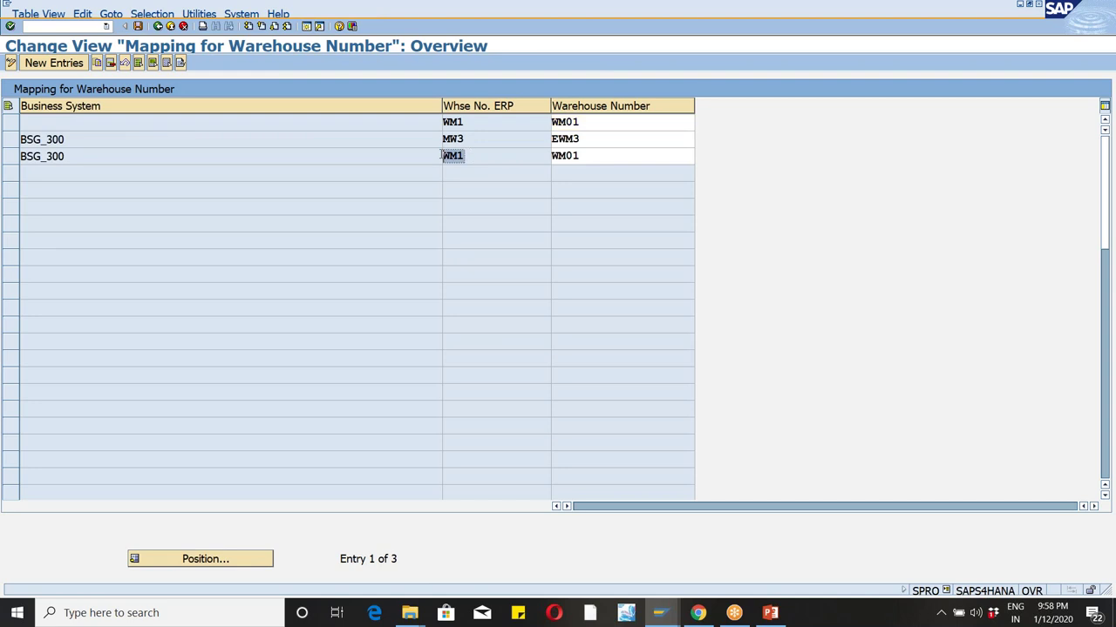
pyautogui.click(588, 156)
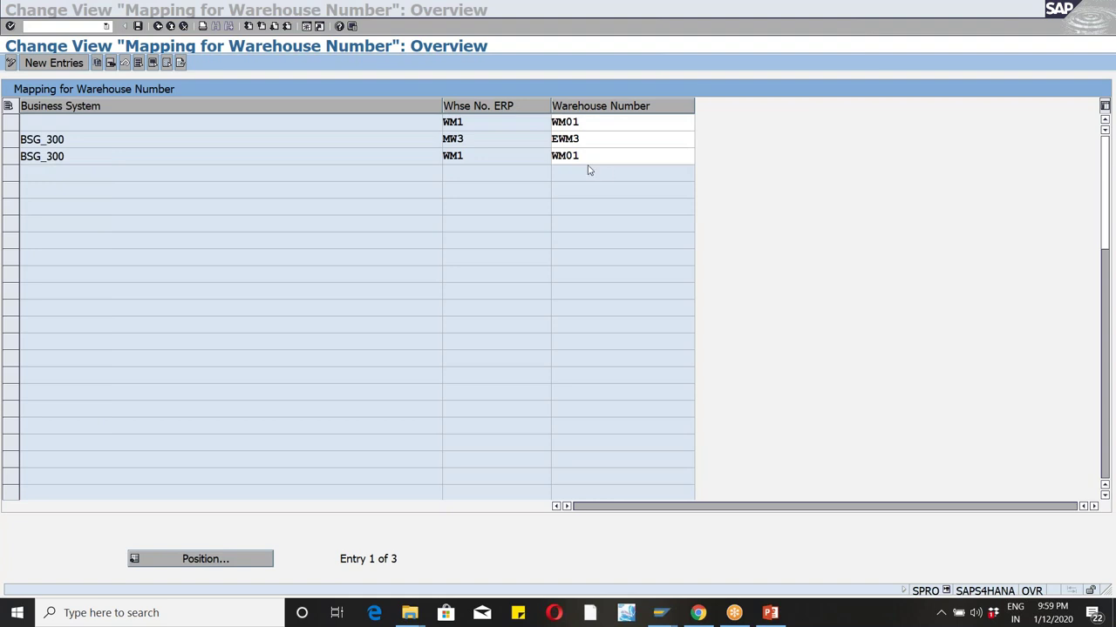
pyautogui.click(461, 175)
pyautogui.click(470, 157)
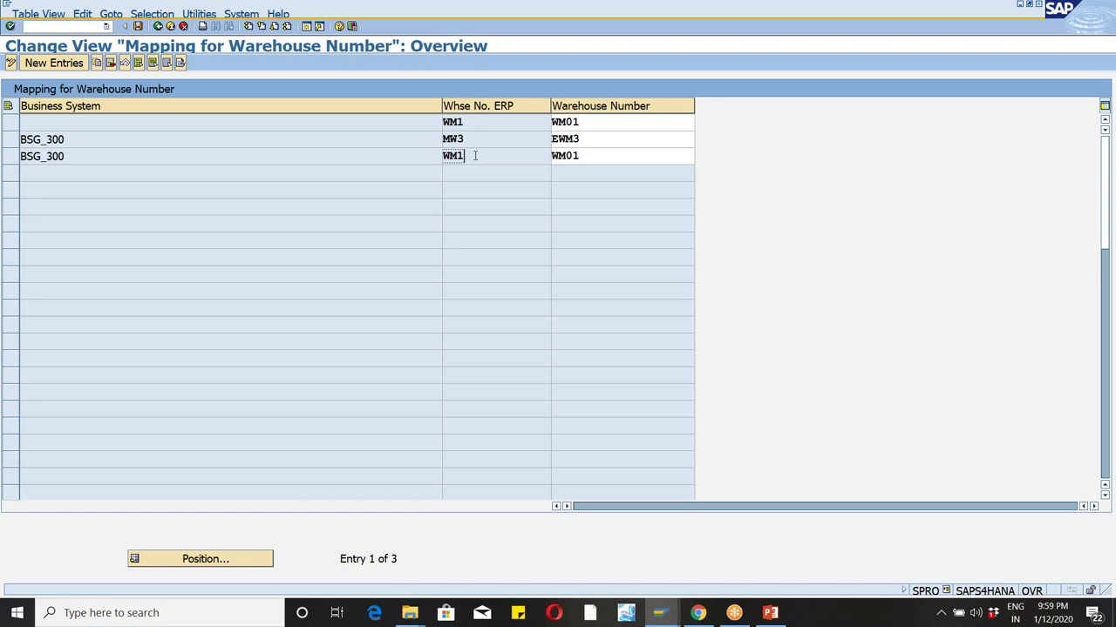
pyautogui.click(580, 157)
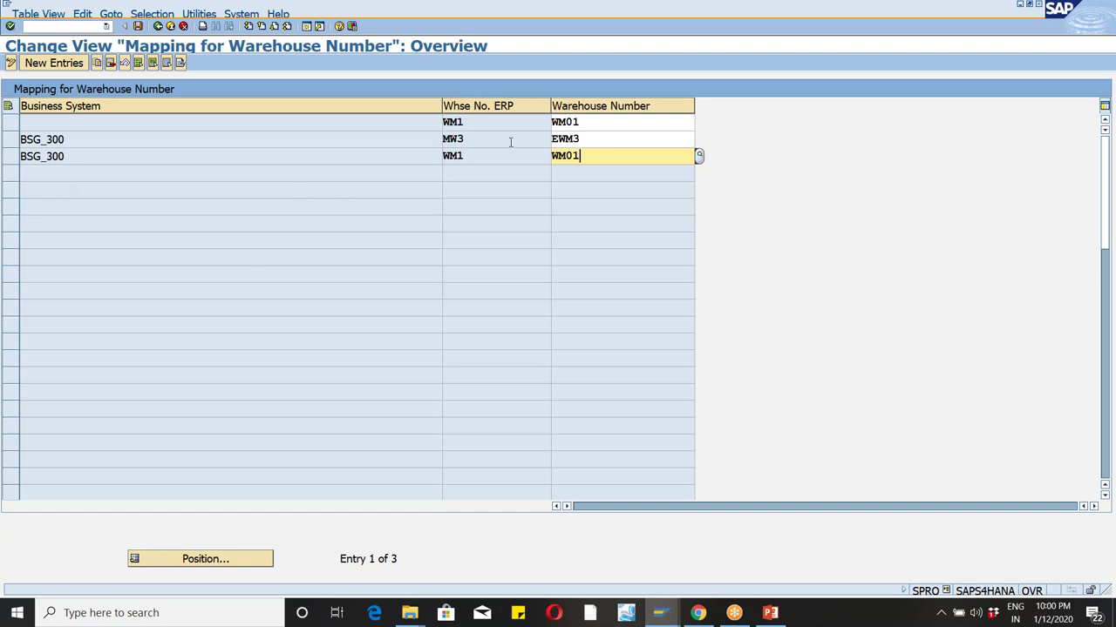
pyautogui.click(465, 155)
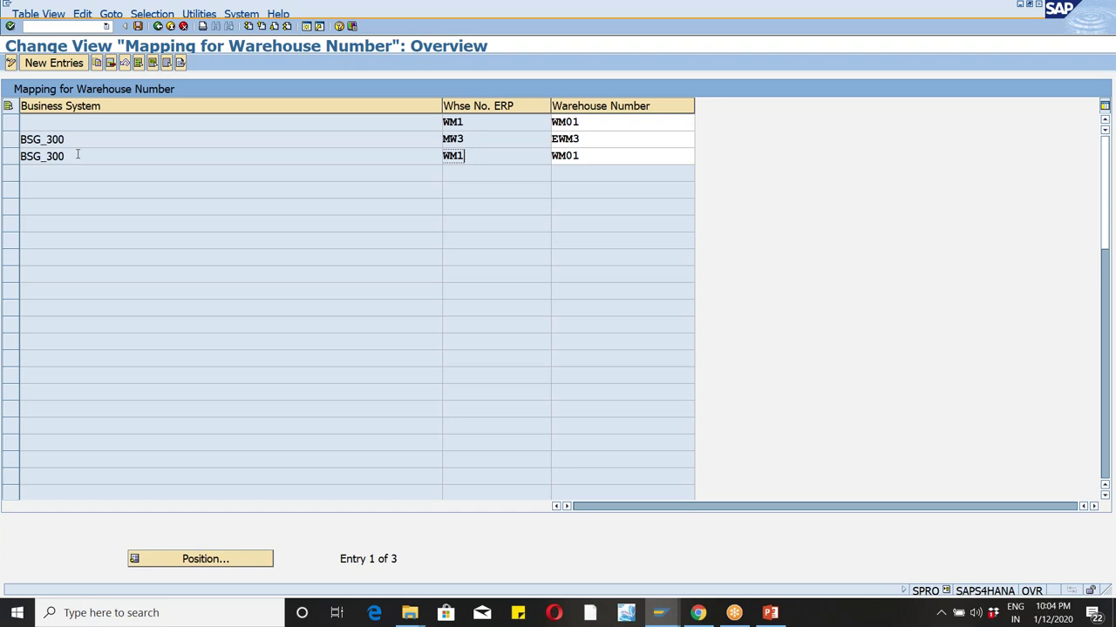
pyautogui.click(73, 141)
pyautogui.press('Return')
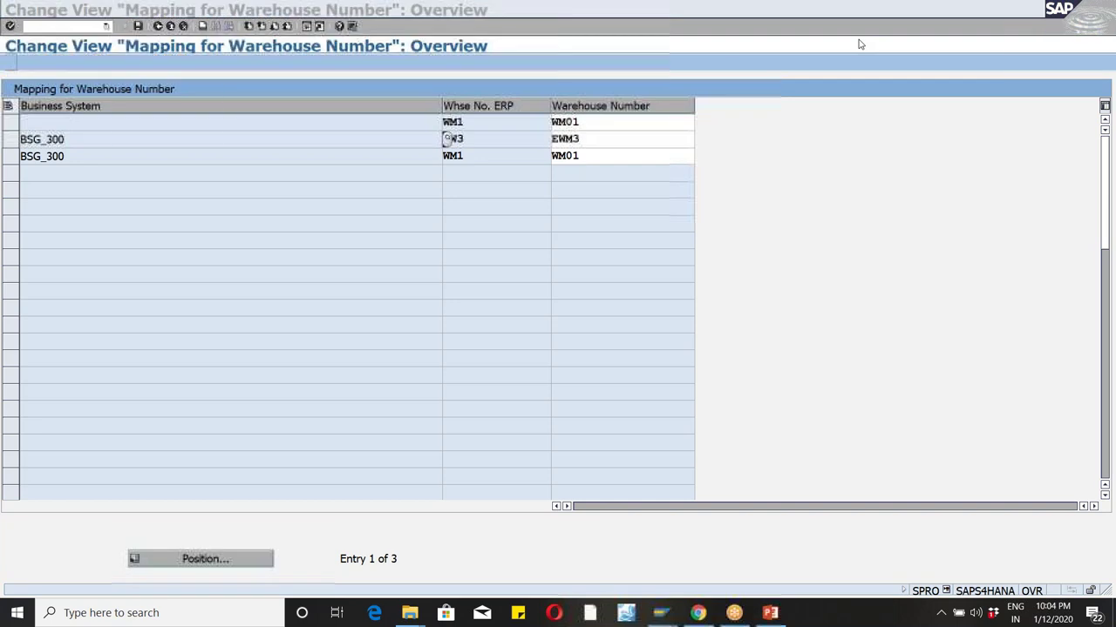